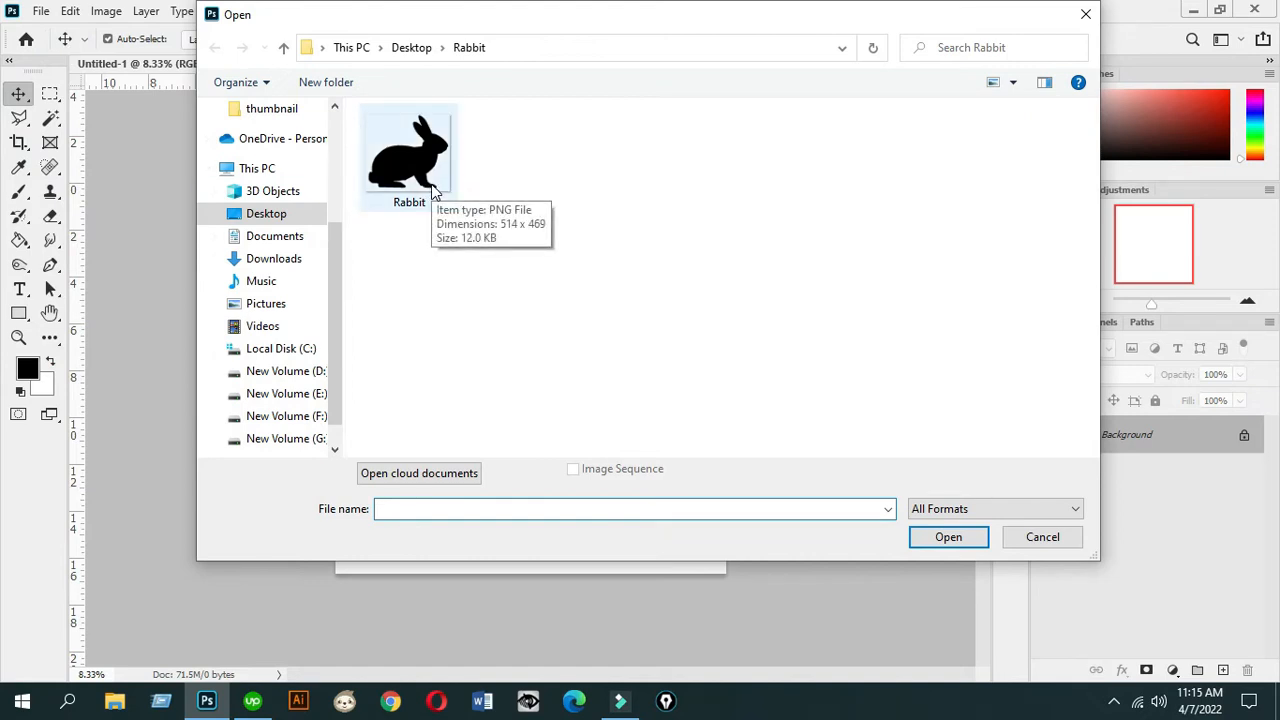
# Open Rabbit.png from the Rabbit folder and place its rabbit layer in the Untitled-1 document
pyautogui.doubleClick(432, 189)
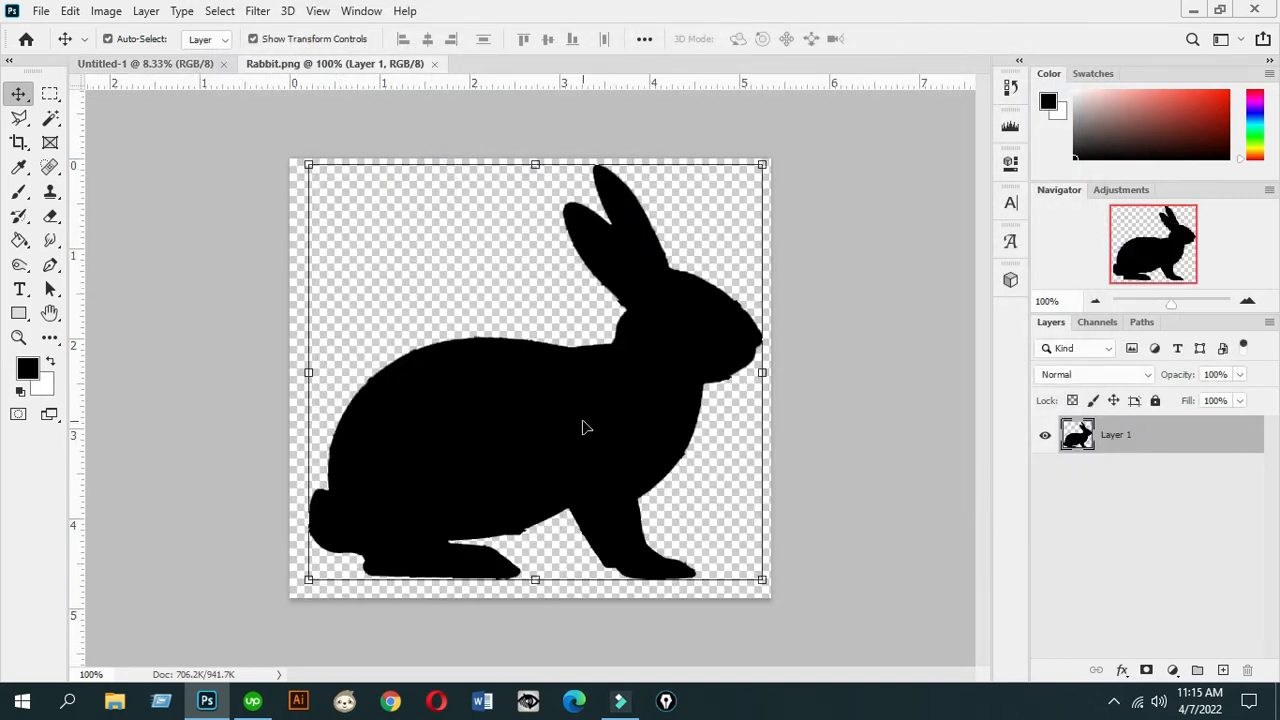
pyautogui.moveTo(586, 436); pyautogui.dragTo(543, 340)
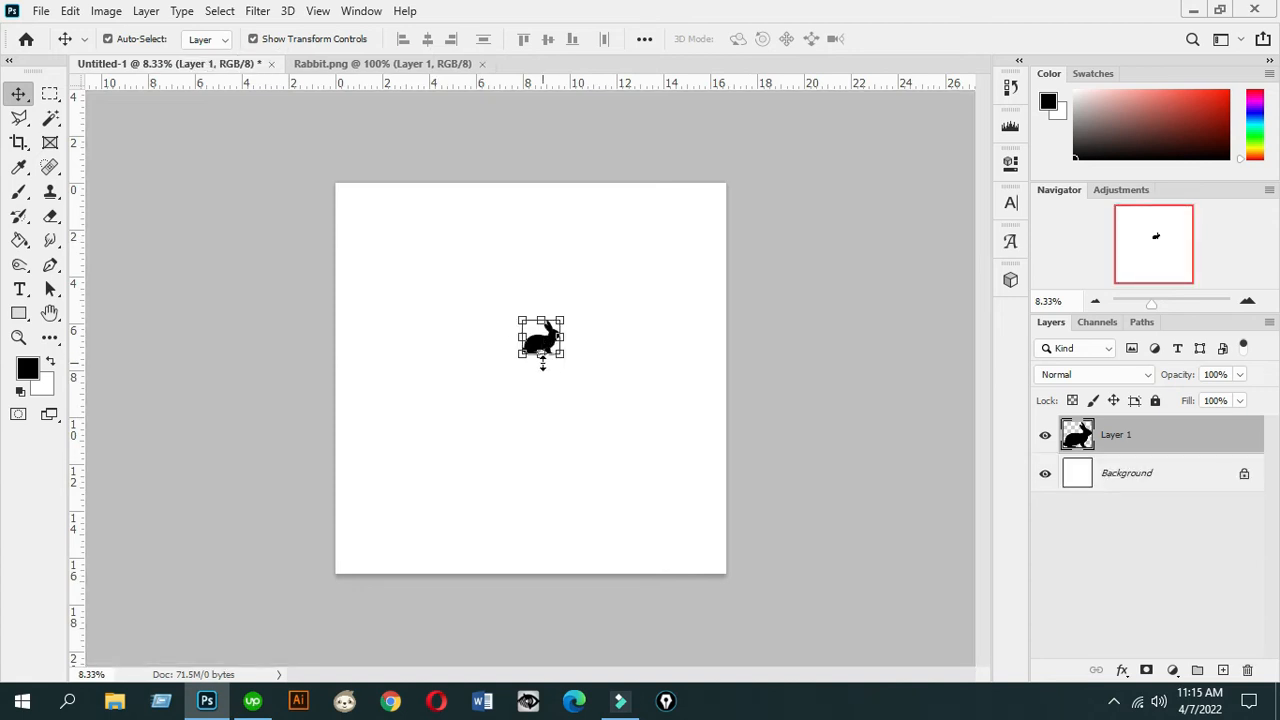
# Scale the rabbit up proportionally to about 861% so it nearly fills the canvas, and apply the transform
pyautogui.click(542, 363)
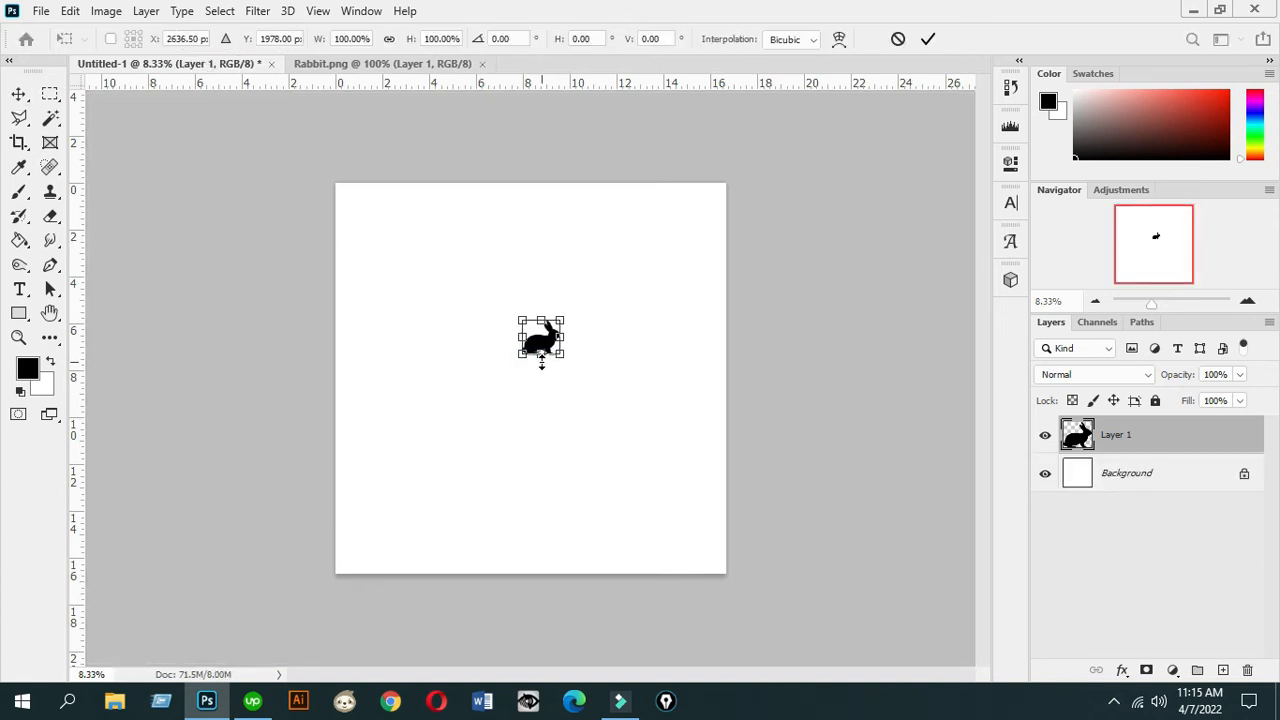
pyautogui.moveTo(542, 360); pyautogui.dragTo(545, 526)
pyautogui.moveTo(540, 320); pyautogui.dragTo(540, 228)
pyautogui.moveTo(631, 410); pyautogui.dragTo(618, 401)
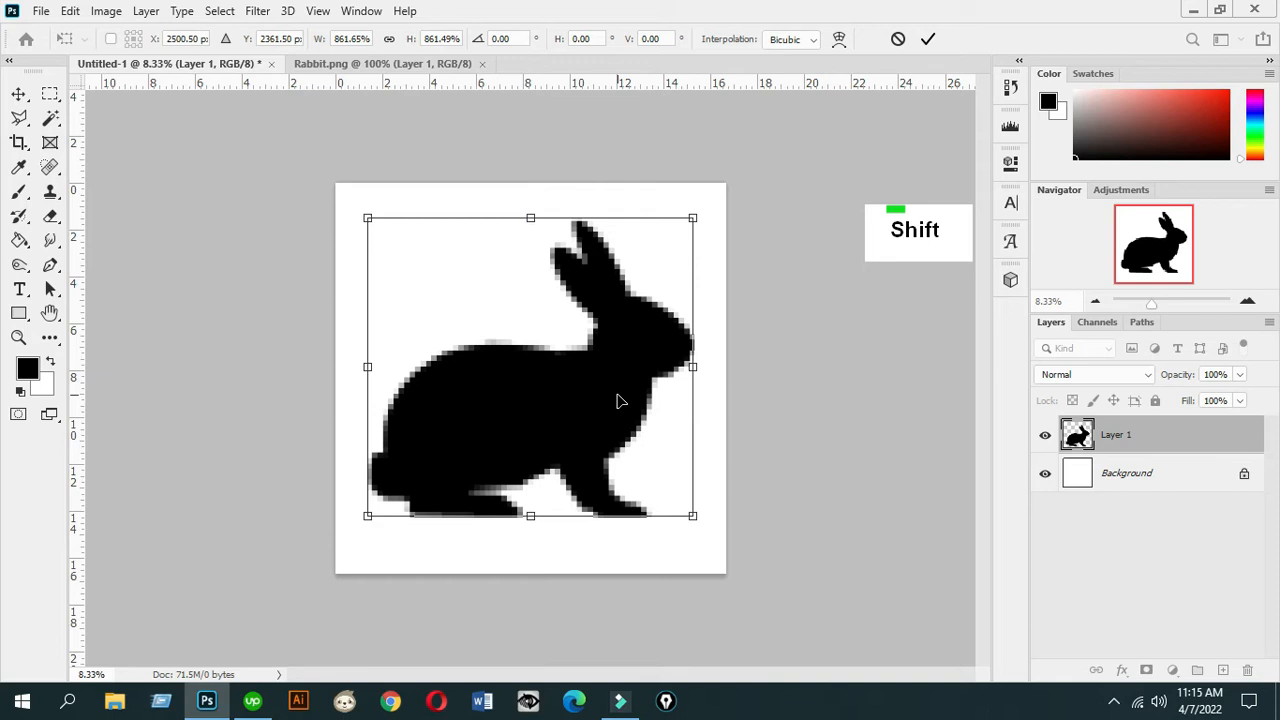
pyautogui.click(18, 93)
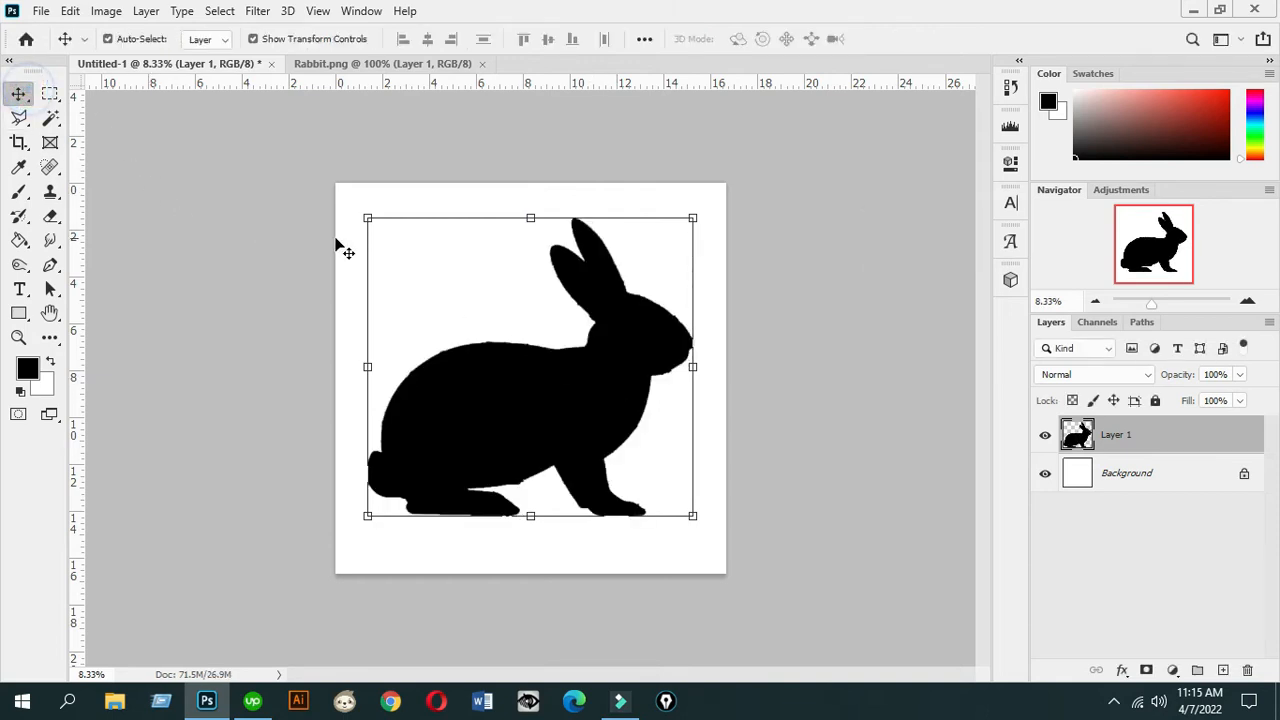
# Centre the rabbit horizontally and vertically on the Background layer, then deselect both layers
pyautogui.keyDown('ctrl'); pyautogui.click(1127, 474); pyautogui.keyUp('ctrl')
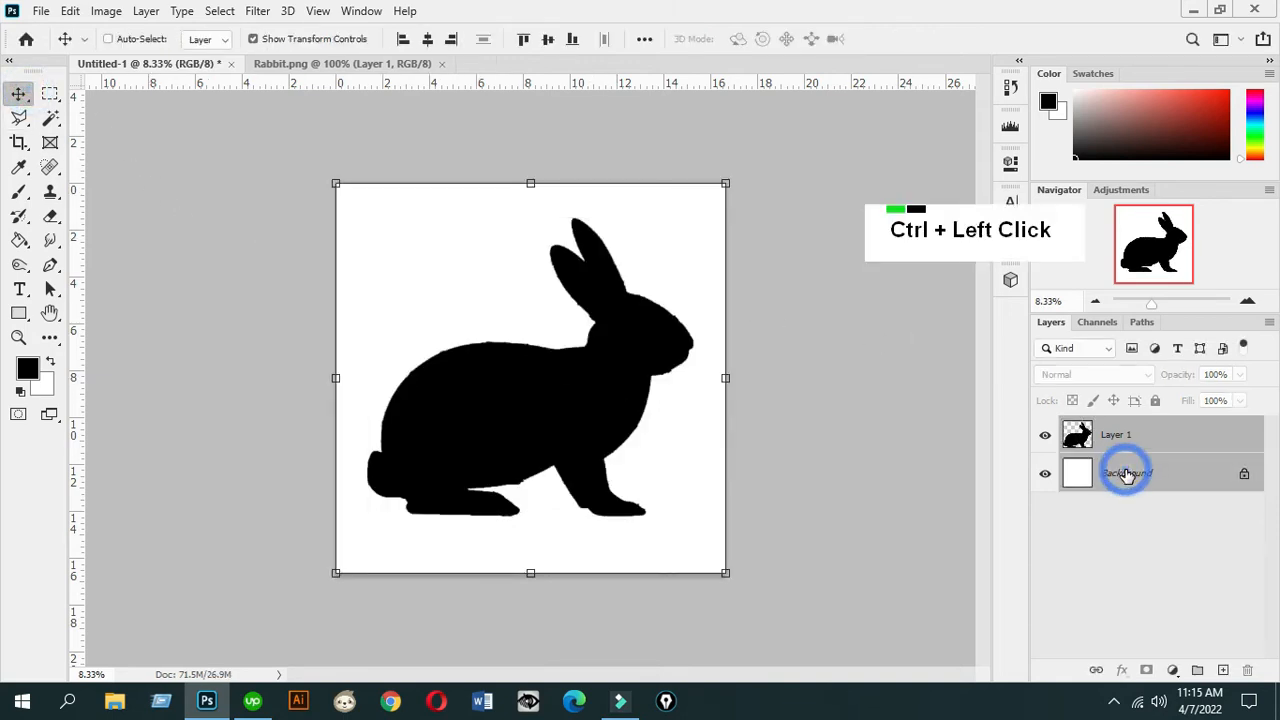
pyautogui.keyDown('ctrl'); pyautogui.click(431, 40); pyautogui.keyUp('ctrl')
pyautogui.keyDown('ctrl'); pyautogui.click(547, 38); pyautogui.keyUp('ctrl')
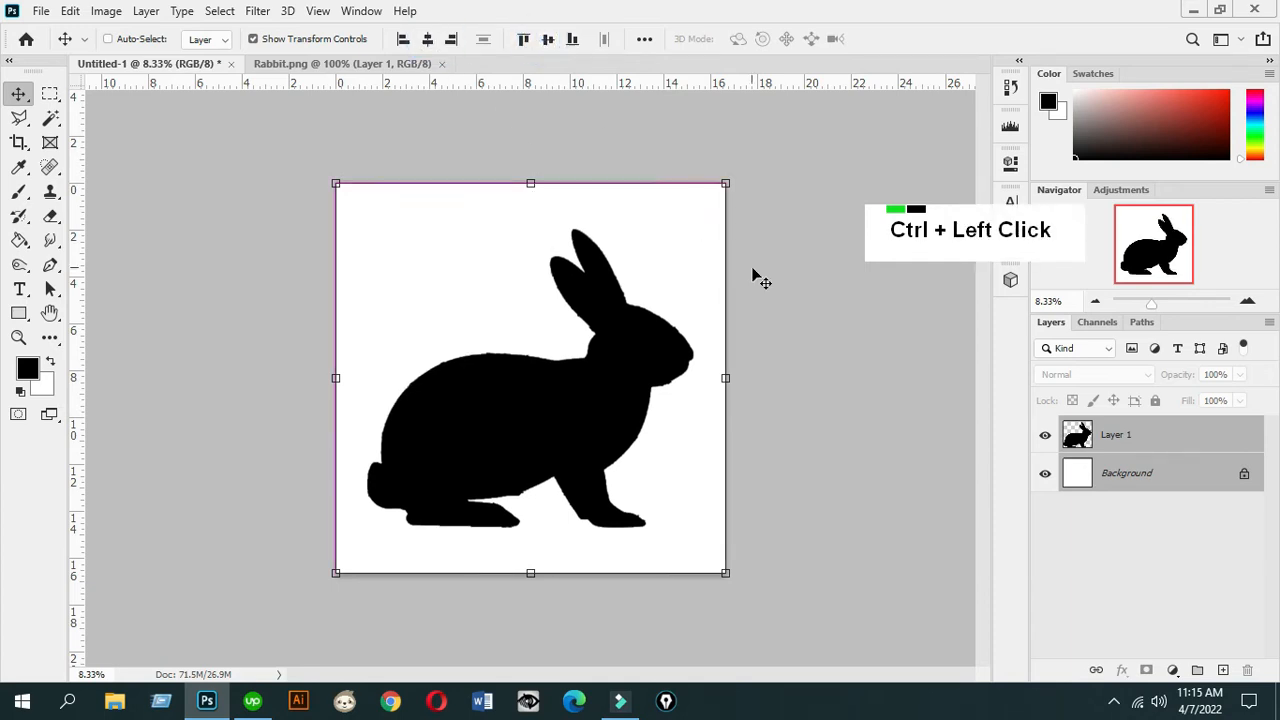
pyautogui.keyDown('ctrl'); pyautogui.click(783, 309); pyautogui.keyUp('ctrl')
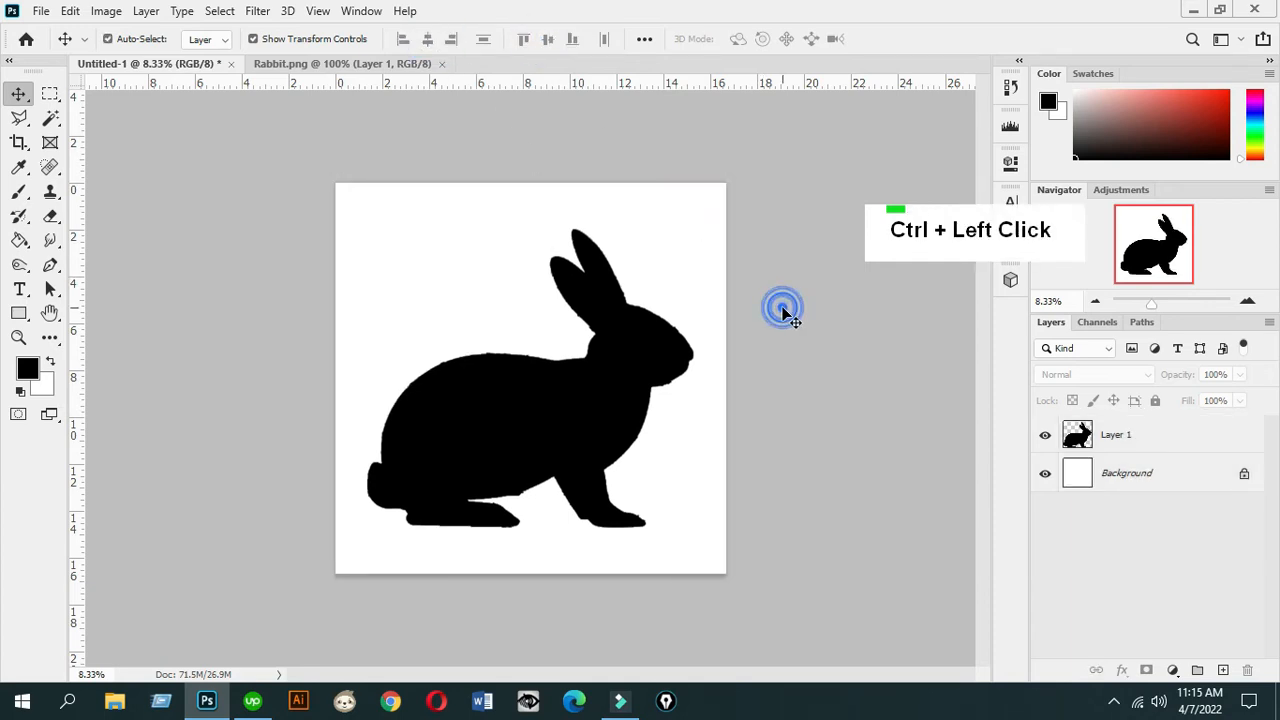
# Examine the rabbit silhouette's edges up close around the ears, head, back and legs
pyautogui.click(1157, 301)
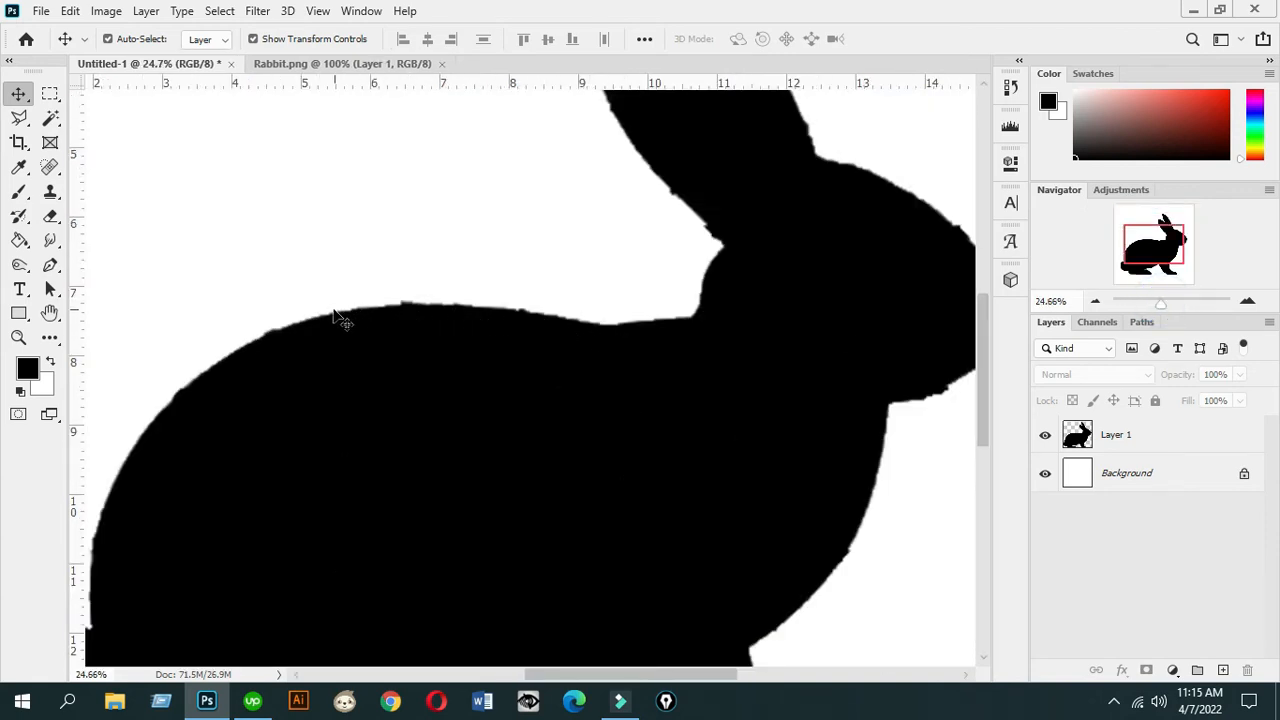
pyautogui.scroll(3, 677, 394)
pyautogui.scroll(1, 677, 394)
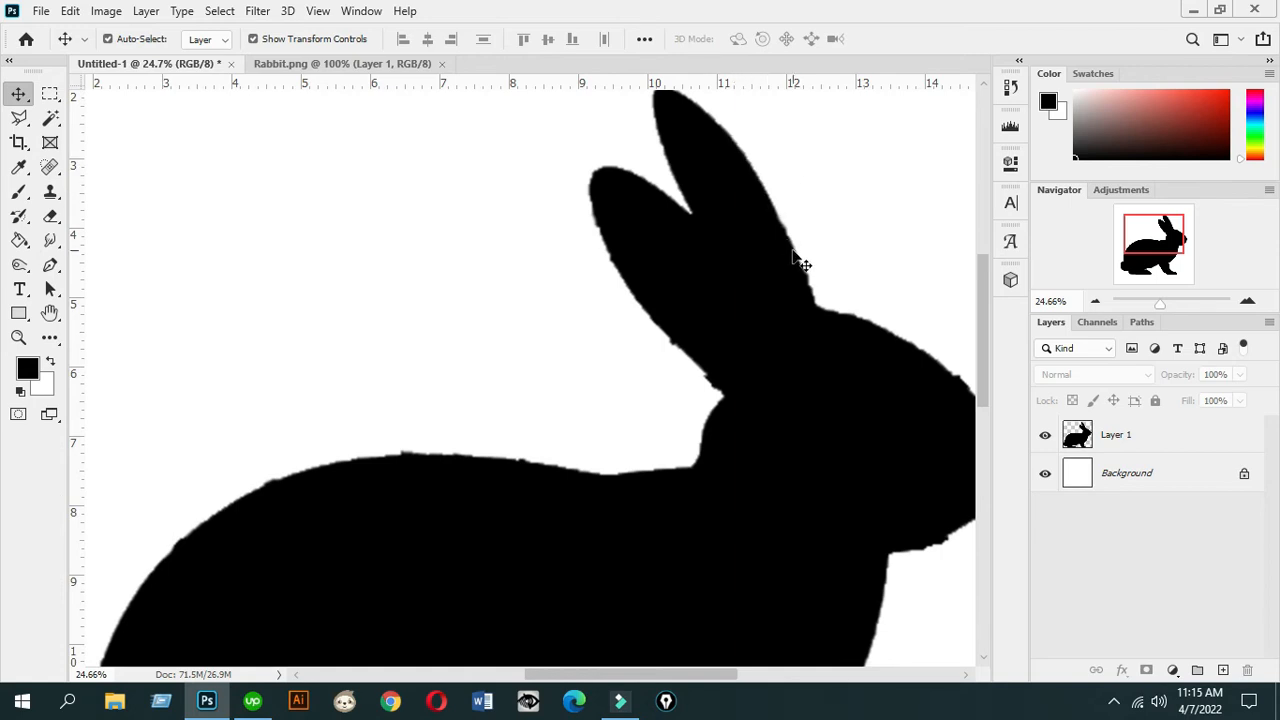
pyautogui.scroll(-2, 950, 400)
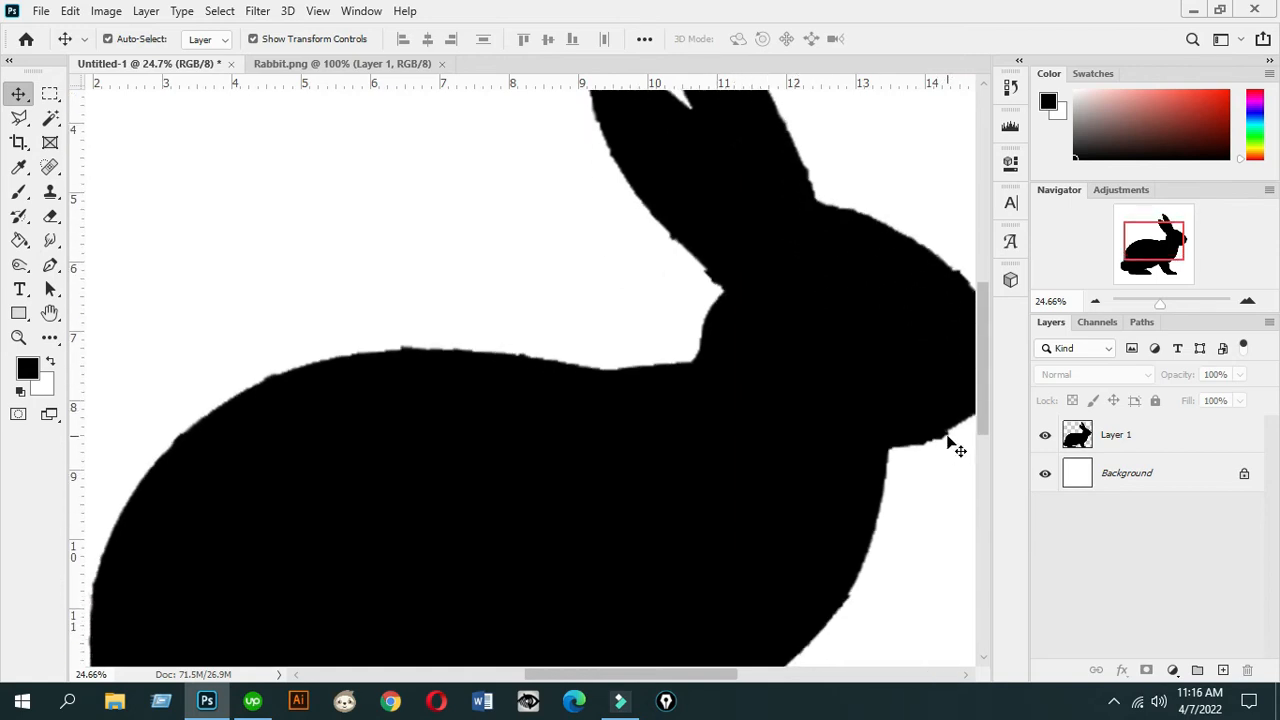
pyautogui.scroll(-3, 903, 466)
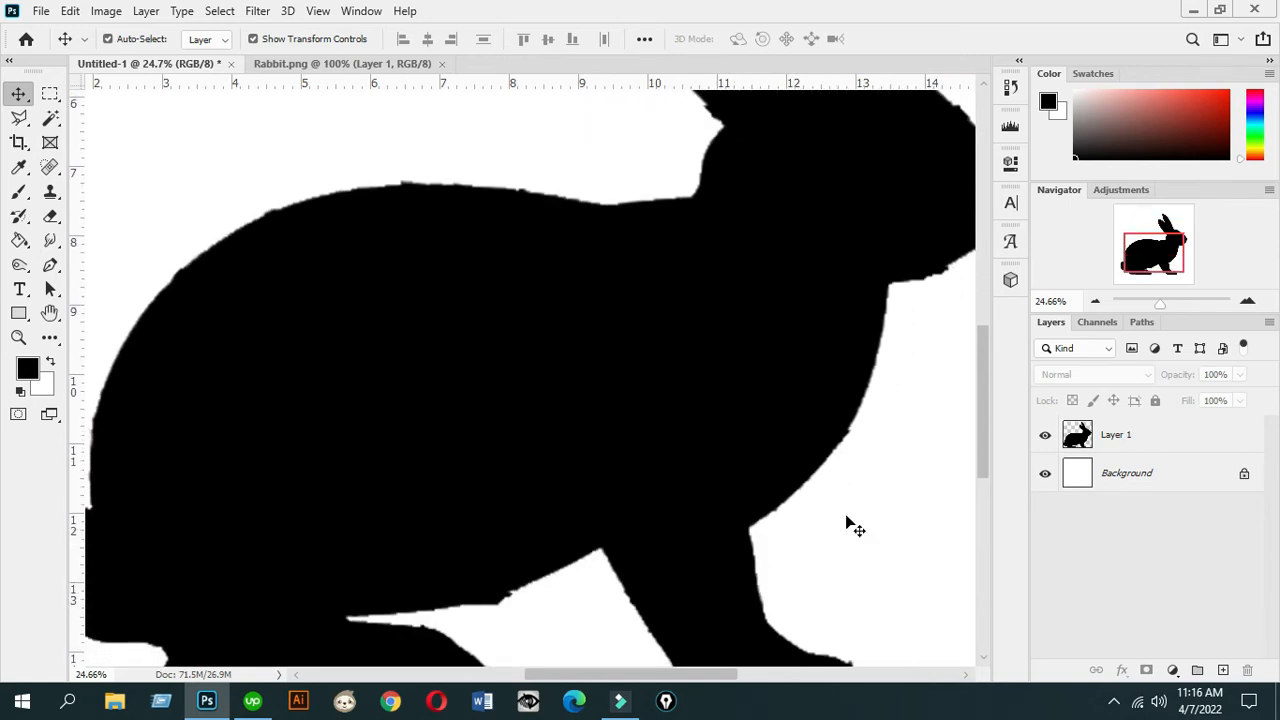
pyautogui.click(1154, 303)
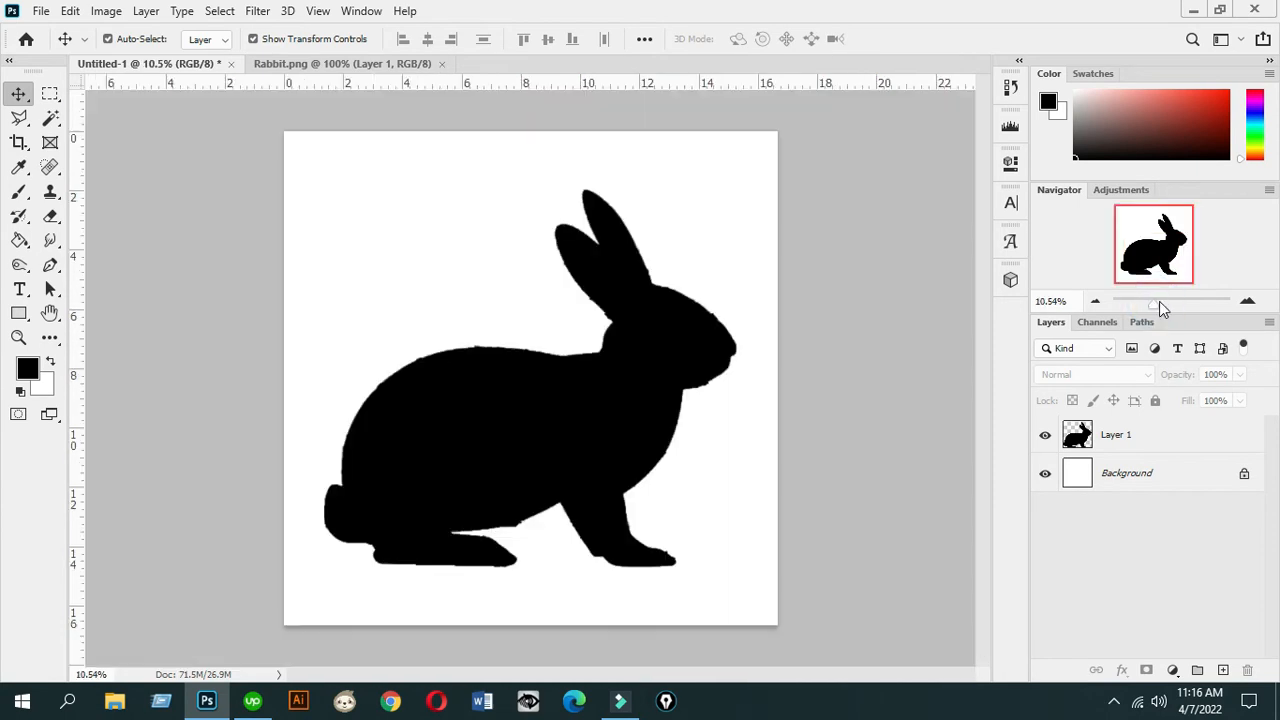
pyautogui.click(1156, 303)
pyautogui.scroll(1, 750, 421)
pyautogui.scroll(-1, 748, 419)
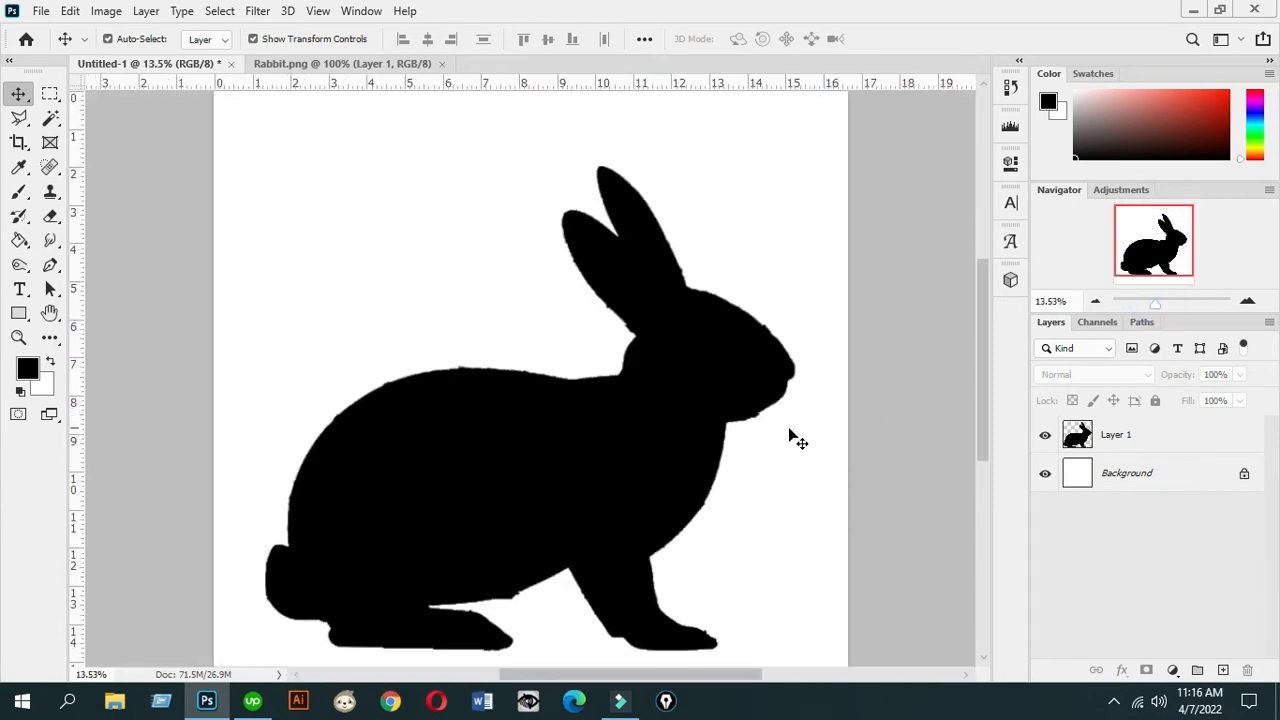
# Set up the Pen tool in Shape mode with no fill for tracing the rabbit on Layer 1
pyautogui.click(1102, 447)
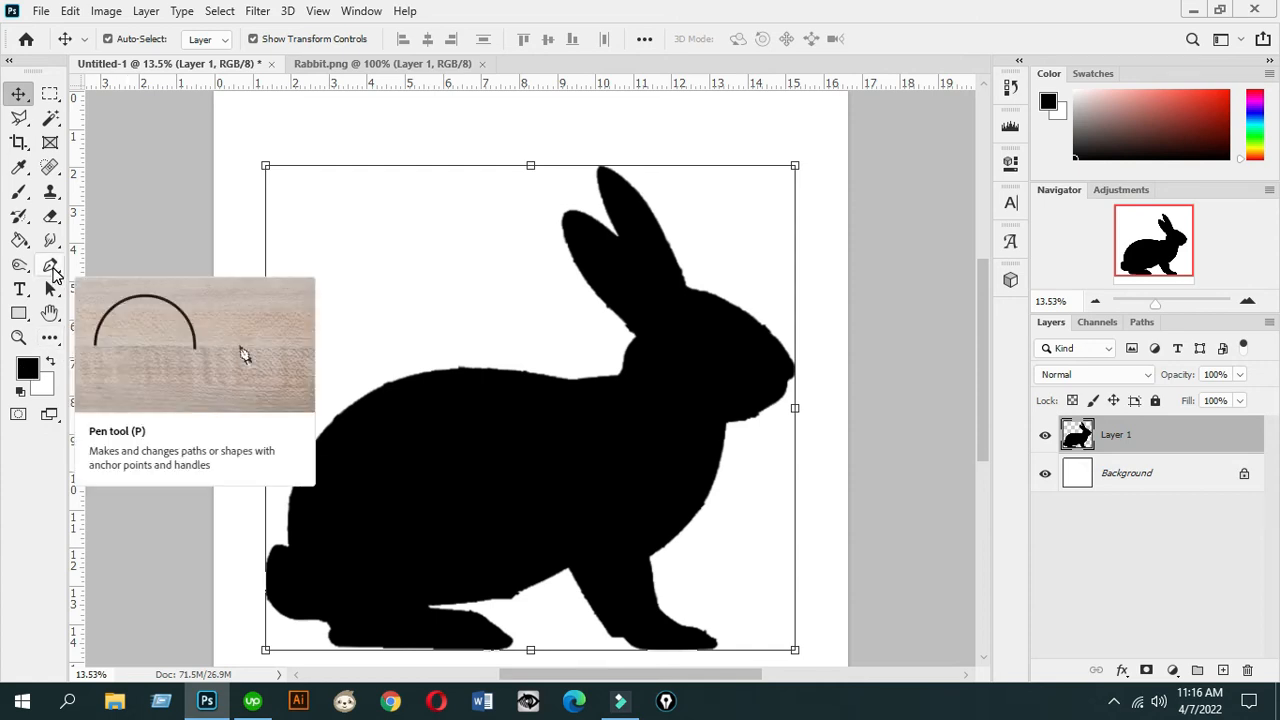
pyautogui.click(51, 266)
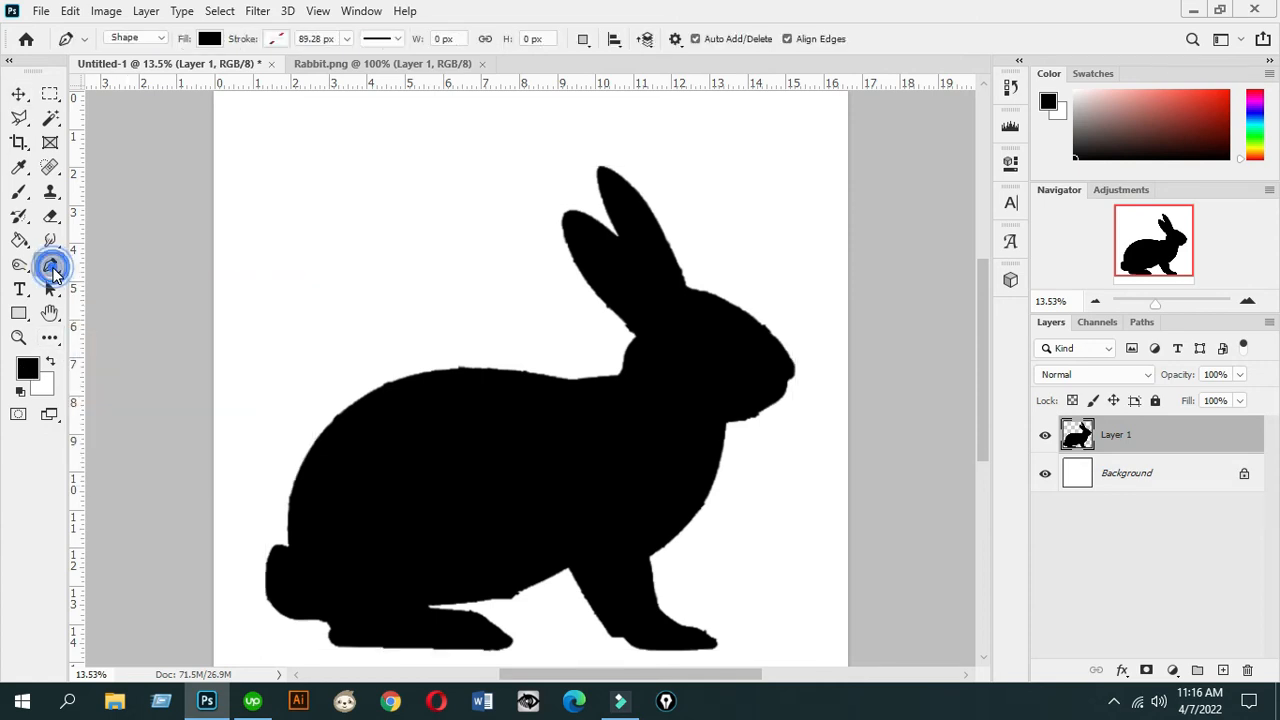
pyautogui.click(1160, 300)
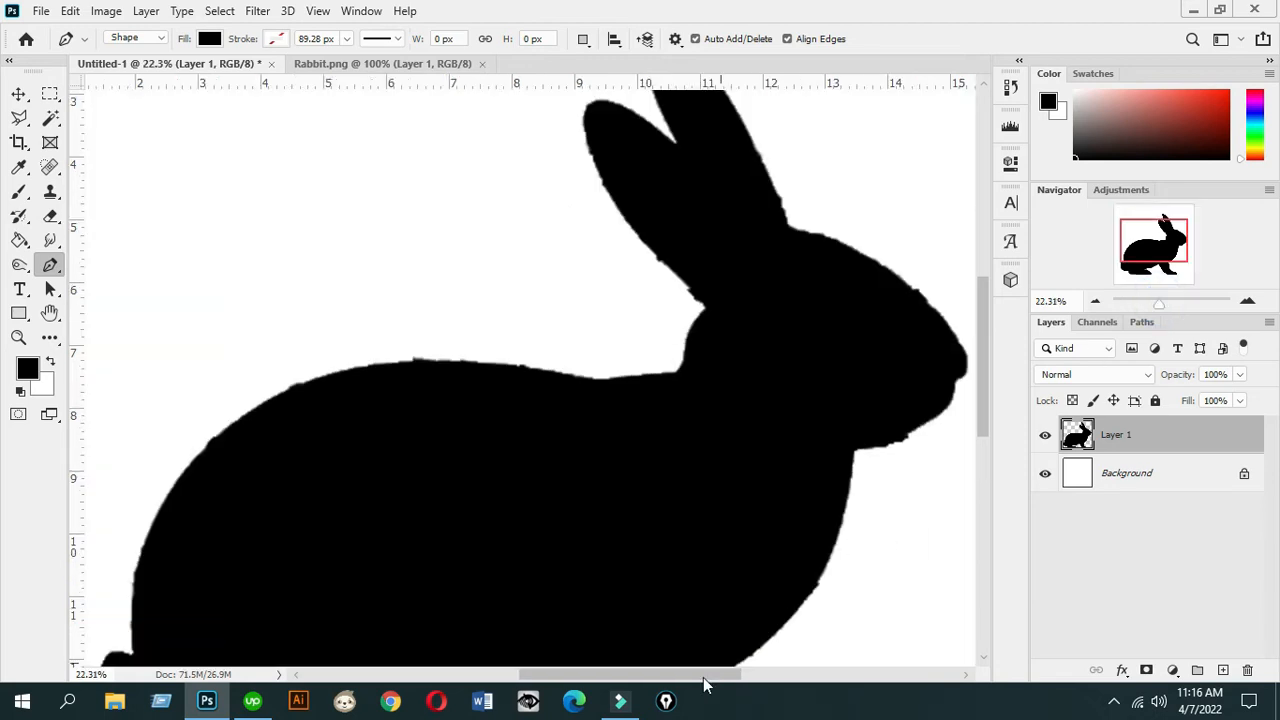
pyautogui.moveTo(700, 684); pyautogui.dragTo(735, 679)
pyautogui.scroll(3, 665, 553)
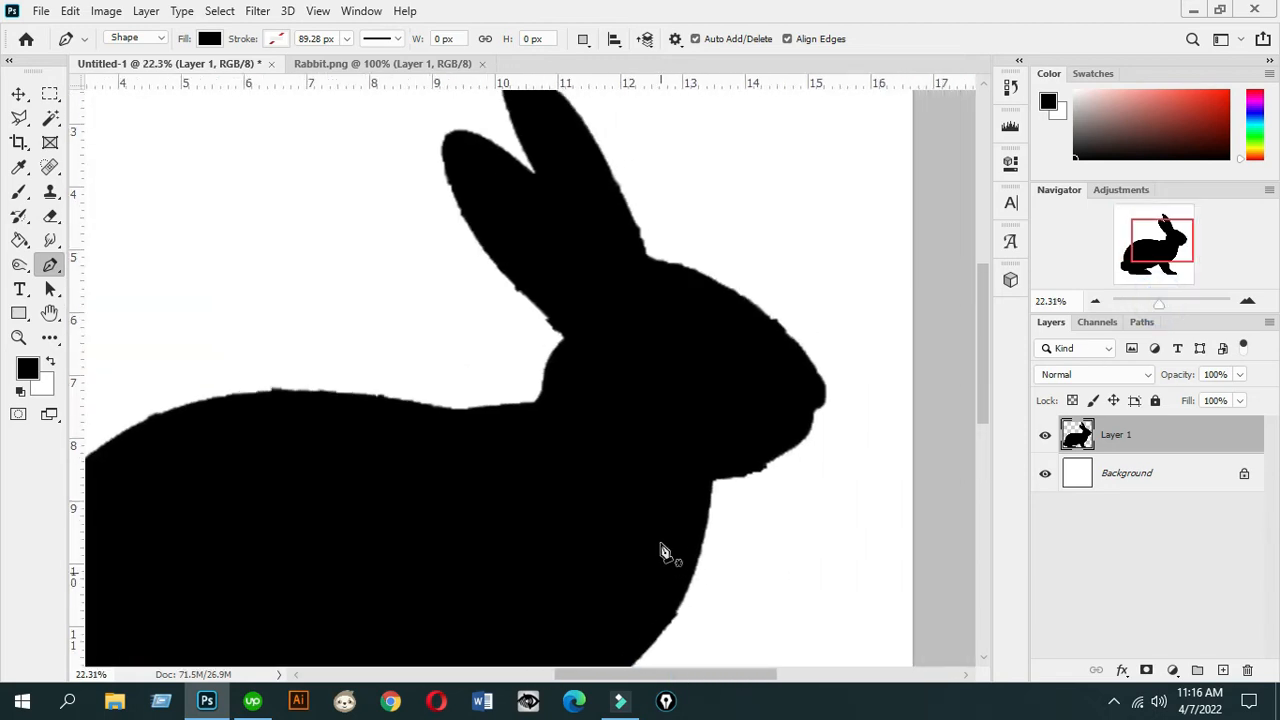
pyautogui.click(1164, 302)
pyautogui.scroll(2, 577, 300)
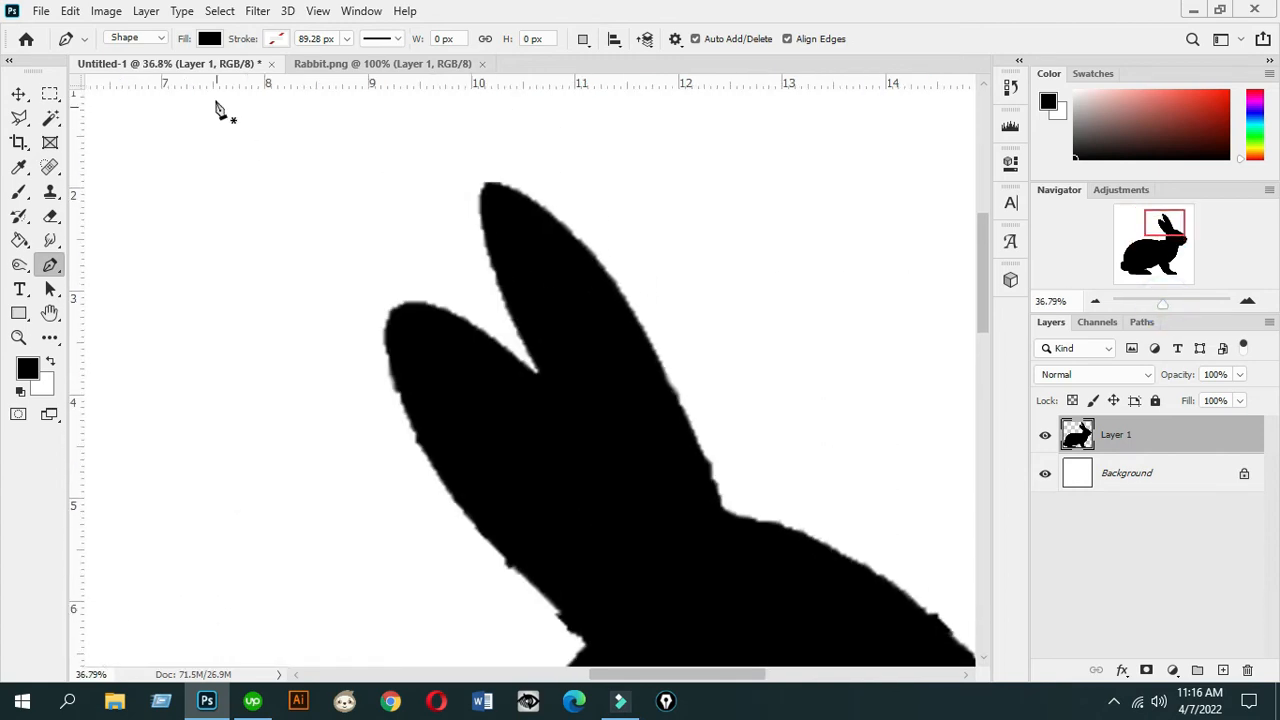
pyautogui.click(209, 40)
pyautogui.click(100, 74)
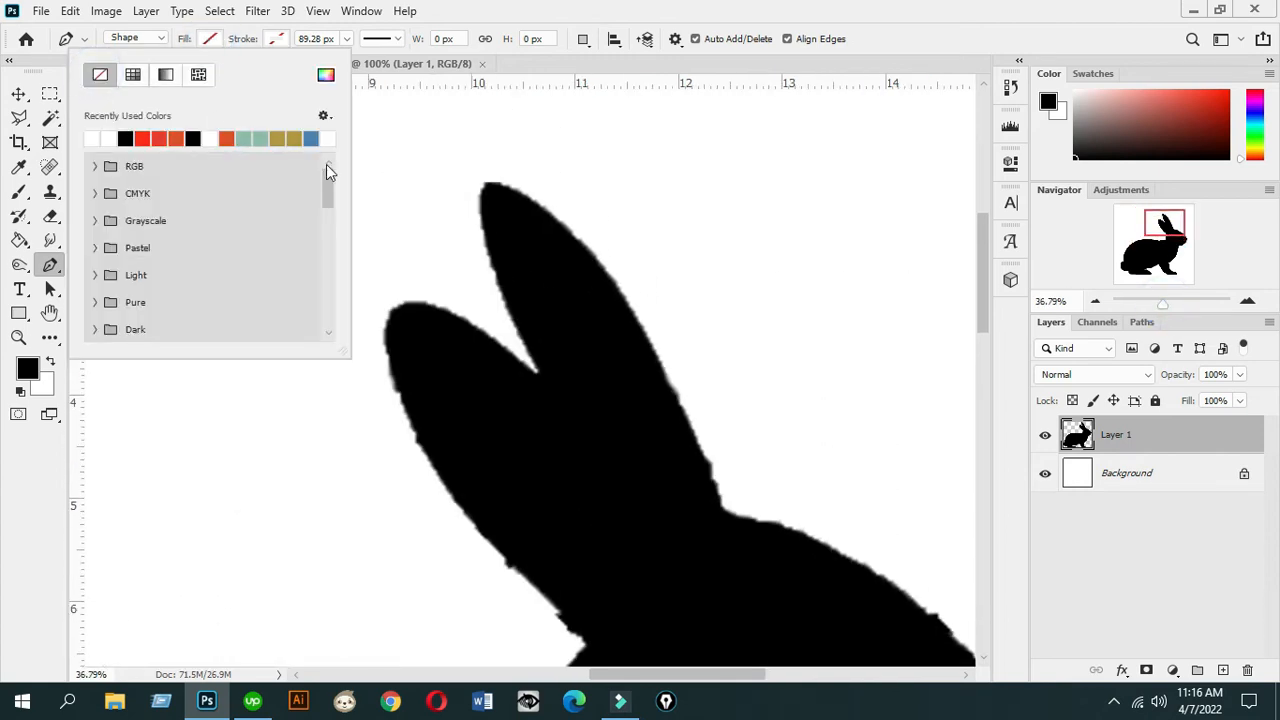
pyautogui.click(49, 265)
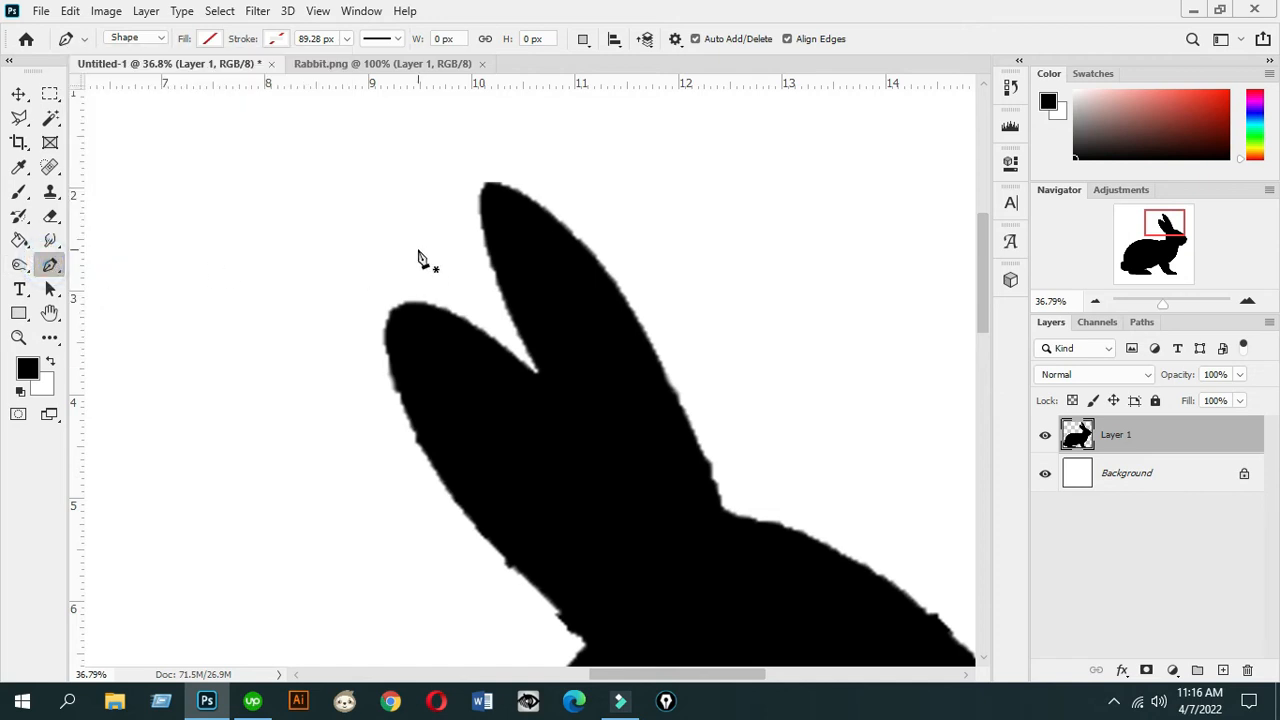
# Give the Pen tool's shape a red stroke 20 px wide
pyautogui.click(276, 39)
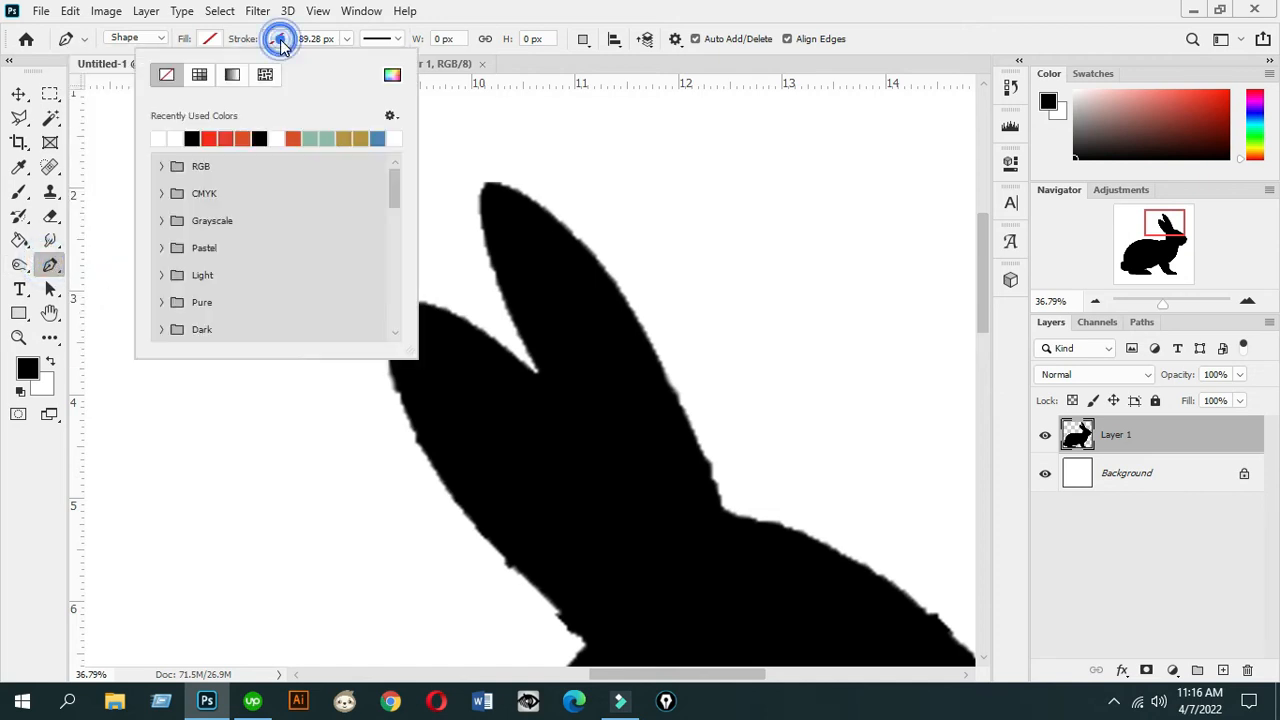
pyautogui.click(208, 138)
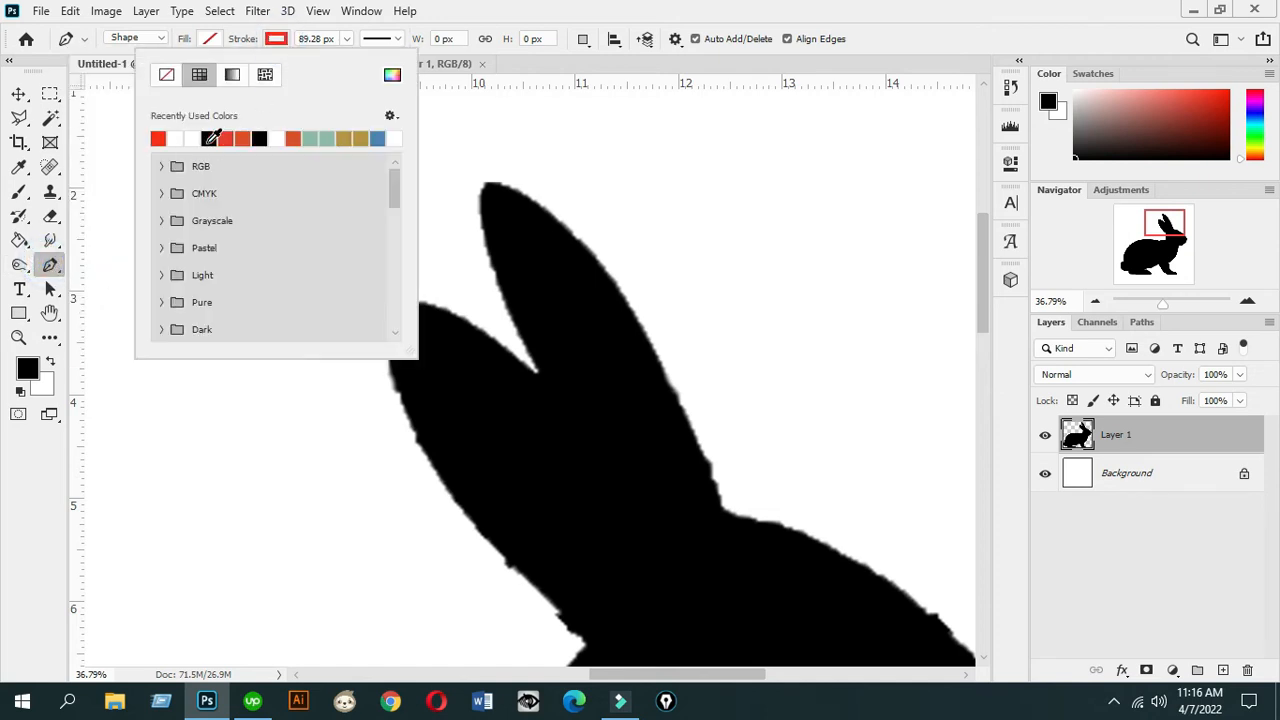
pyautogui.click(344, 43)
pyautogui.click(330, 40)
pyautogui.click(325, 42)
pyautogui.moveTo(320, 41); pyautogui.dragTo(299, 40)
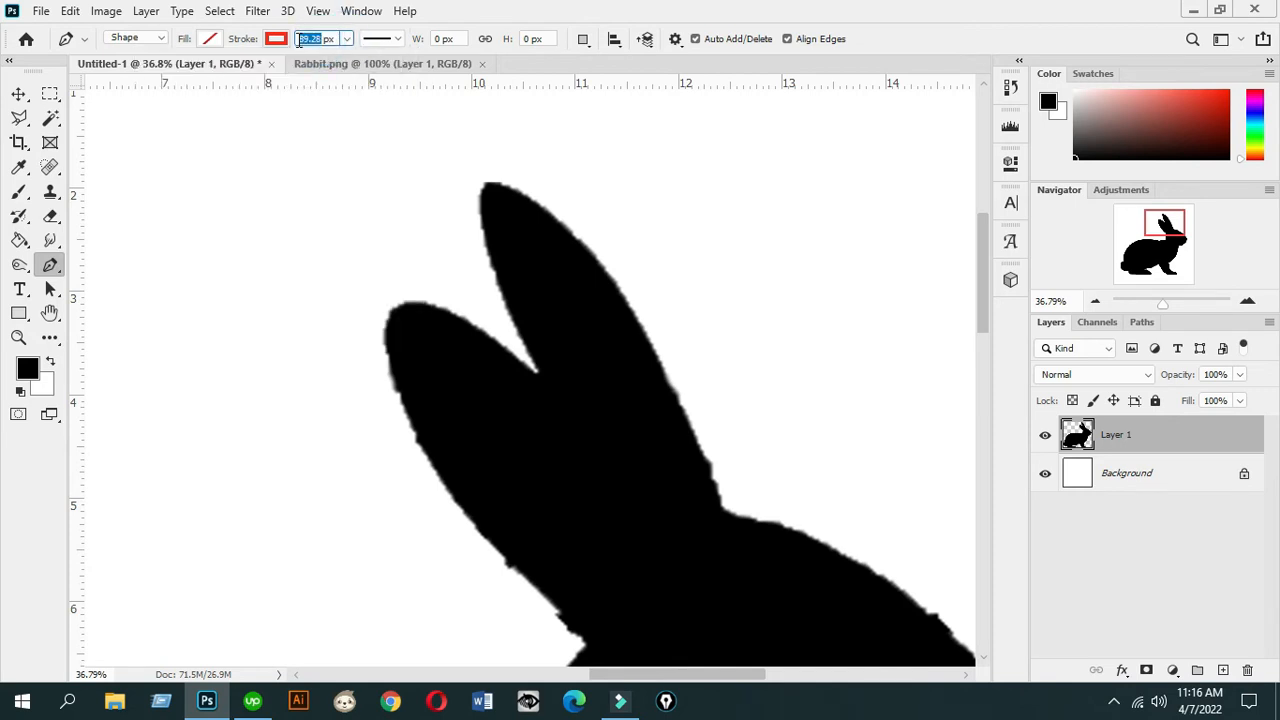
pyautogui.write('20')
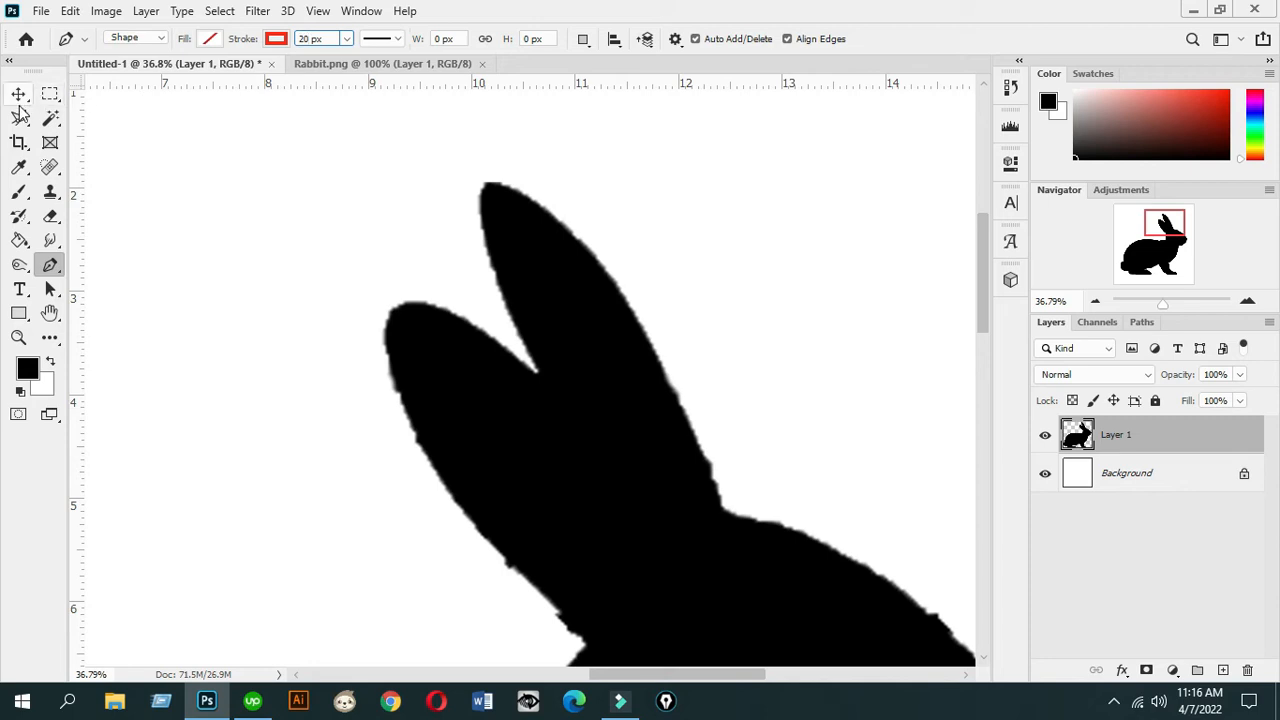
pyautogui.press('Return')
# Trace the front ear with curved pen segments from the notch between the ears up and around its tip, removing the outgoing handles
pyautogui.click(536, 369)
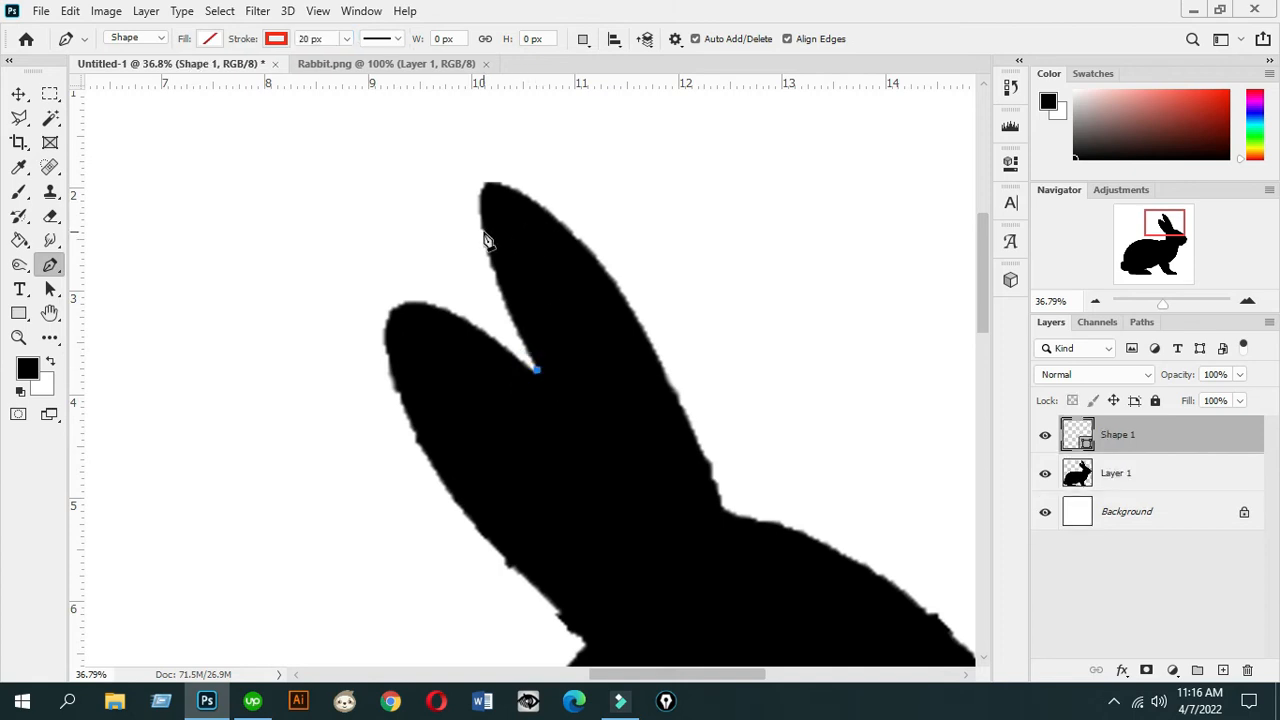
pyautogui.moveTo(481, 229); pyautogui.dragTo(478, 182)
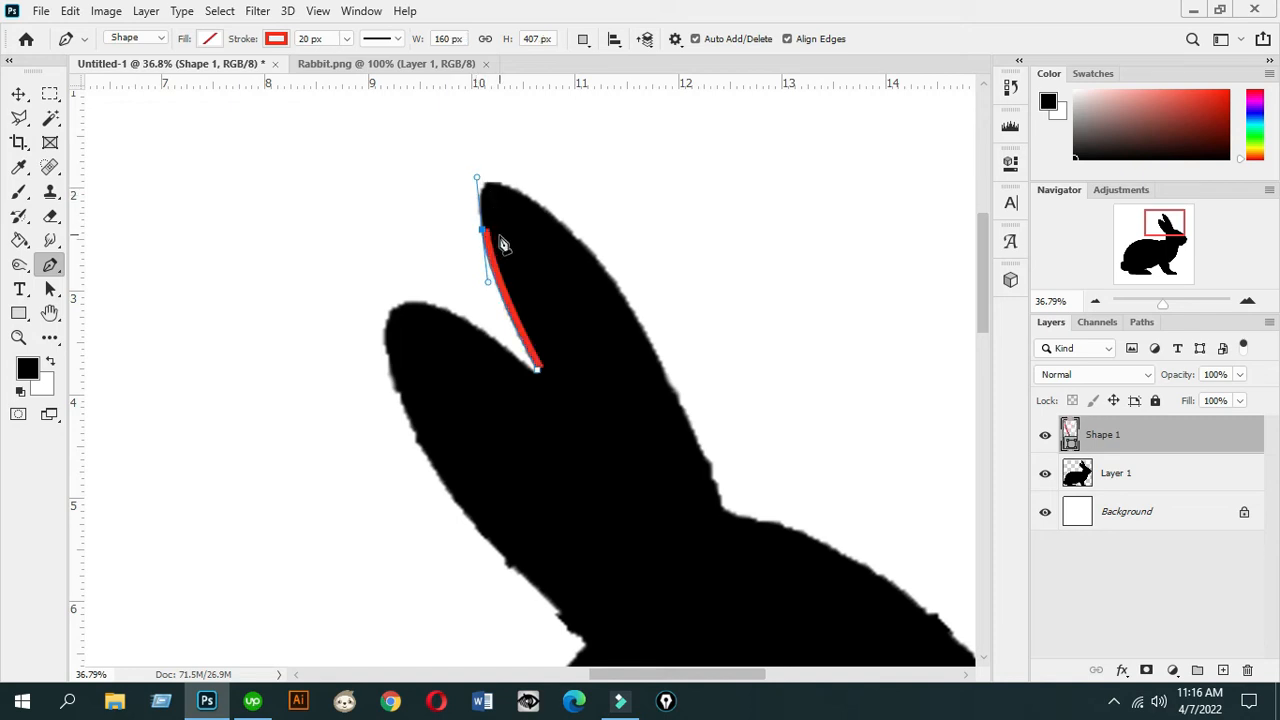
pyautogui.press('alt')
pyautogui.keyDown('alt'); pyautogui.click(483, 231); pyautogui.keyUp('alt')
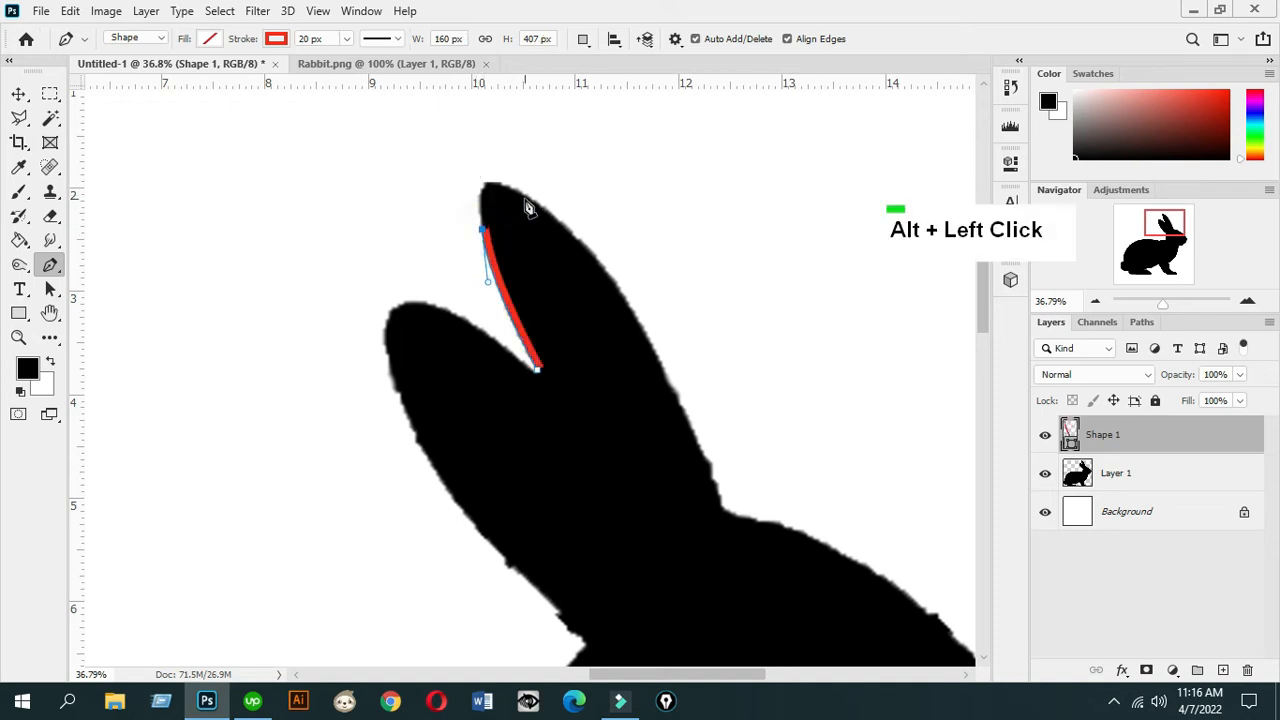
pyautogui.moveTo(542, 206)
pyautogui.mouseDown()
pyautogui.moveTo(633, 274)
pyautogui.moveTo(621, 265)
pyautogui.mouseUp()
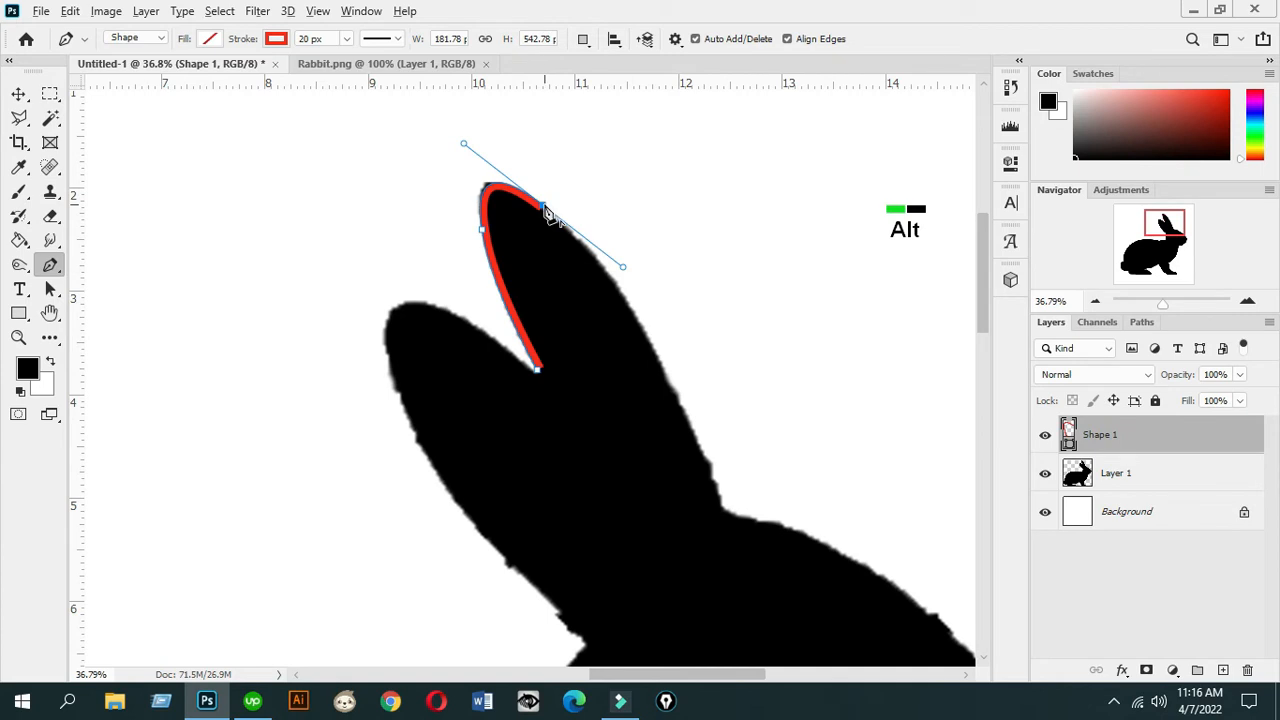
pyautogui.keyDown('alt'); pyautogui.click(544, 207); pyautogui.keyUp('alt')
# Continue the pen path down the front ear's outer edge to where it meets the head, removing each anchor's outgoing handle
pyautogui.scroll(-1, 660, 375)
pyautogui.moveTo(697, 425)
pyautogui.mouseDown()
pyautogui.moveTo(740, 565)
pyautogui.moveTo(782, 615)
pyautogui.mouseUp()
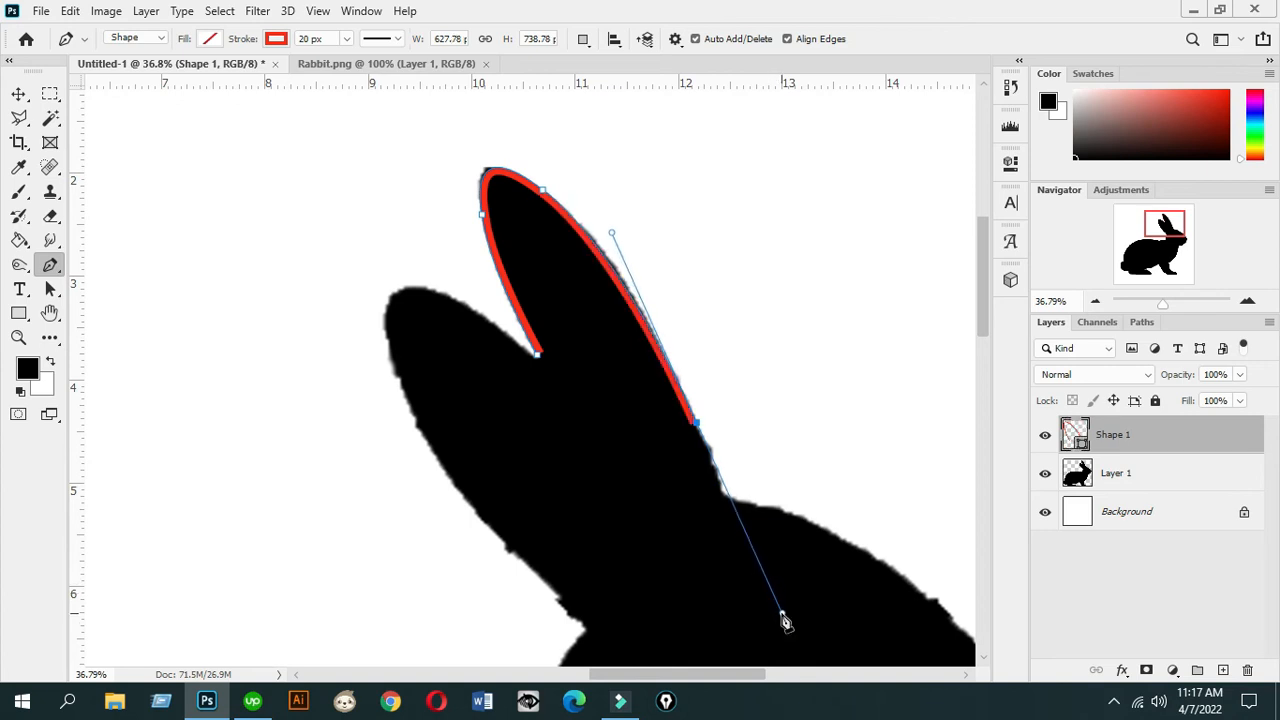
pyautogui.keyDown('alt'); pyautogui.click(697, 424); pyautogui.keyUp('alt')
pyautogui.scroll(-2, 728, 436)
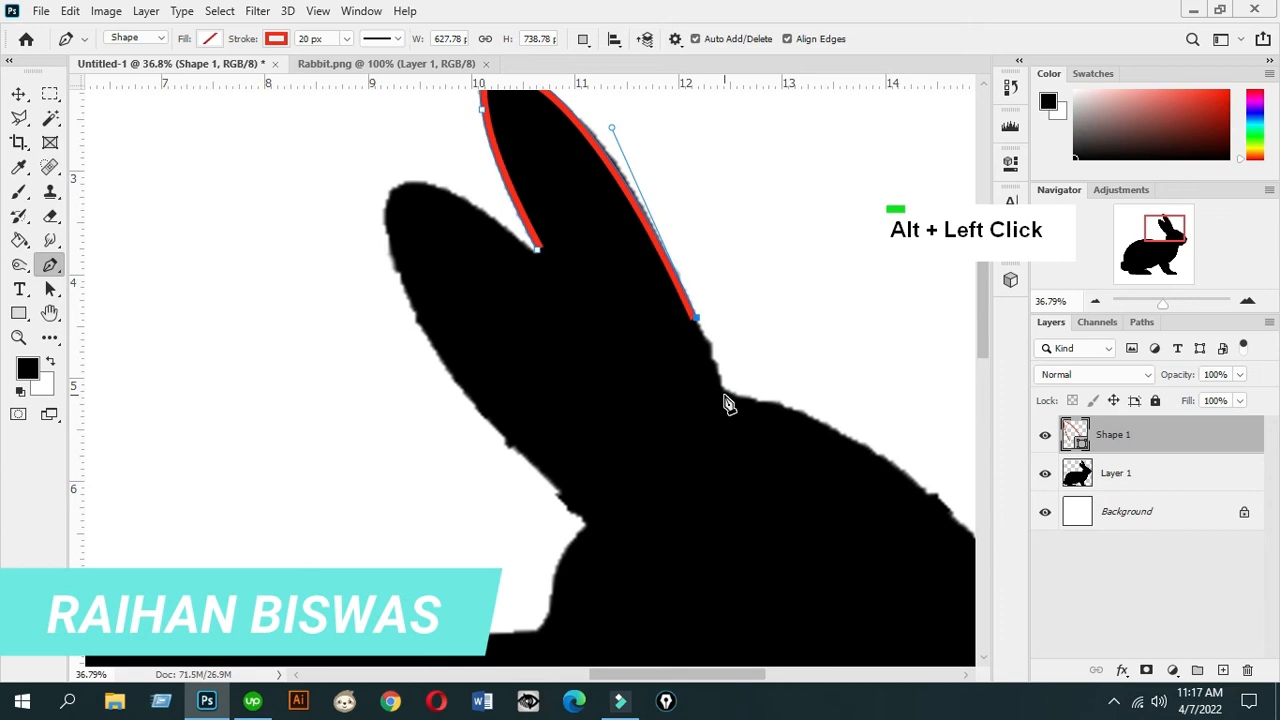
pyautogui.moveTo(724, 390); pyautogui.dragTo(737, 434)
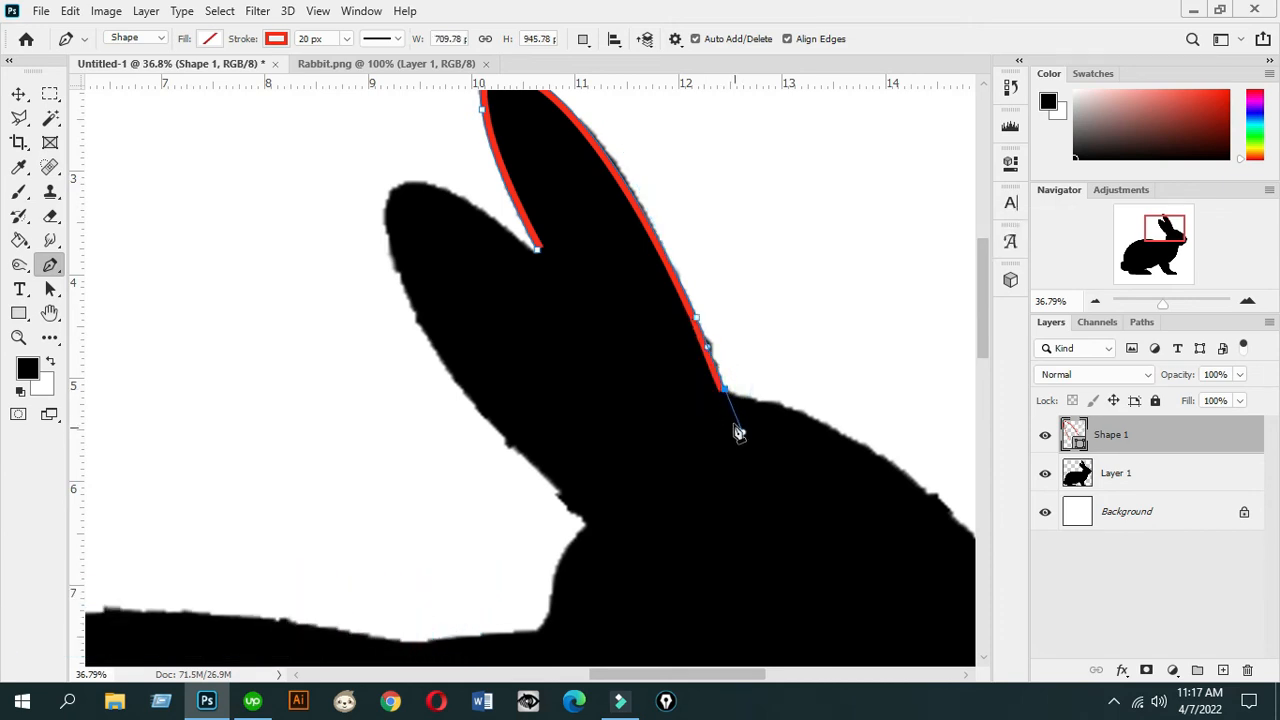
pyautogui.keyDown('alt'); pyautogui.click(724, 390); pyautogui.keyUp('alt')
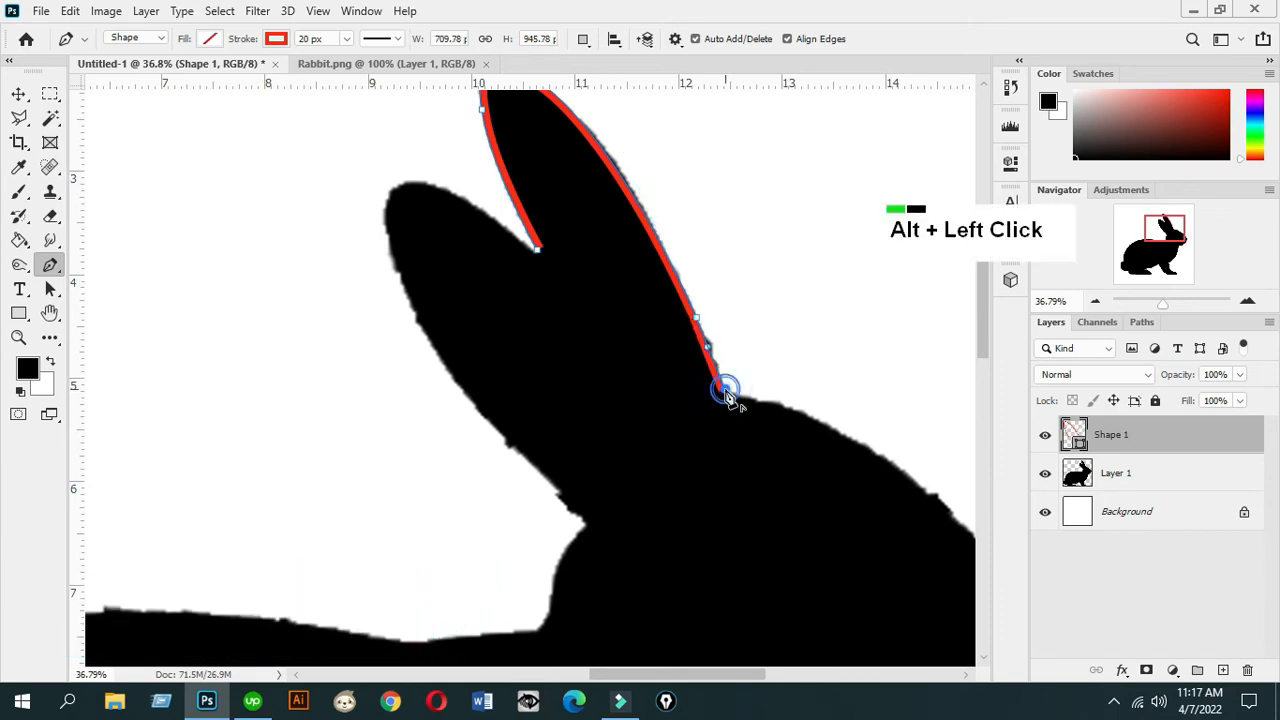
# Extend the pen path with a curve from the ear's base along the forehead towards the nose, removing the outgoing handle
pyautogui.click(1159, 300)
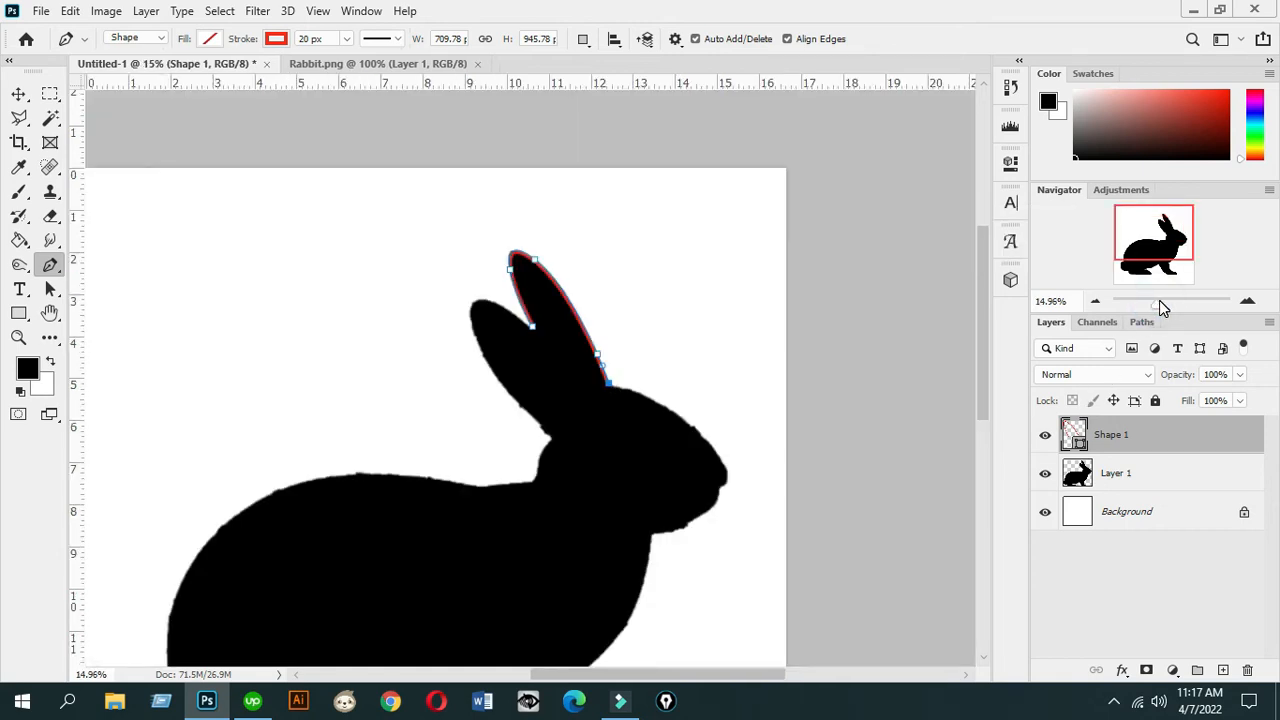
pyautogui.click(1159, 300)
pyautogui.scroll(-2, 780, 427)
pyautogui.click(745, 339)
pyautogui.moveTo(748, 345); pyautogui.dragTo(784, 381)
pyautogui.keyDown('alt'); pyautogui.click(745, 339); pyautogui.keyUp('alt')
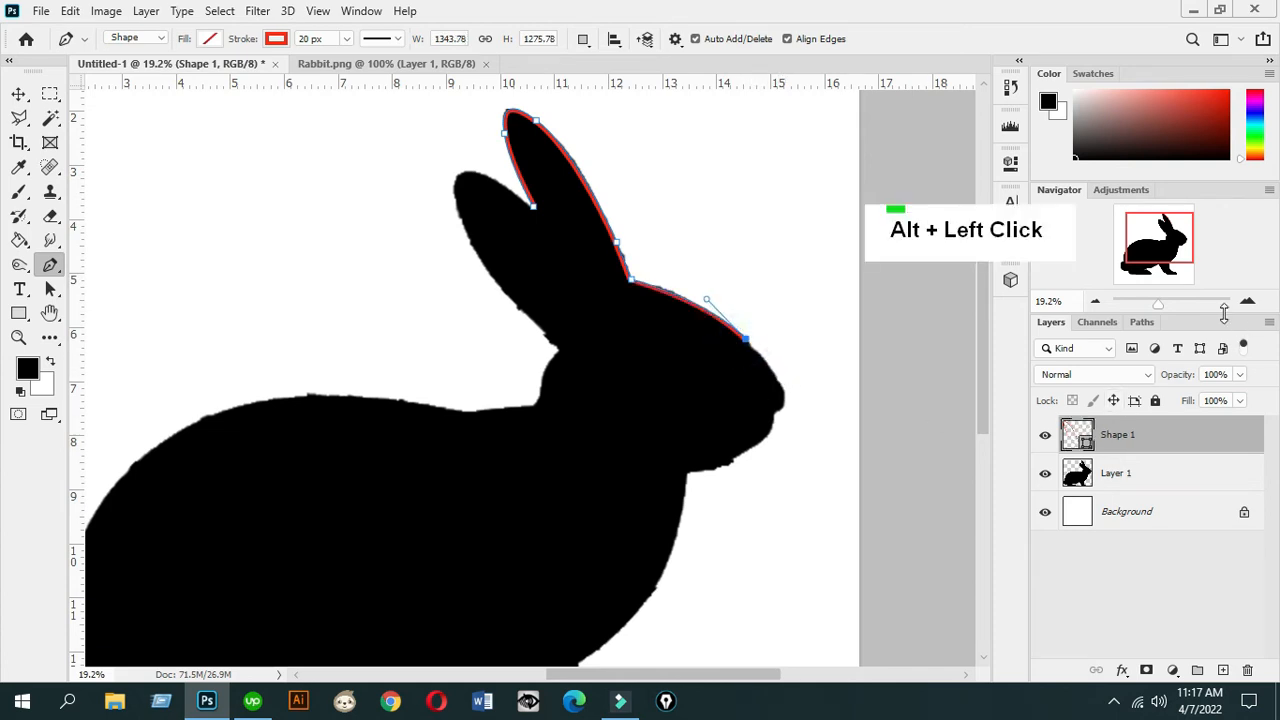
# Extend the pen path with a curve from the forehead down to the top of the nose tip, removing the outgoing handle
pyautogui.click(1168, 301)
pyautogui.moveTo(668, 673); pyautogui.dragTo(752, 678)
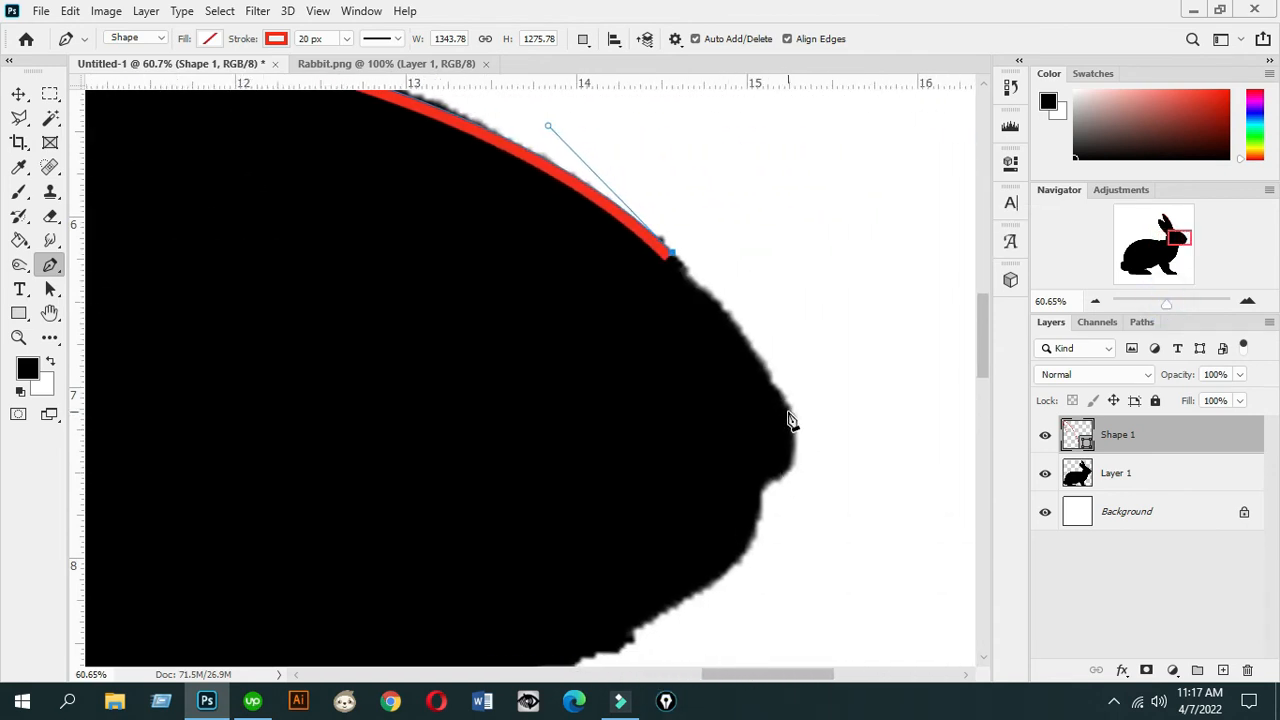
pyautogui.moveTo(789, 408); pyautogui.dragTo(803, 448)
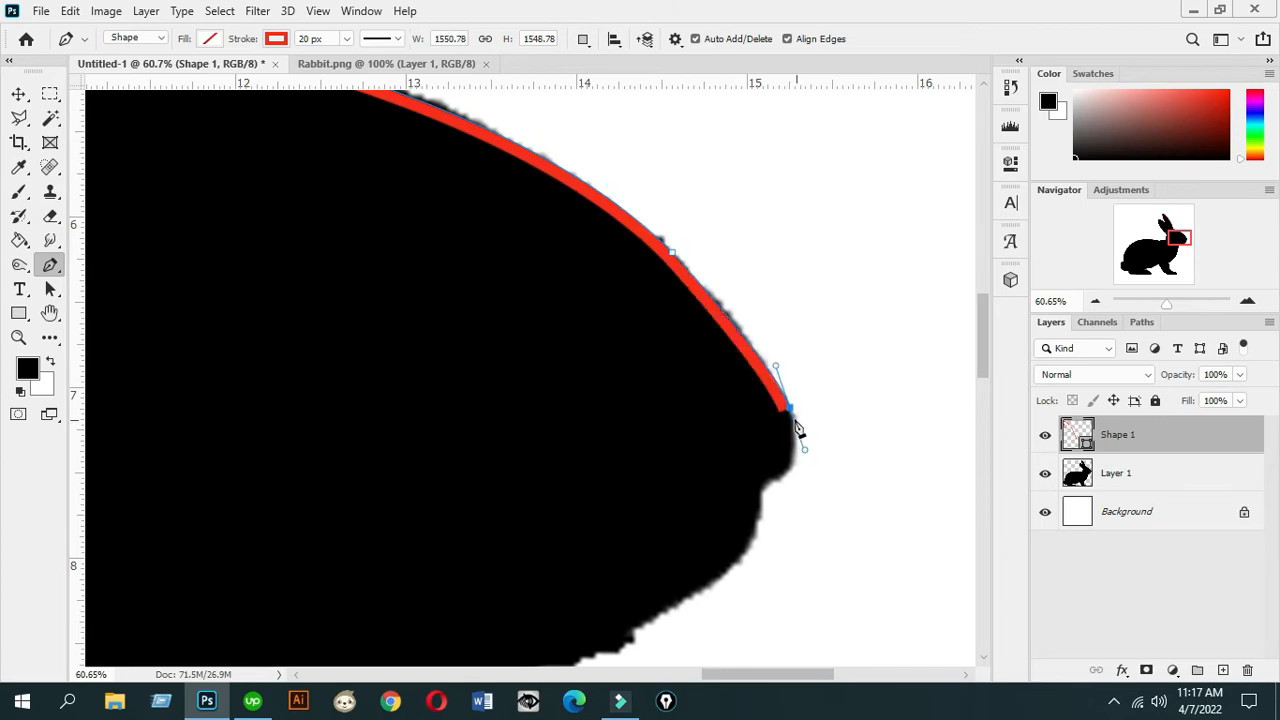
pyautogui.keyDown('alt'); pyautogui.click(789, 408); pyautogui.keyUp('alt')
# Set the pen shape's stroke to no colour, leaving only the bare path over the silhouette
pyautogui.scroll(-1, 793, 459)
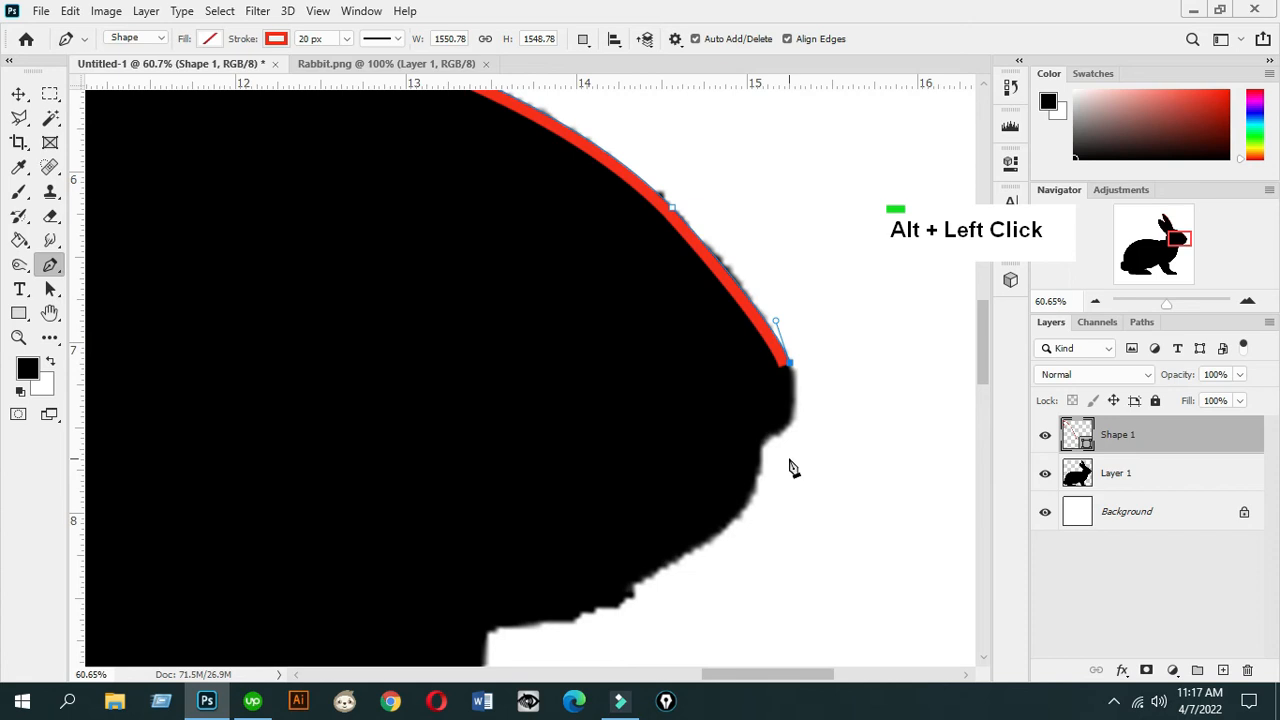
pyautogui.click(281, 39)
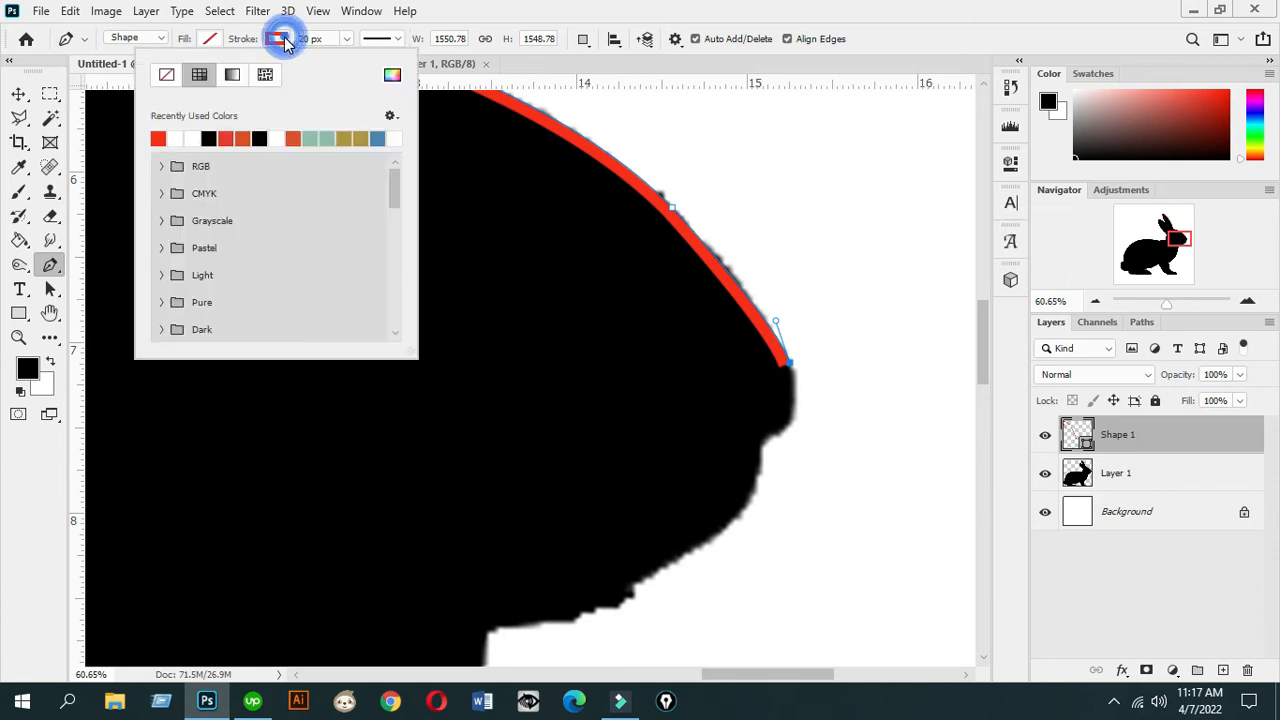
pyautogui.click(166, 82)
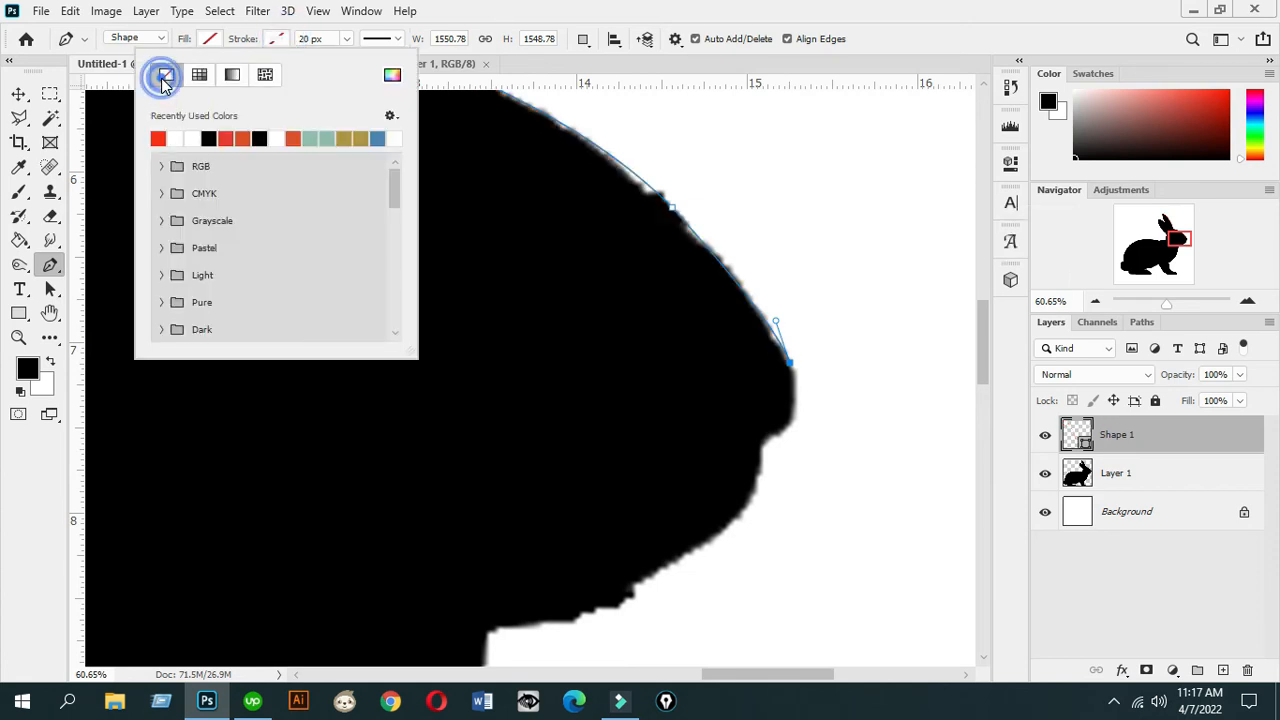
pyautogui.scroll(-1, 774, 371)
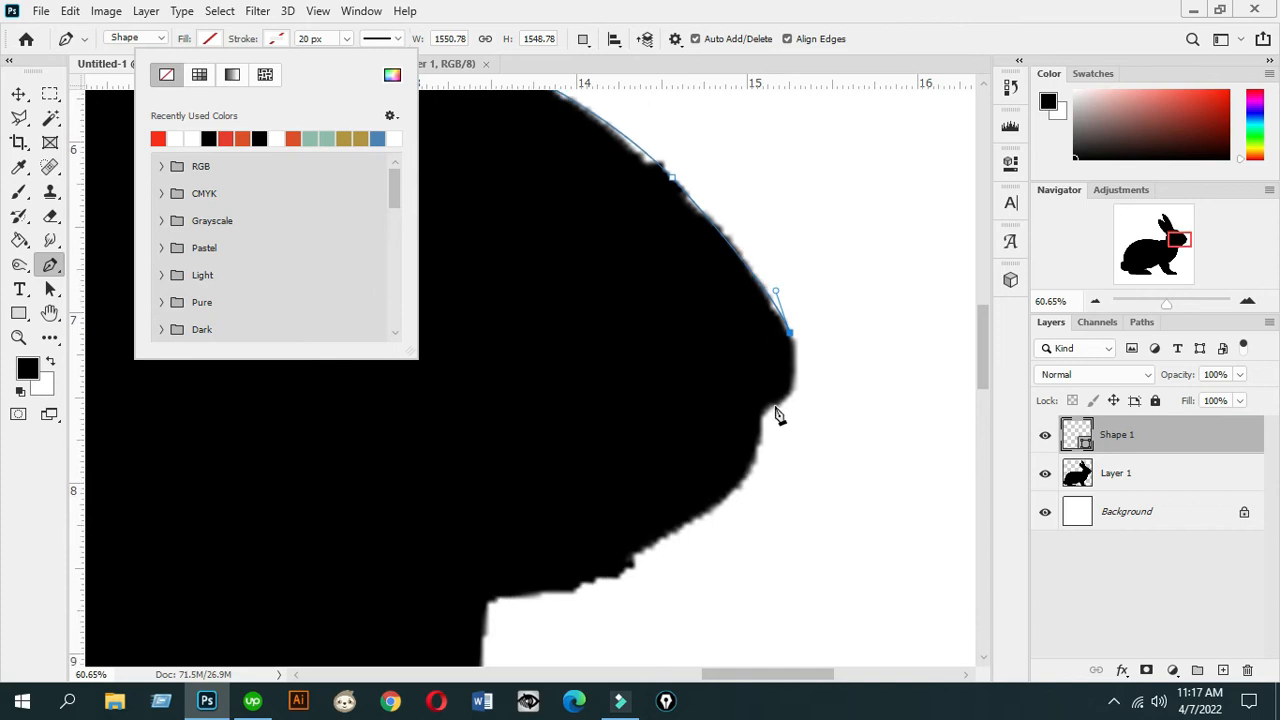
pyautogui.click(776, 412)
# Curve the pen path around the nose tip, remove the outgoing handle, and add a short straight segment to the mouth notch
pyautogui.moveTo(775, 406); pyautogui.dragTo(740, 436)
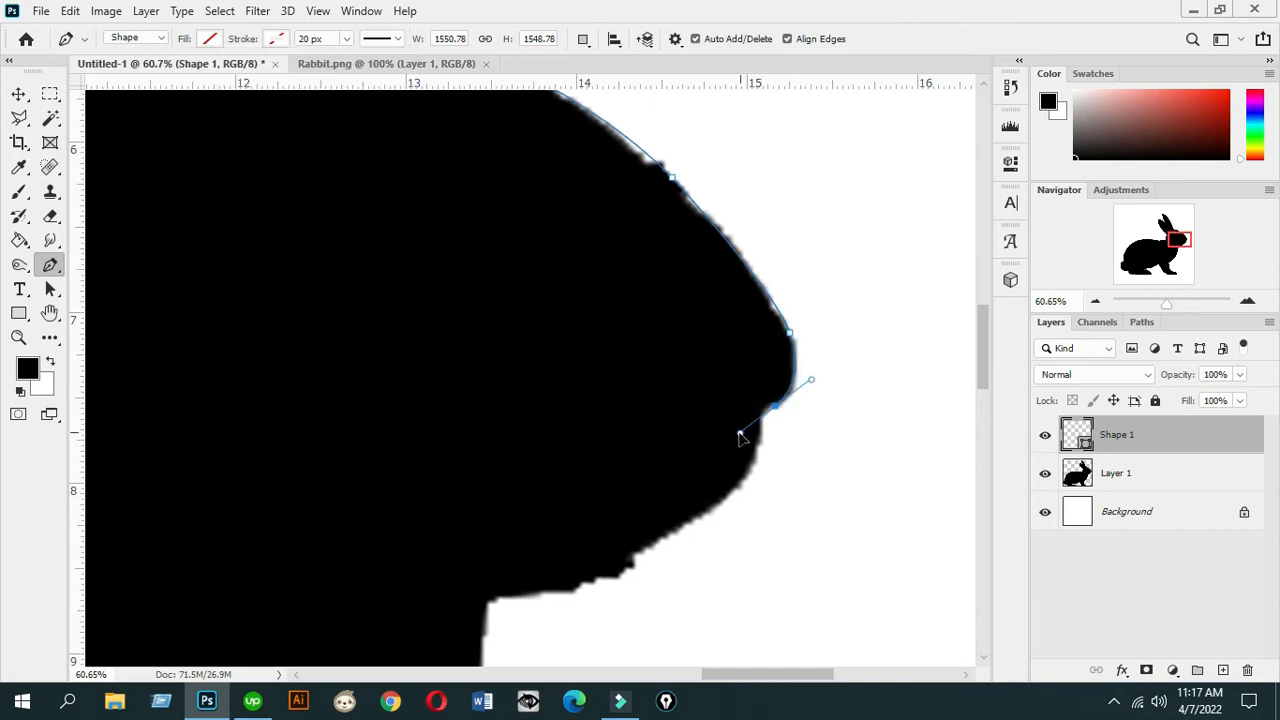
pyautogui.press('alt')
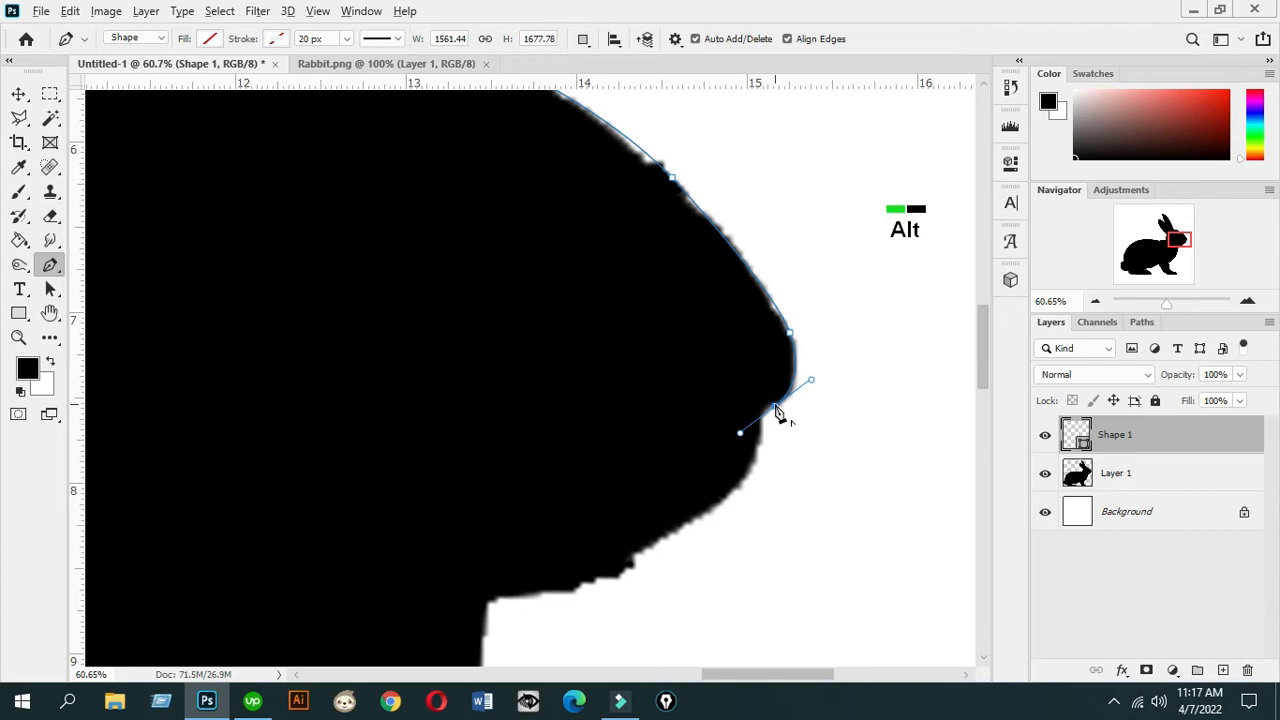
pyautogui.keyDown('alt'); pyautogui.click(773, 408); pyautogui.keyUp('alt')
pyautogui.click(761, 414)
# Trace from the mouth notch around the chin and along the jaw to the throat corner with two curves, removing each outgoing handle
pyautogui.scroll(-3, 764, 440)
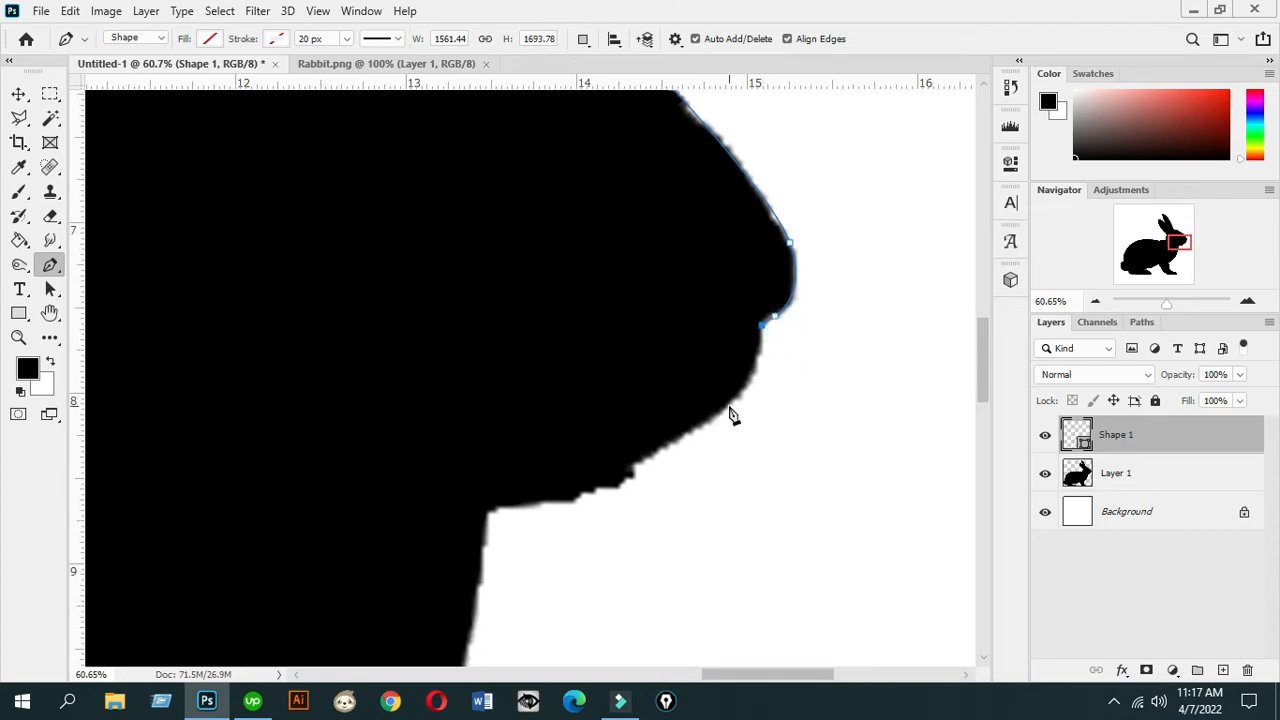
pyautogui.moveTo(726, 406); pyautogui.dragTo(695, 437)
pyautogui.press('alt')
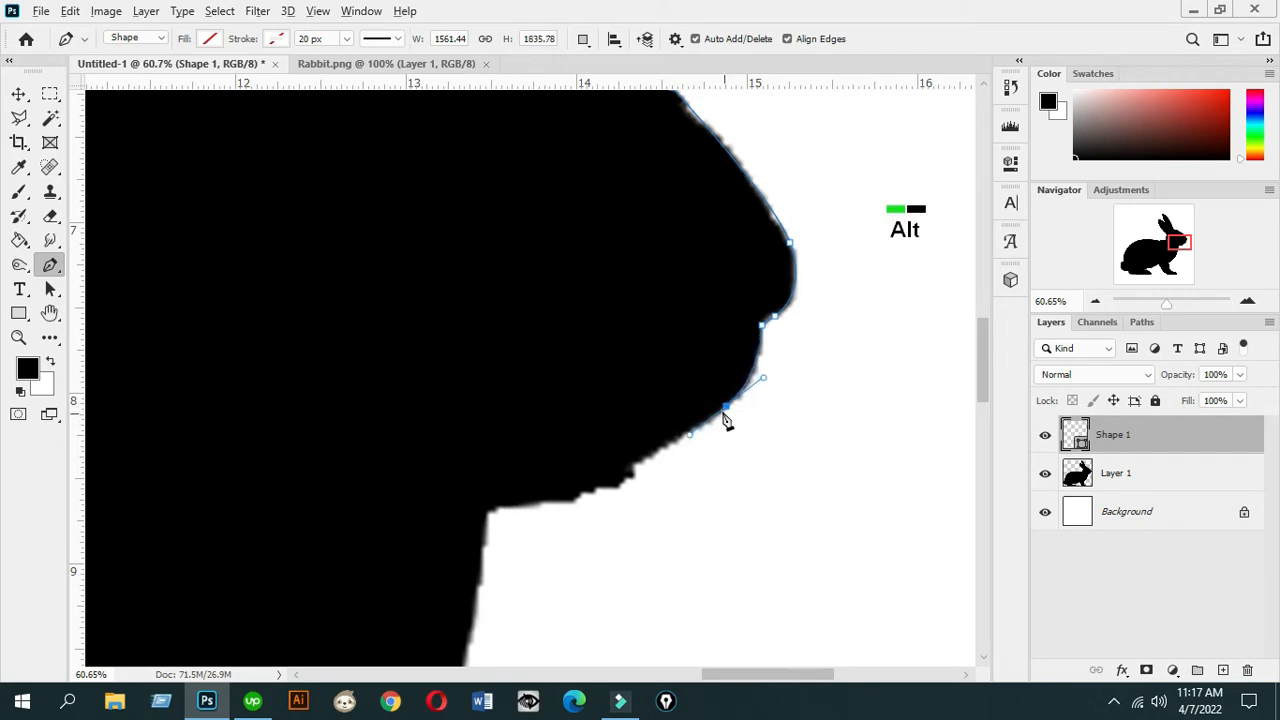
pyautogui.keyDown('alt'); pyautogui.click(727, 409); pyautogui.keyUp('alt')
pyautogui.scroll(-1, 622, 477)
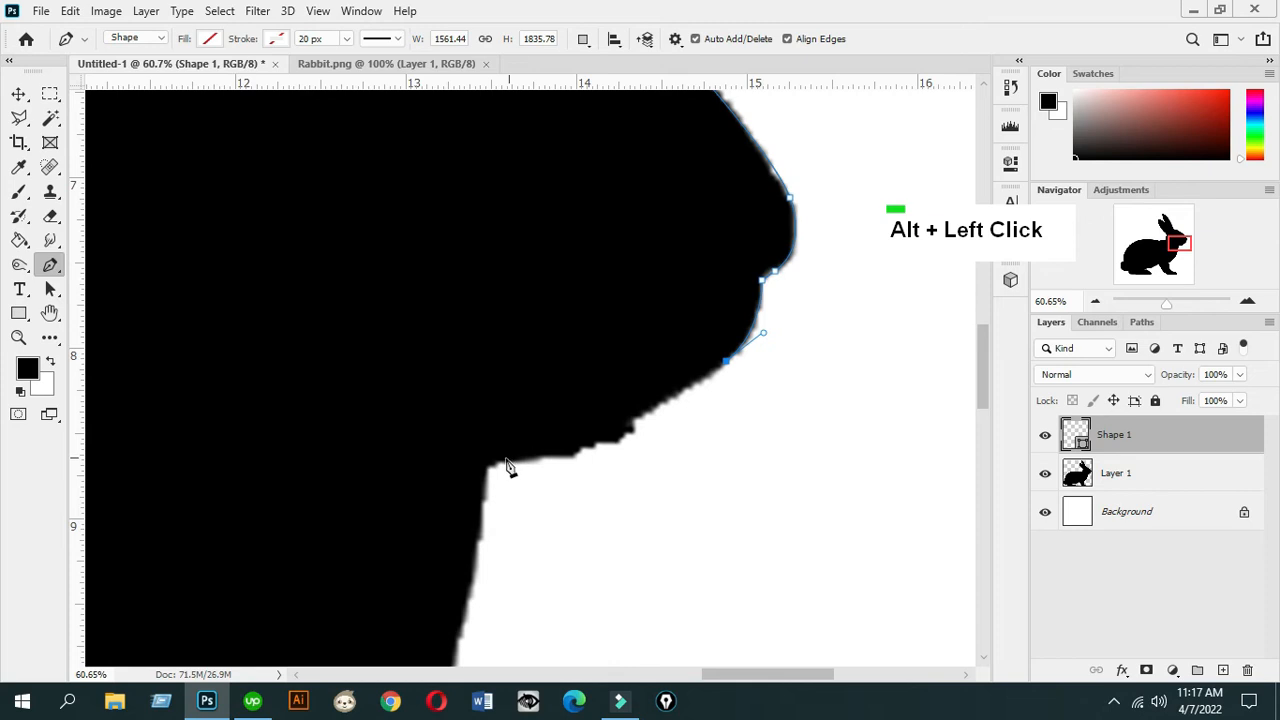
pyautogui.moveTo(489, 467); pyautogui.dragTo(336, 479)
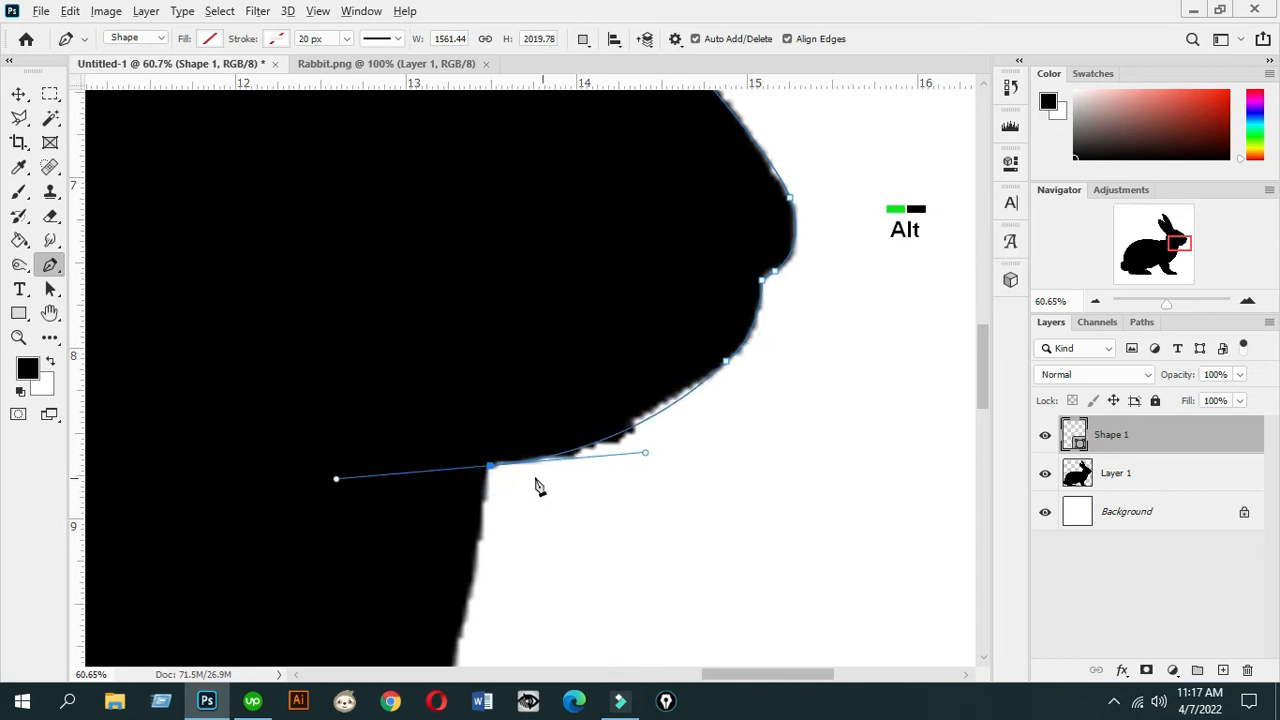
pyautogui.keyDown('alt'); pyautogui.click(490, 468); pyautogui.keyUp('alt')
# Continue the pen path from the throat corner down the chest with two curved segments, removing each anchor's outgoing handle
pyautogui.scroll(-4, 491, 474)
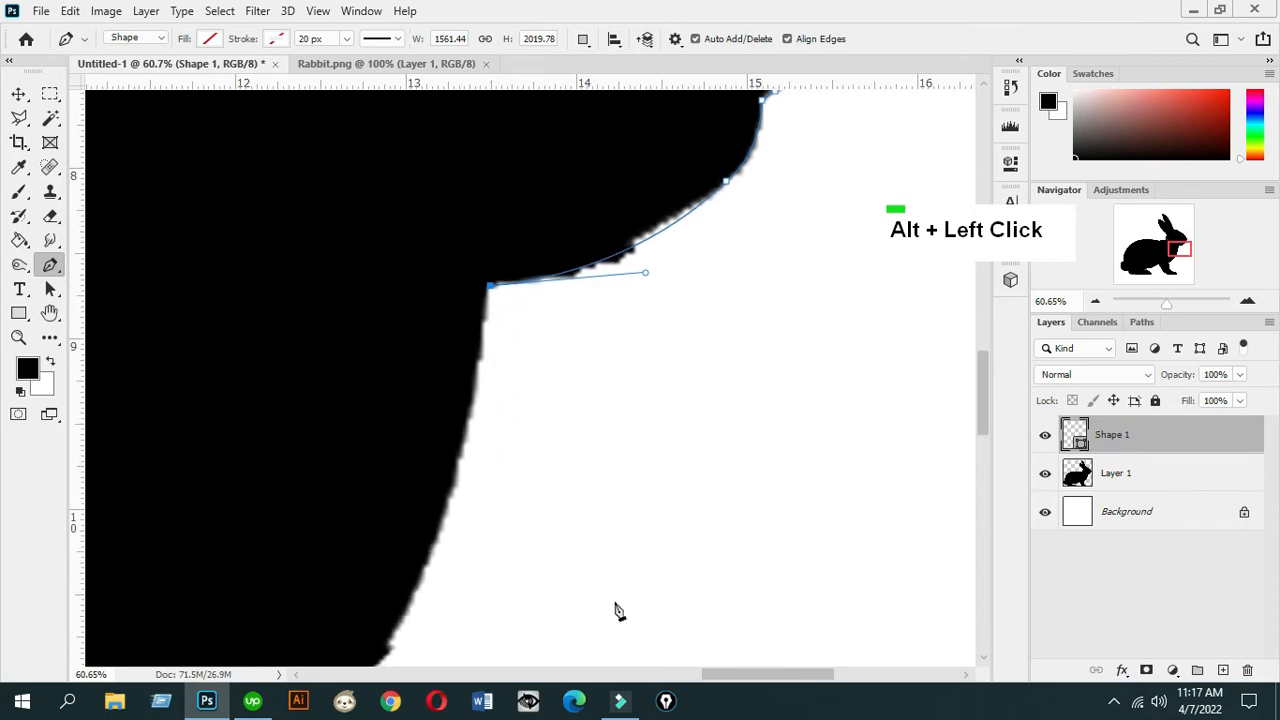
pyautogui.moveTo(718, 681); pyautogui.dragTo(683, 676)
pyautogui.scroll(-4, 680, 537)
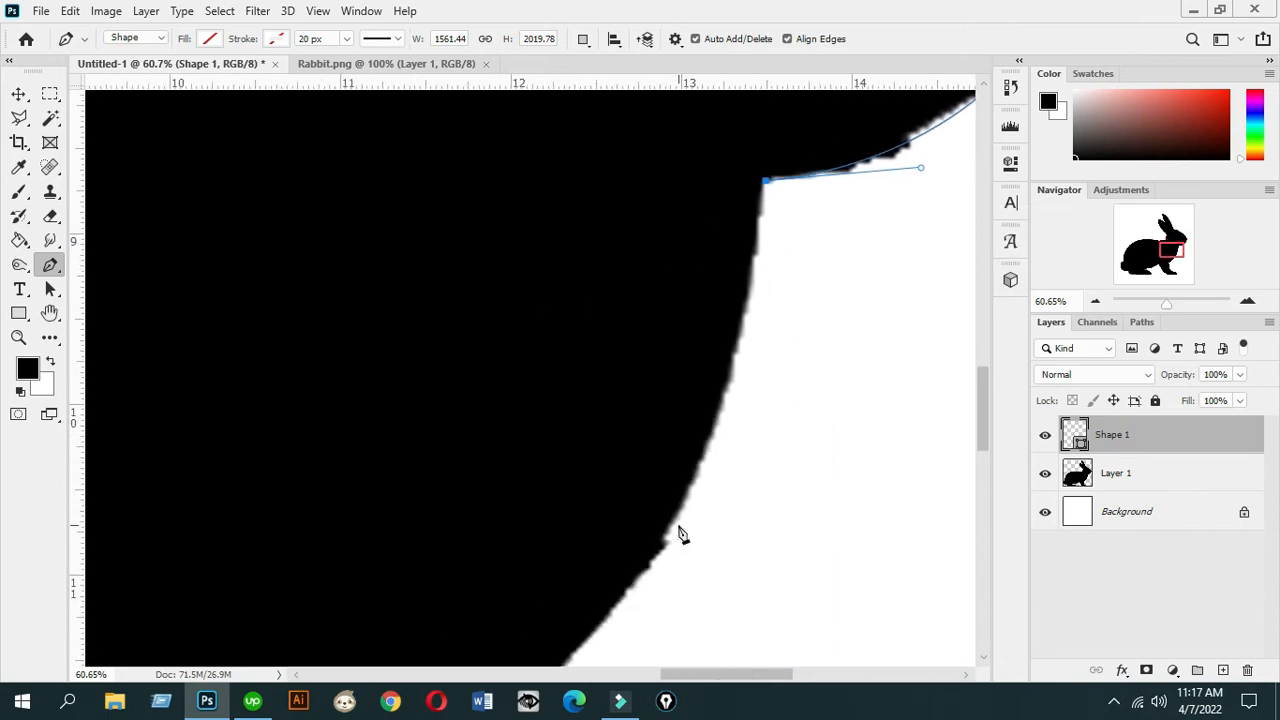
pyautogui.moveTo(703, 396); pyautogui.dragTo(670, 494)
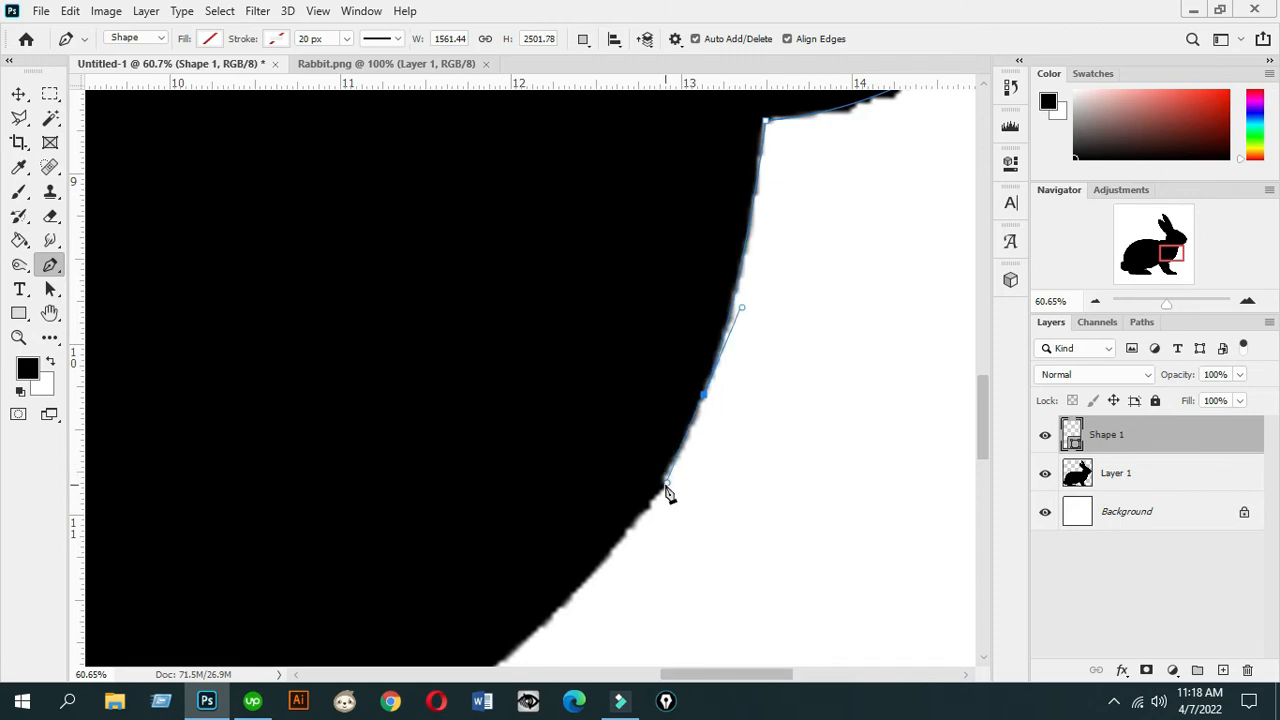
pyautogui.press('alt')
pyautogui.keyDown('alt'); pyautogui.click(704, 398); pyautogui.keyUp('alt')
pyautogui.scroll(-3, 706, 471)
pyautogui.moveTo(566, 511); pyautogui.dragTo(470, 598)
pyautogui.press('alt')
pyautogui.keyDown('alt'); pyautogui.click(566, 511); pyautogui.keyUp('alt')
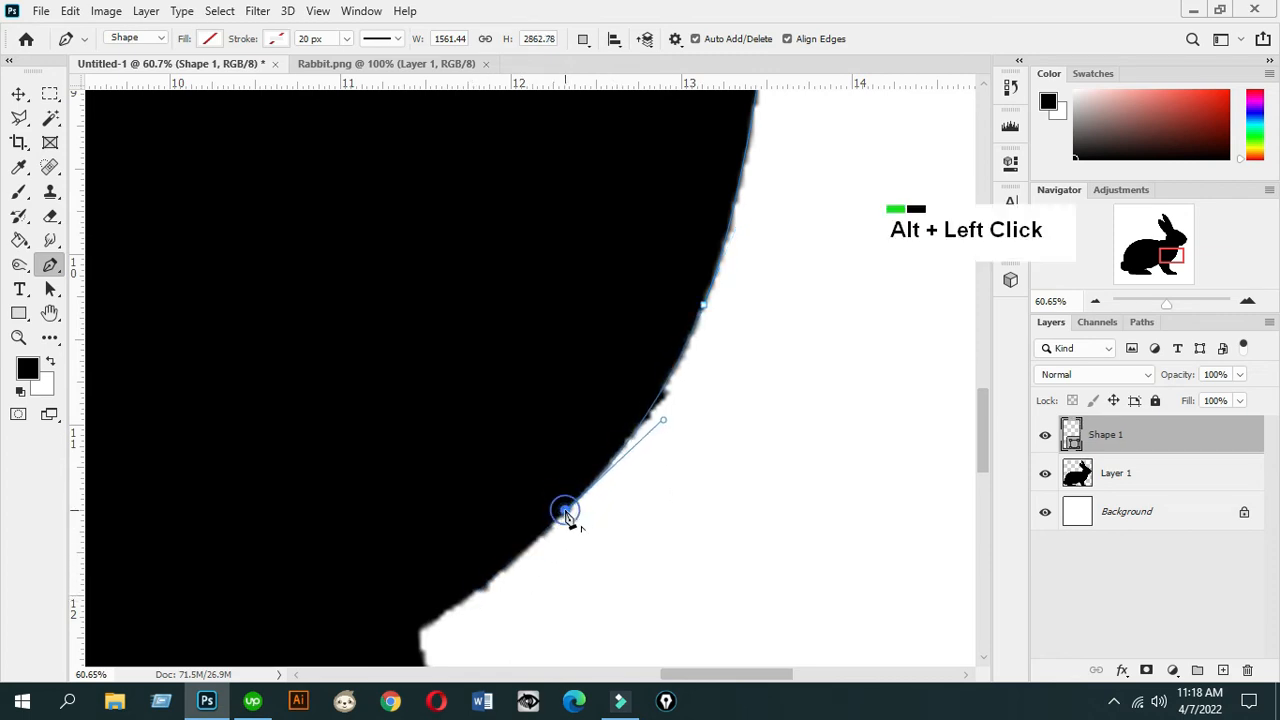
# Extend the path along the lower chest to the corner where the front leg begins, removing the outgoing handle
pyautogui.scroll(-3, 432, 525)
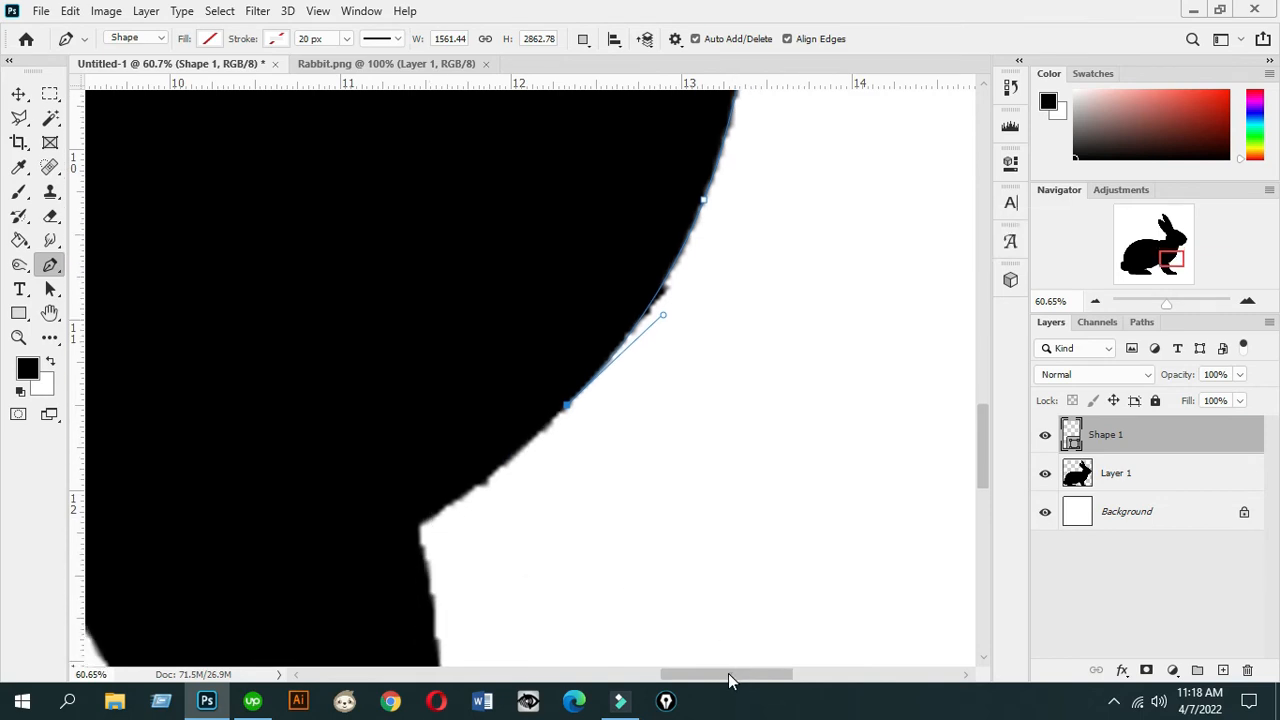
pyautogui.moveTo(733, 673); pyautogui.dragTo(712, 674)
pyautogui.scroll(-3, 557, 558)
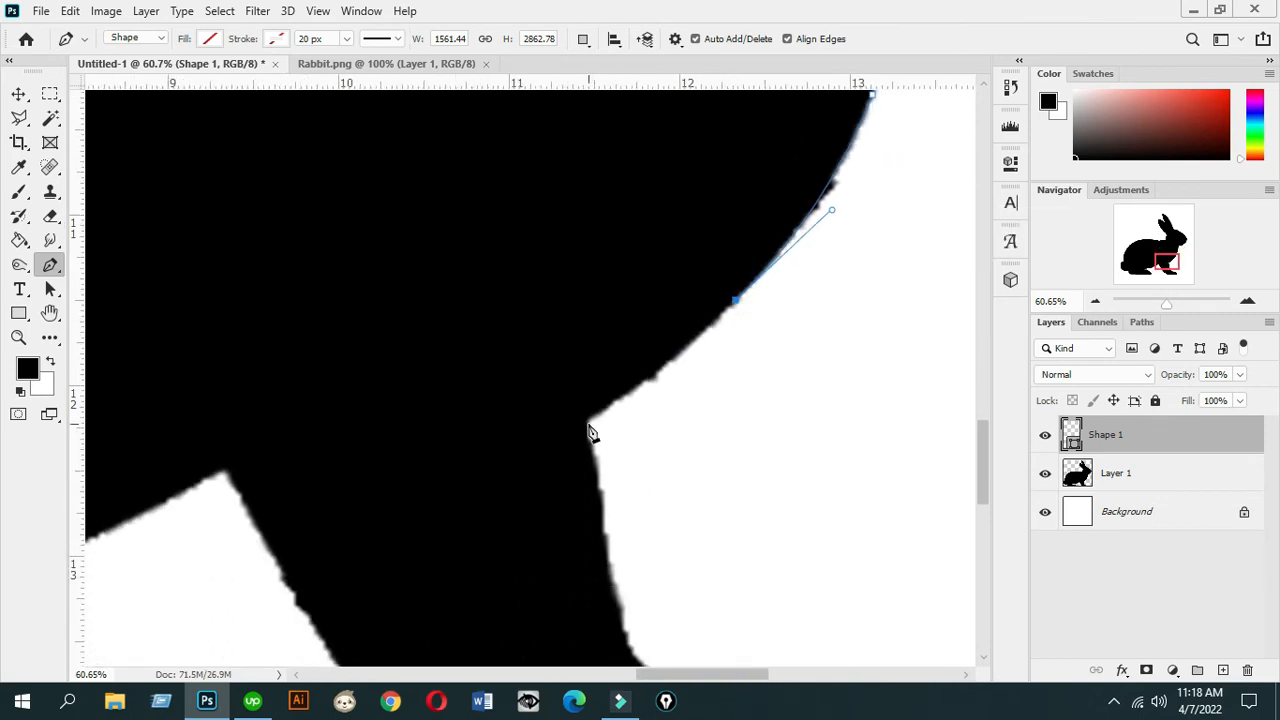
pyautogui.moveTo(589, 422); pyautogui.dragTo(532, 457)
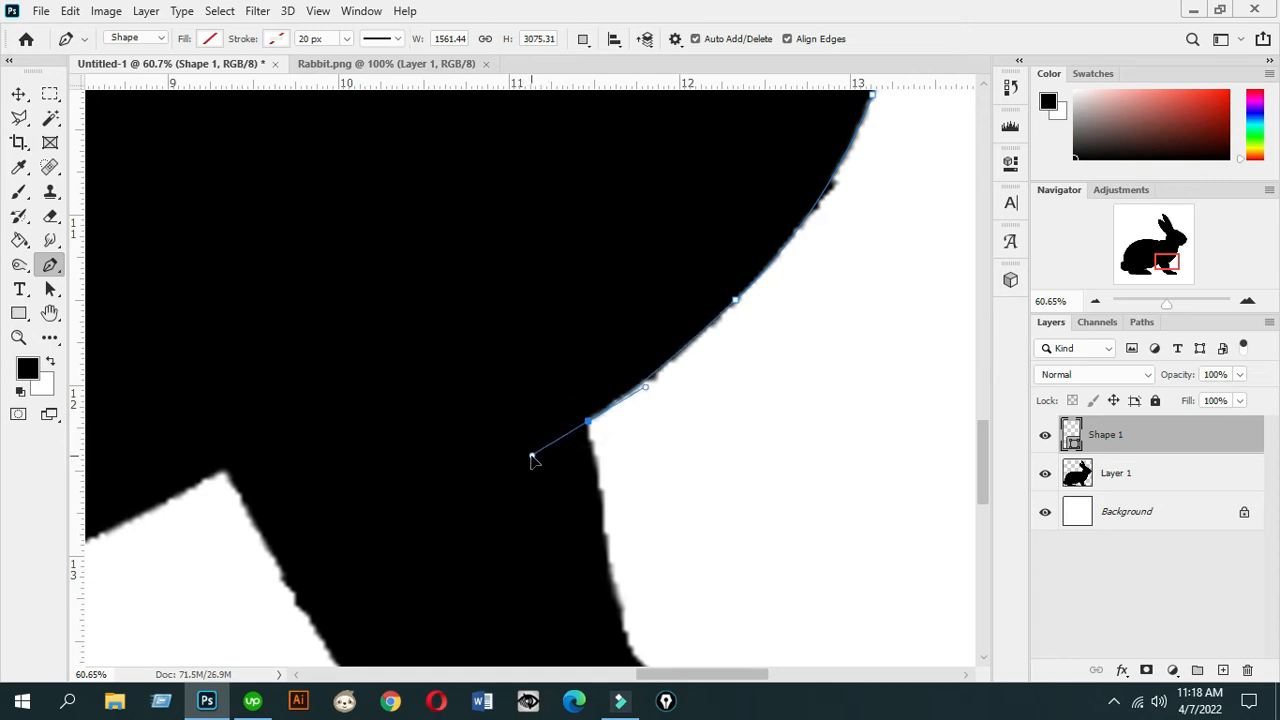
pyautogui.keyDown('alt'); pyautogui.click(589, 422); pyautogui.keyUp('alt')
# Trace the front leg's forward edge down to the ankle and onto the top of the foot, removing each outgoing handle
pyautogui.scroll(-2, 613, 461)
pyautogui.scroll(-3, 613, 461)
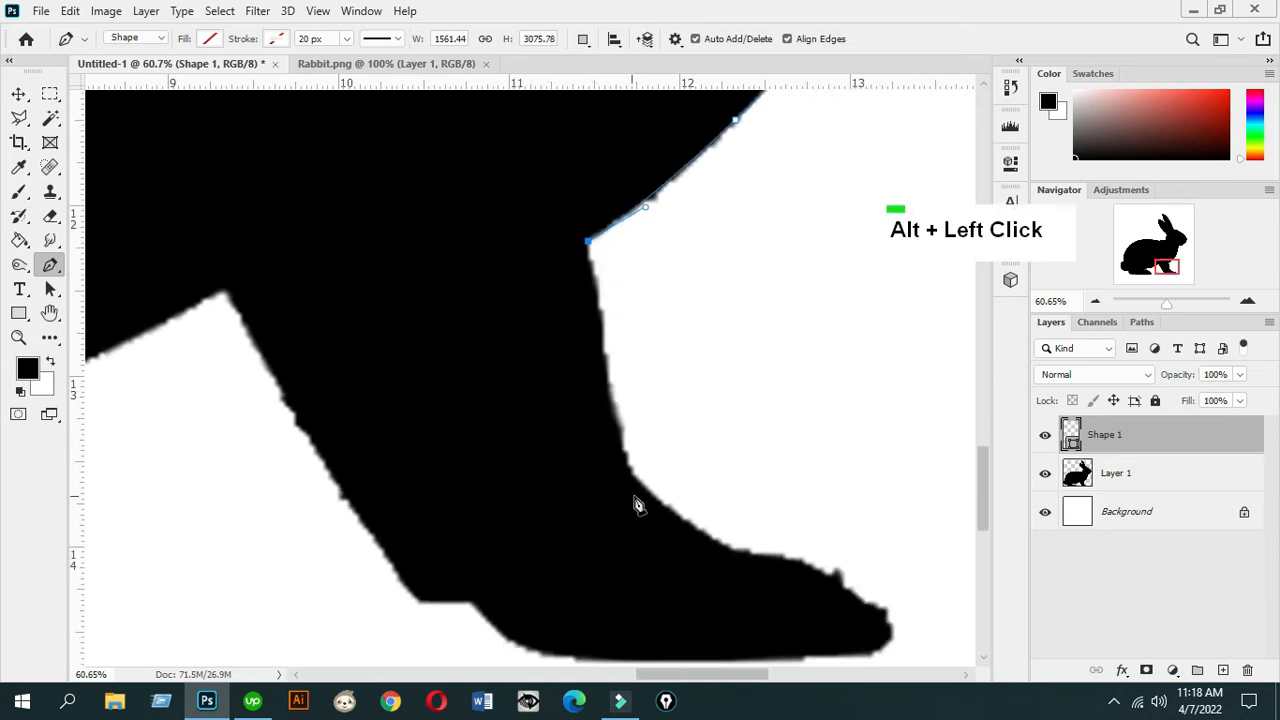
pyautogui.moveTo(629, 467); pyautogui.dragTo(655, 514)
pyautogui.keyDown('alt'); pyautogui.click(629, 467); pyautogui.keyUp('alt')
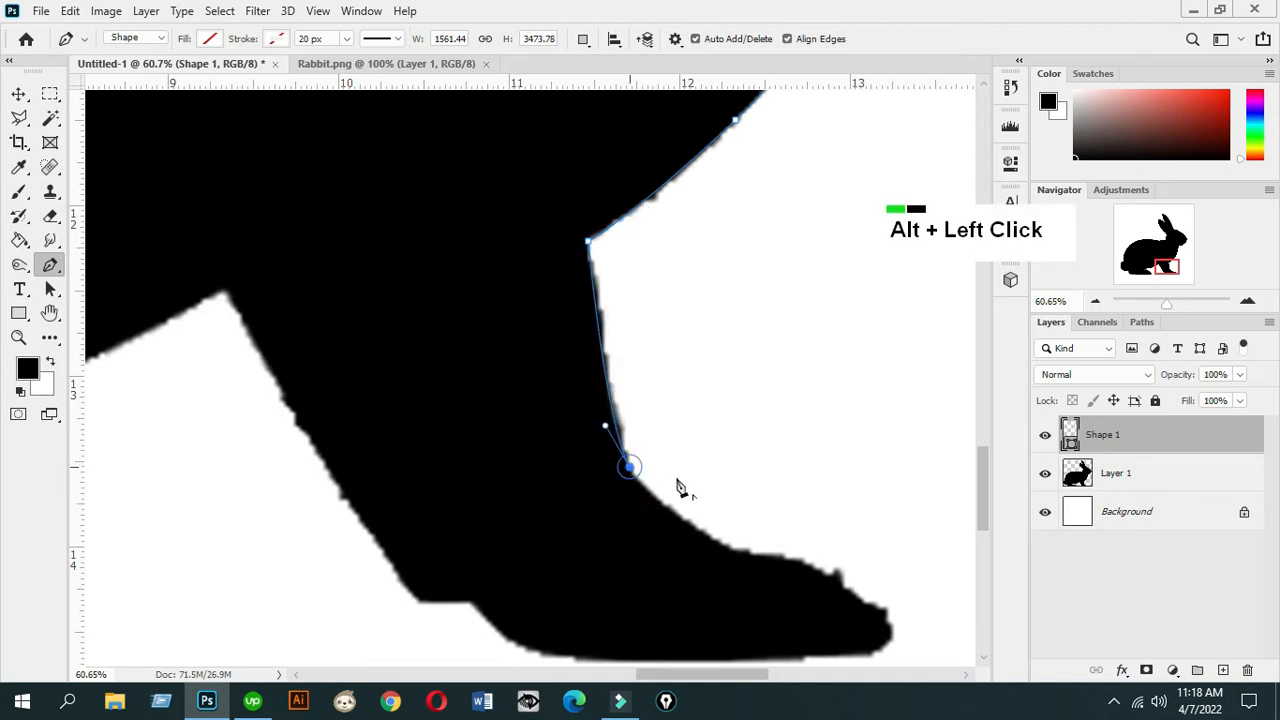
pyautogui.scroll(-1, 738, 525)
pyautogui.moveTo(744, 508); pyautogui.dragTo(815, 527)
pyautogui.keyDown('alt'); pyautogui.click(744, 508); pyautogui.keyUp('alt')
# Trace over the front foot's toes and around their tip to the sole, smoothing past the small bump and removing outgoing handles
pyautogui.scroll(-2, 805, 538)
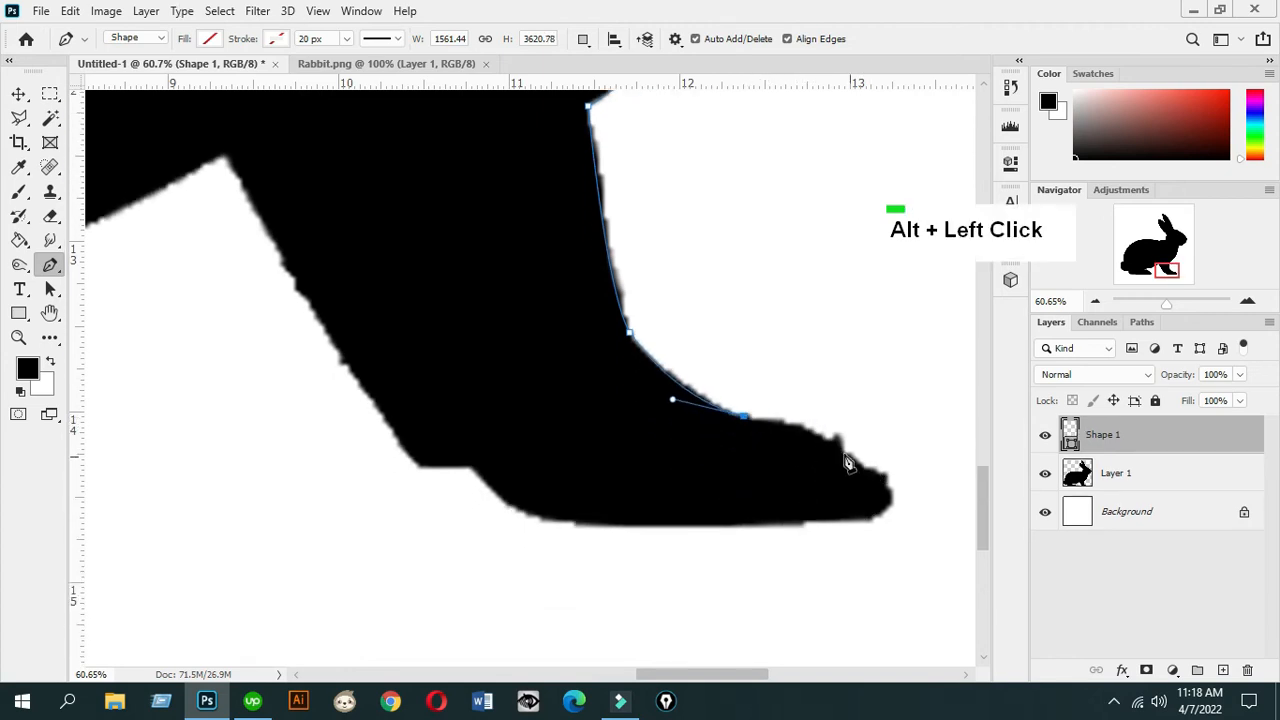
pyautogui.moveTo(830, 440); pyautogui.dragTo(858, 462)
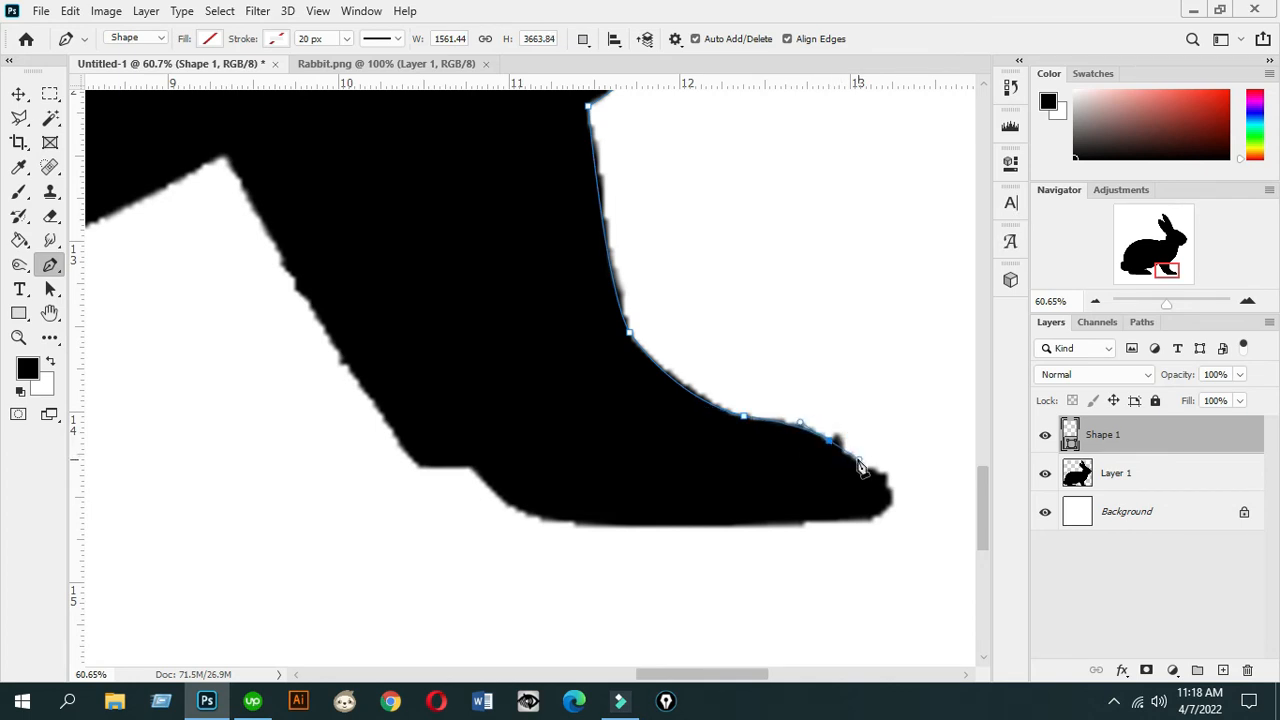
pyautogui.press('alt')
pyautogui.keyDown('alt'); pyautogui.click(831, 446); pyautogui.keyUp('alt')
pyautogui.click(881, 475)
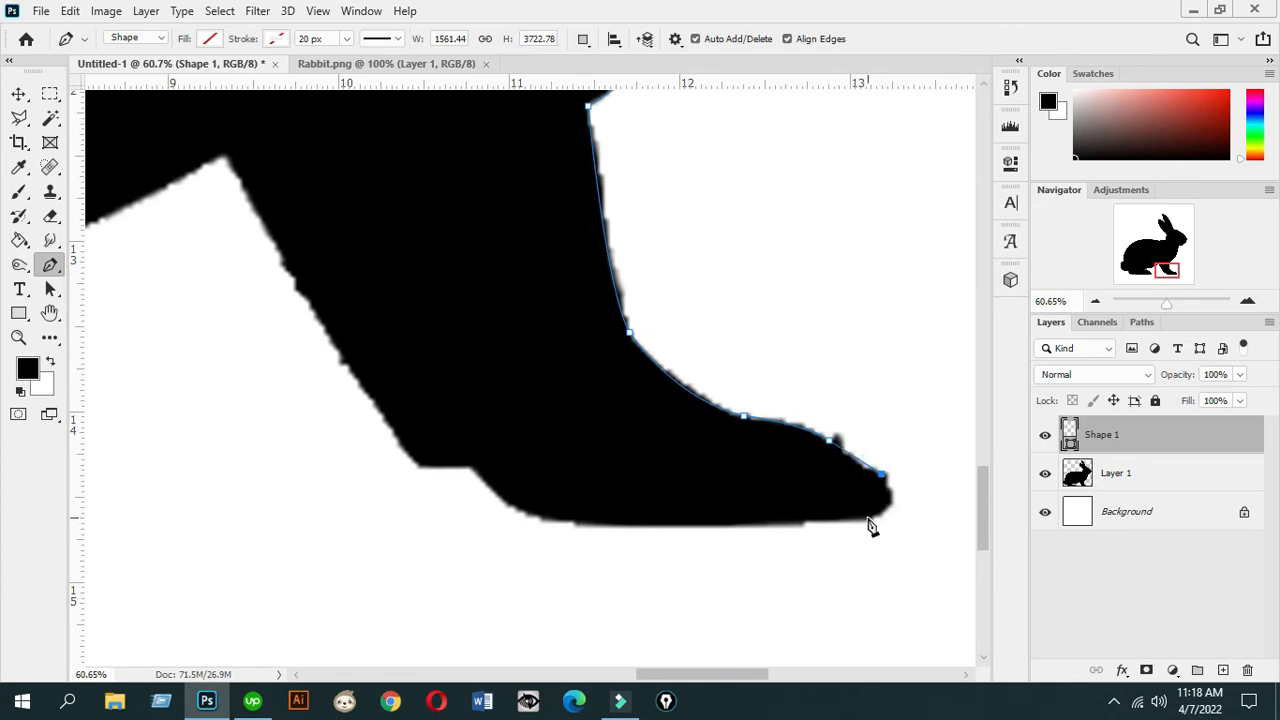
pyautogui.moveTo(867, 520); pyautogui.dragTo(828, 523)
pyautogui.press('alt')
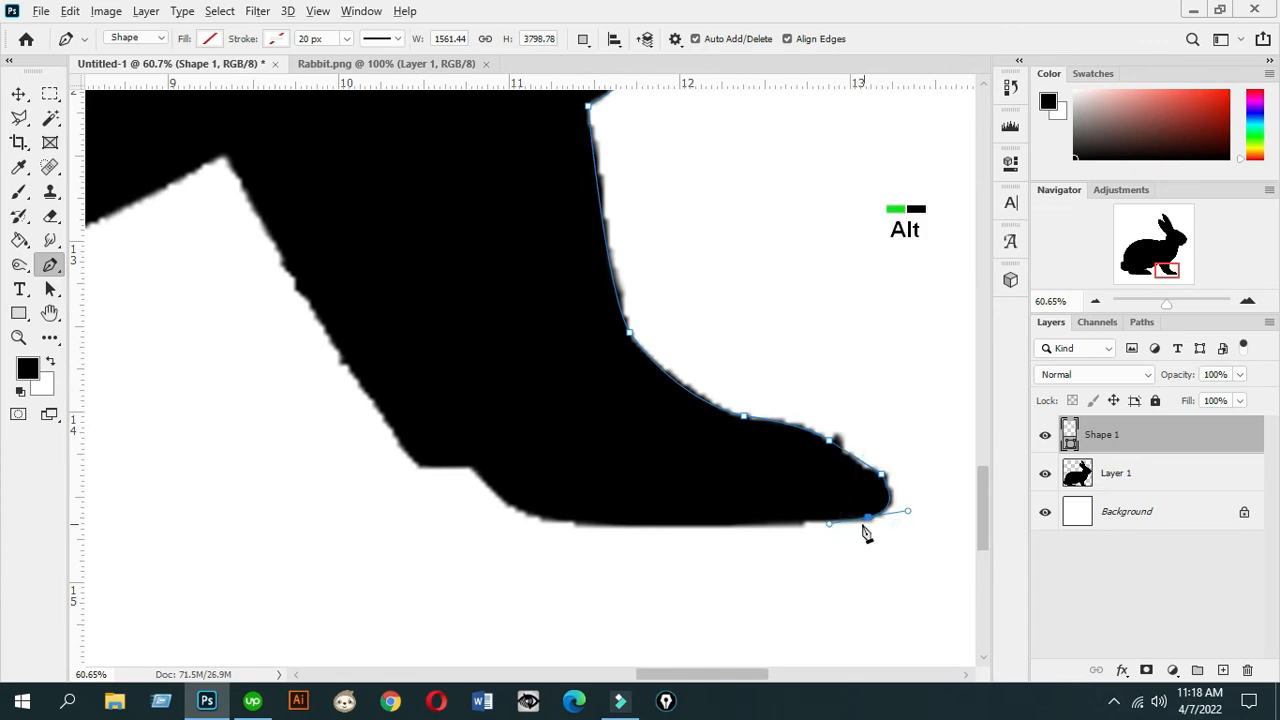
pyautogui.keyDown('alt'); pyautogui.click(869, 518); pyautogui.keyUp('alt')
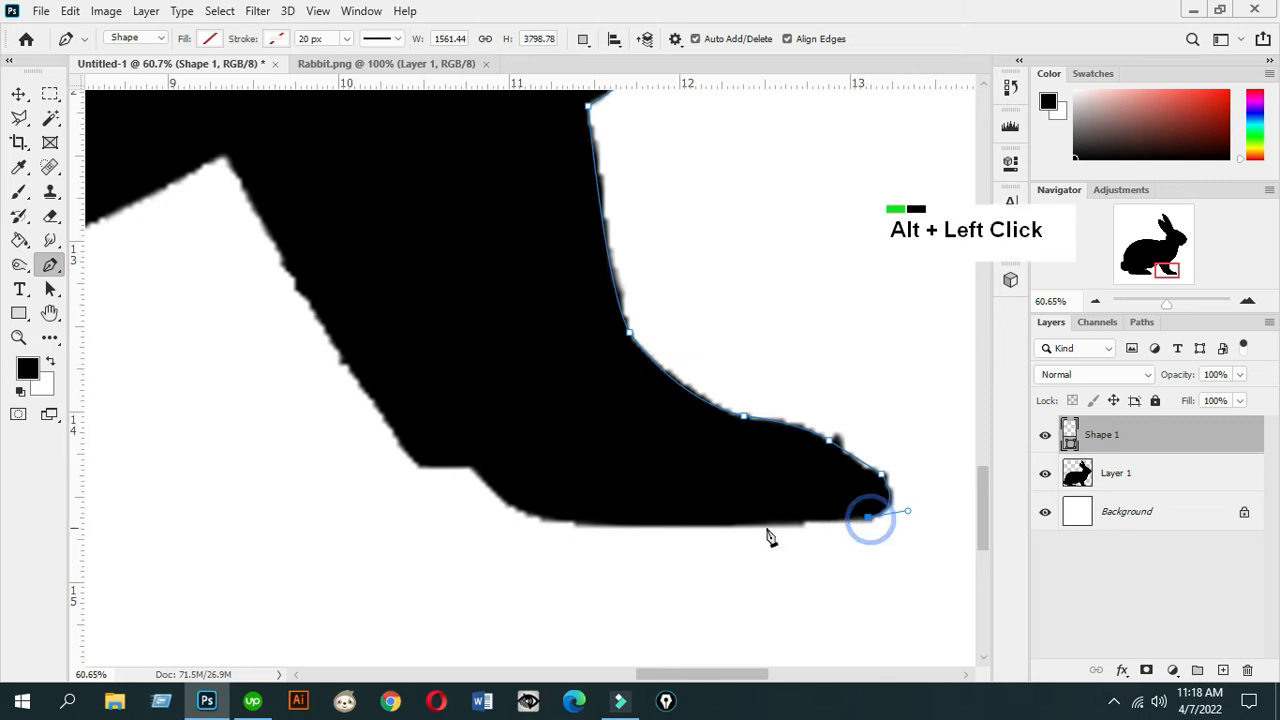
# Trace the front foot's sole and heel, and continue up the leg's rear edge to the belly corner, removing outgoing handles
pyautogui.click(567, 525)
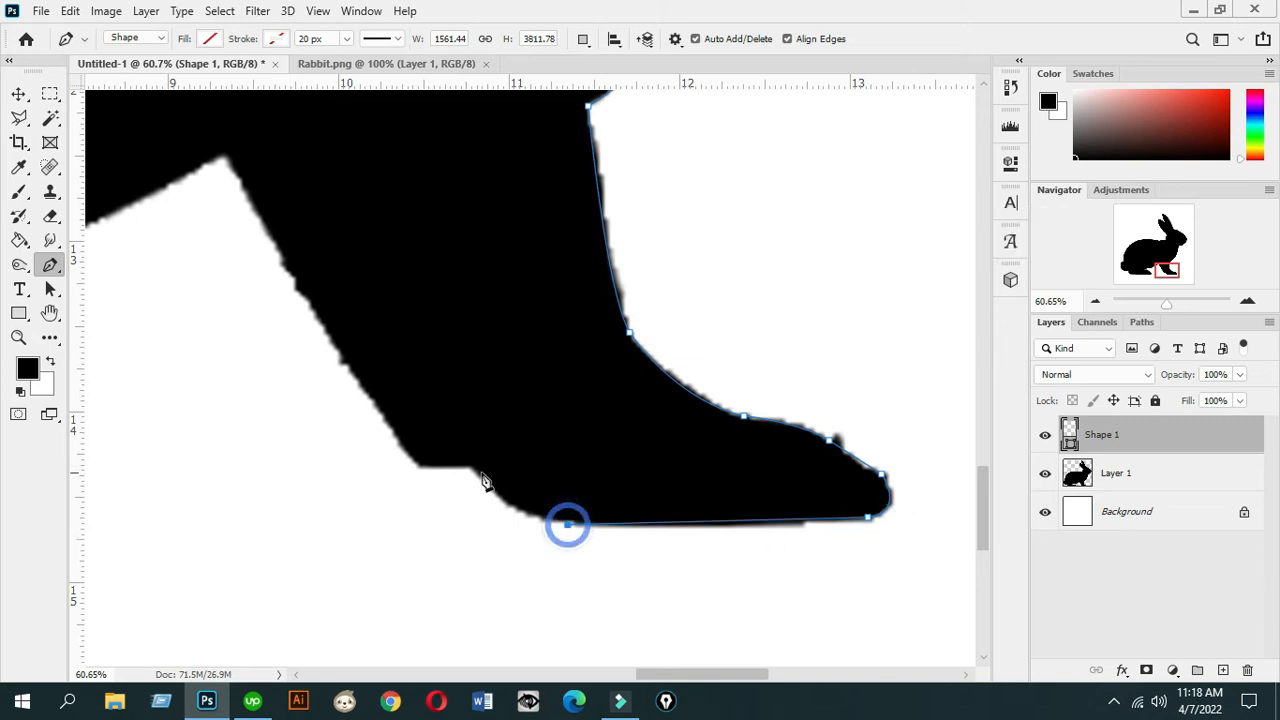
pyautogui.moveTo(473, 469); pyautogui.dragTo(448, 420)
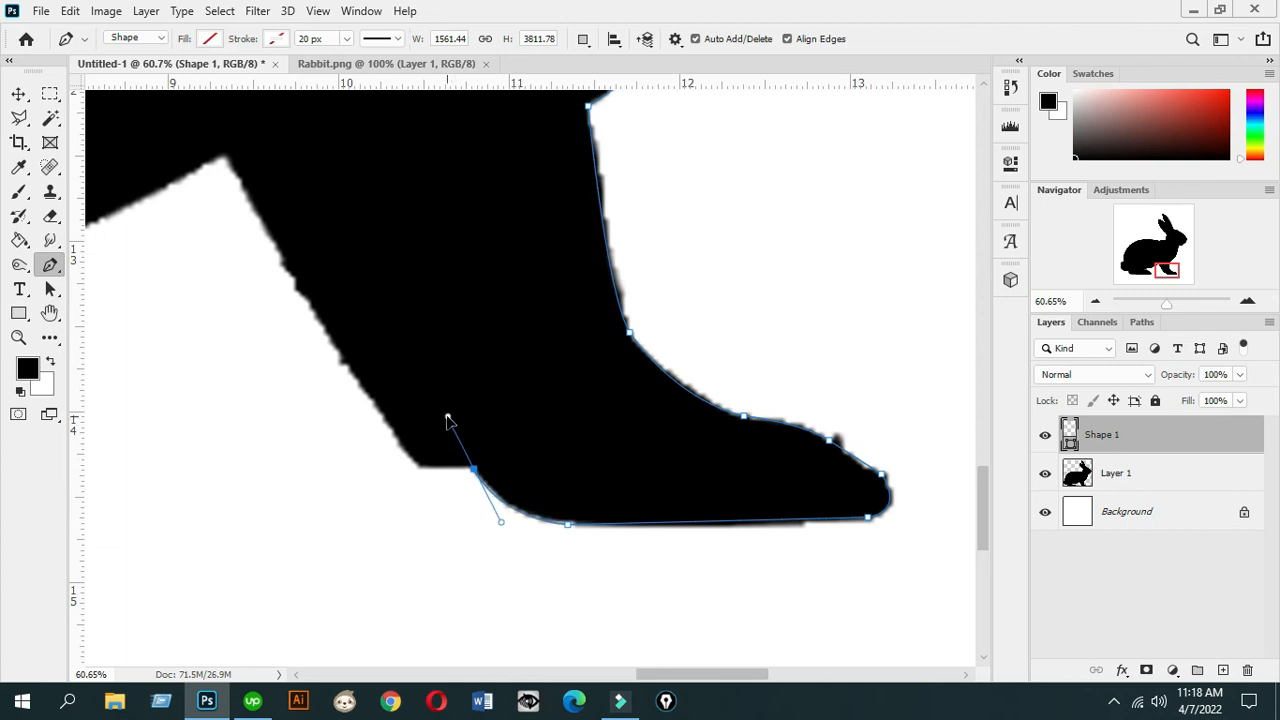
pyautogui.keyDown('alt'); pyautogui.click(473, 469); pyautogui.keyUp('alt')
pyautogui.click(420, 467)
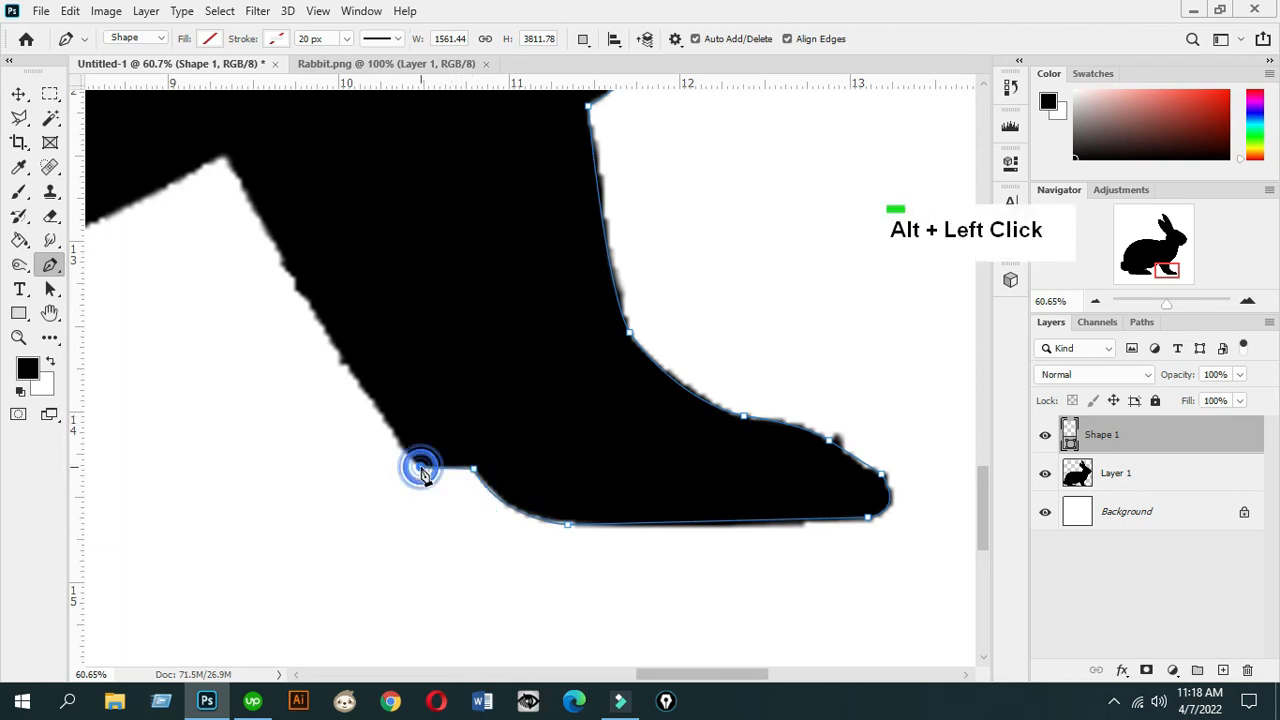
pyautogui.moveTo(226, 160); pyautogui.dragTo(215, 121)
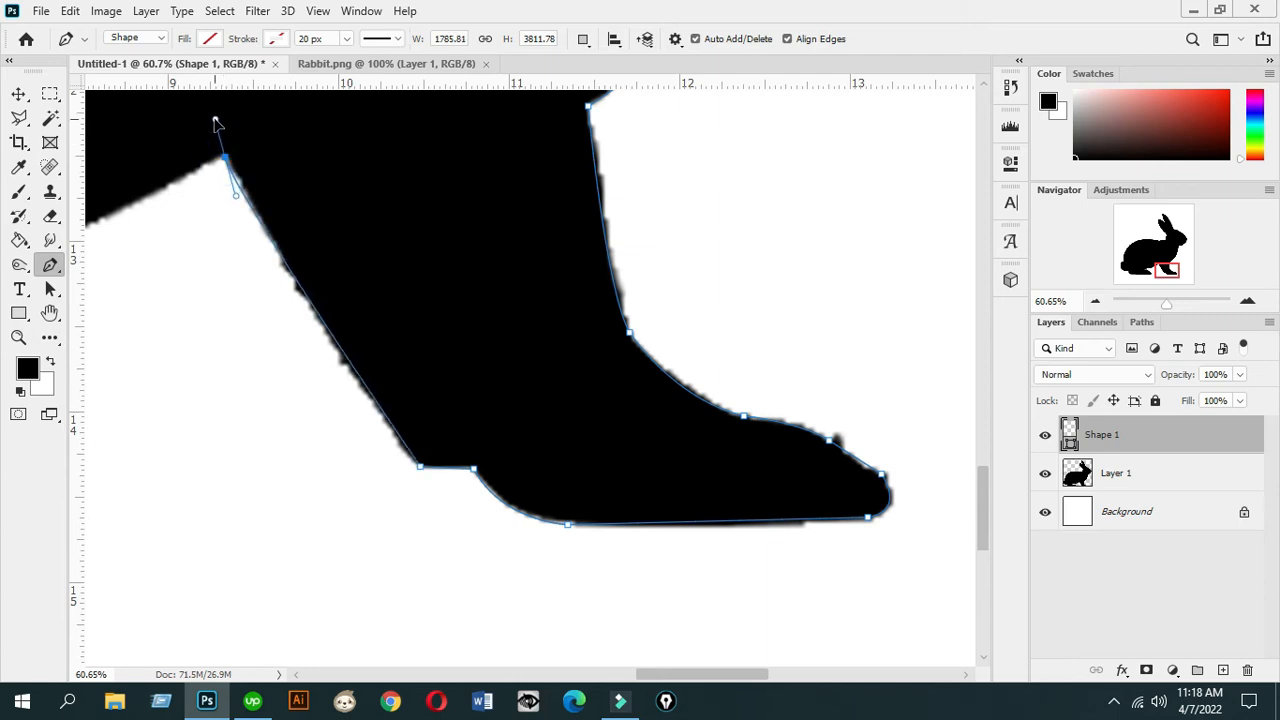
pyautogui.keyDown('alt'); pyautogui.click(224, 157); pyautogui.keyUp('alt')
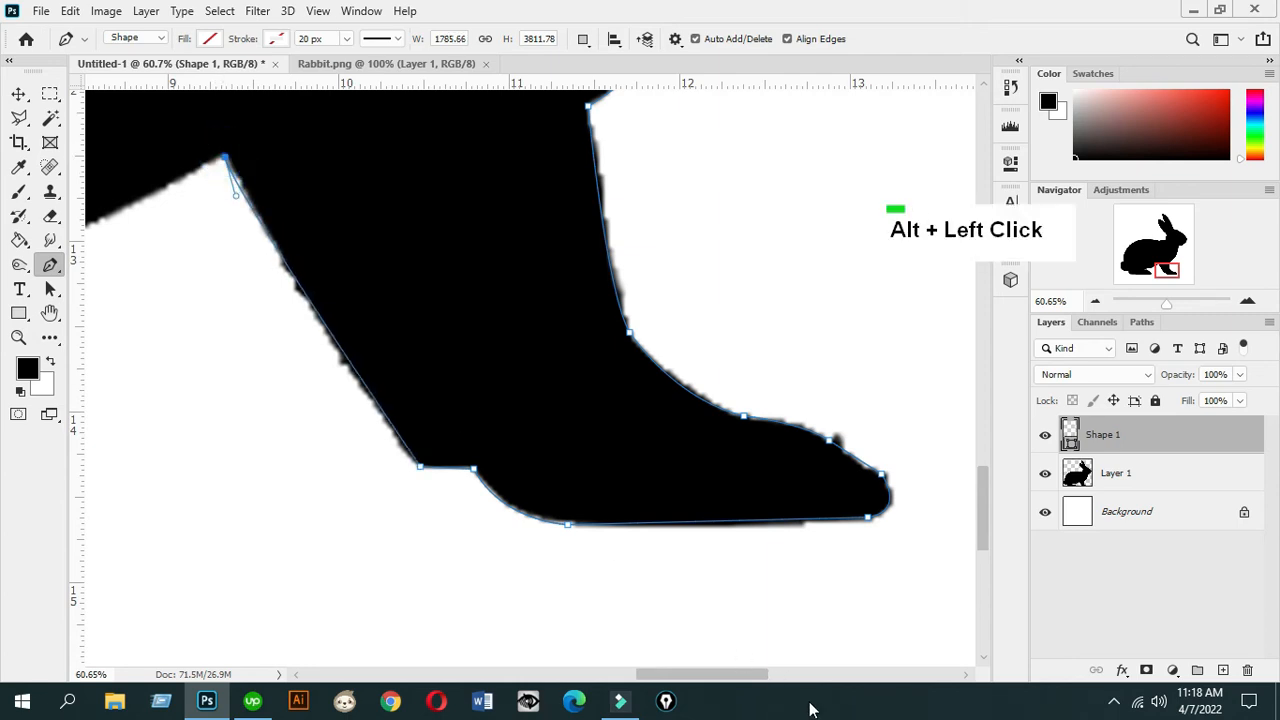
# Trace the belly with a curve, remove its outgoing handle, and add a straight segment into the notch above the hind foot
pyautogui.moveTo(750, 678); pyautogui.dragTo(698, 678)
pyautogui.click(1157, 304)
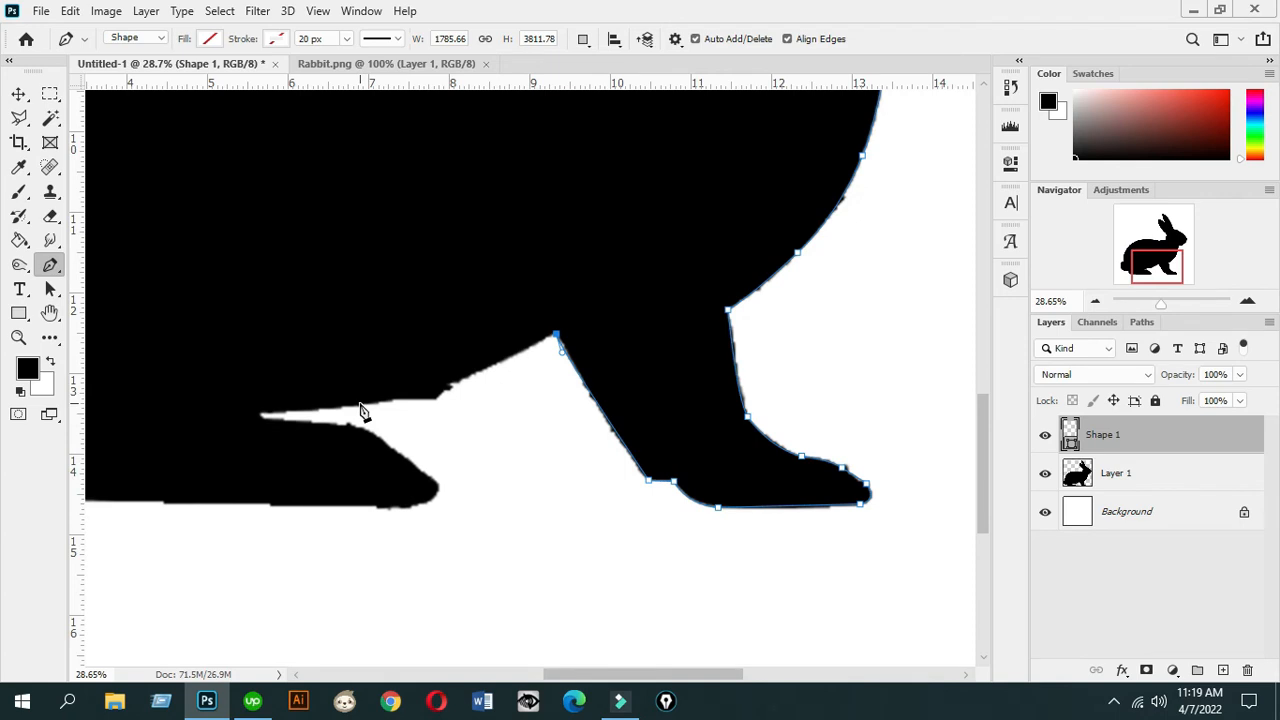
pyautogui.moveTo(361, 405); pyautogui.dragTo(253, 427)
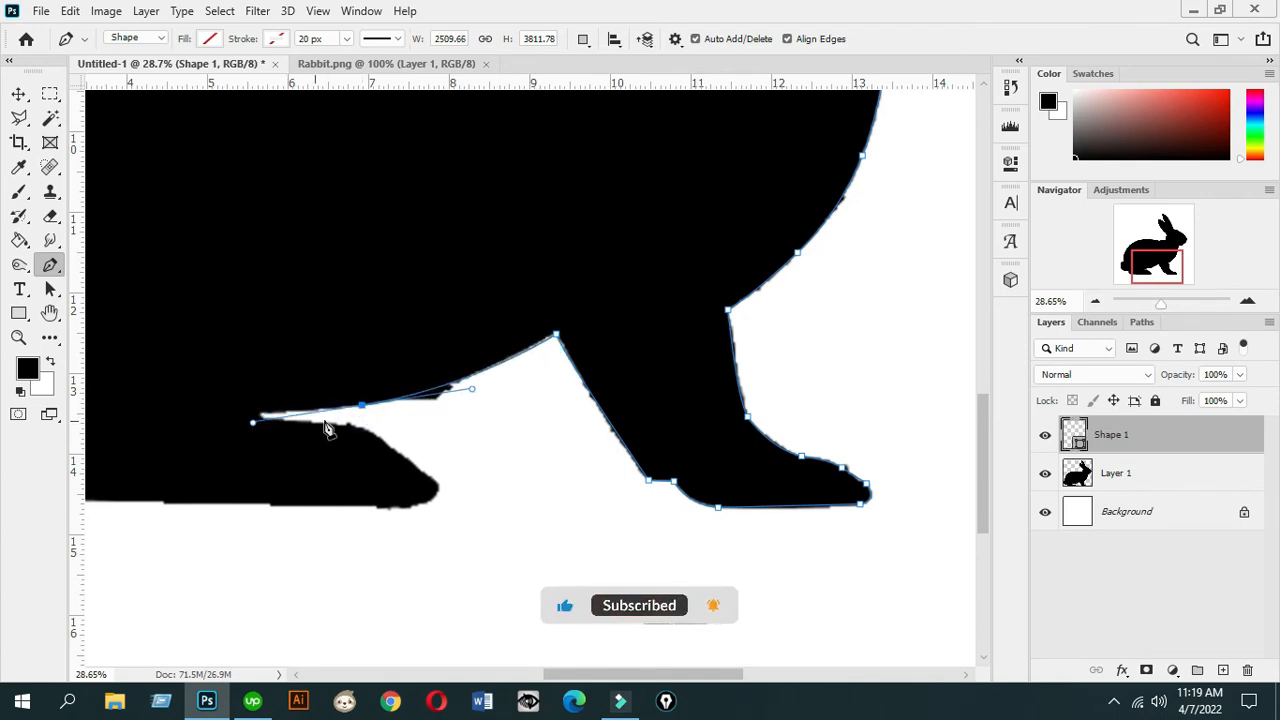
pyautogui.keyDown('alt'); pyautogui.click(360, 406); pyautogui.keyUp('alt')
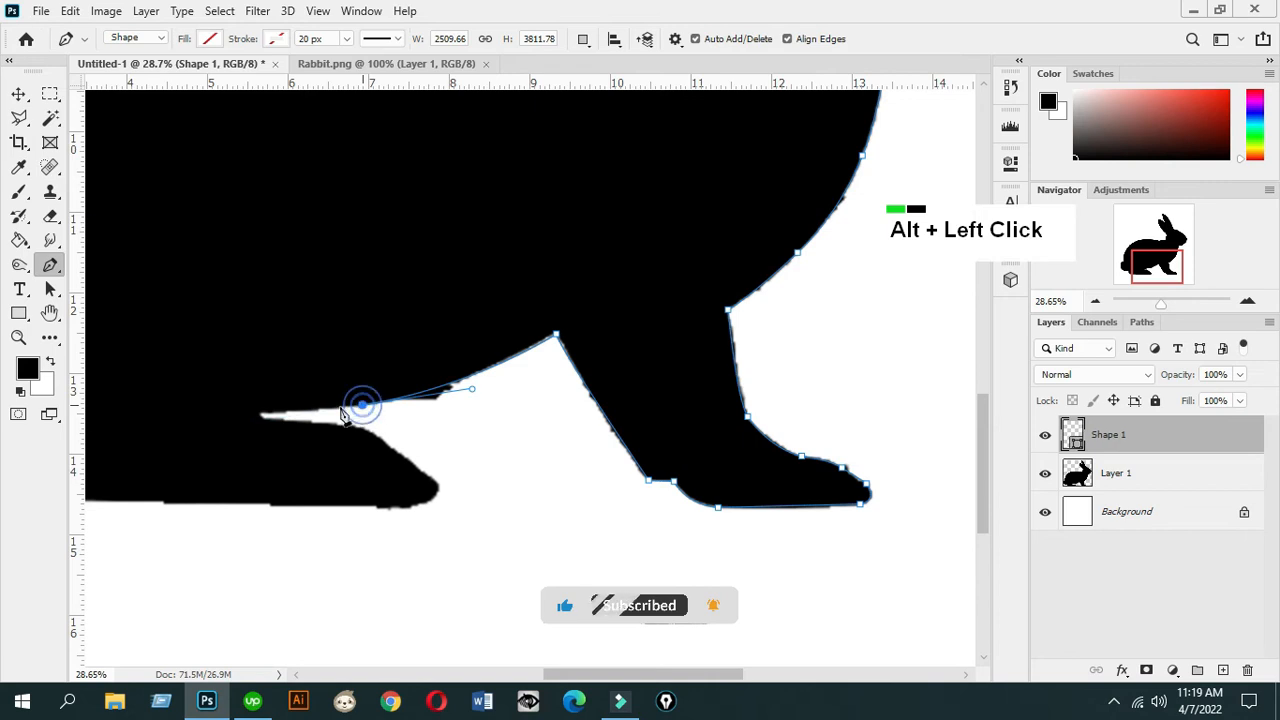
pyautogui.click(260, 417)
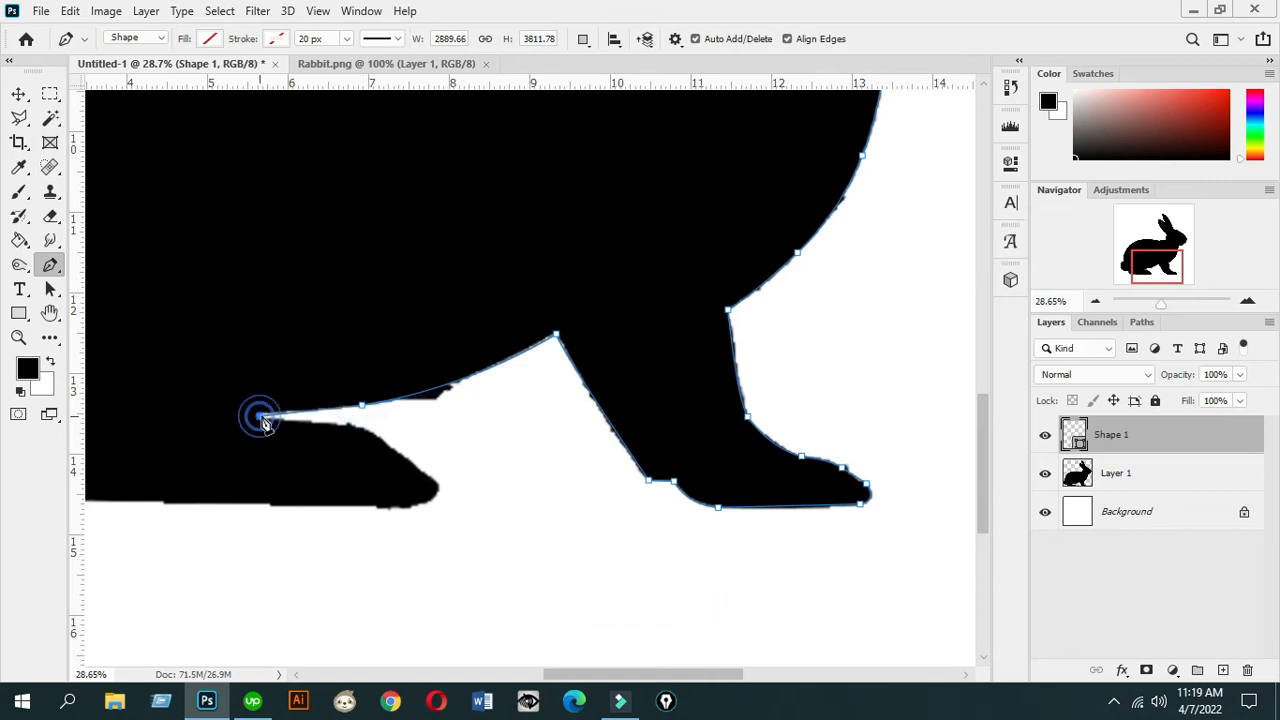
# Trace the hind foot's upper edge and curve around its toe tip to the sole, removing the outgoing handles
pyautogui.click(335, 425)
pyautogui.click(383, 440)
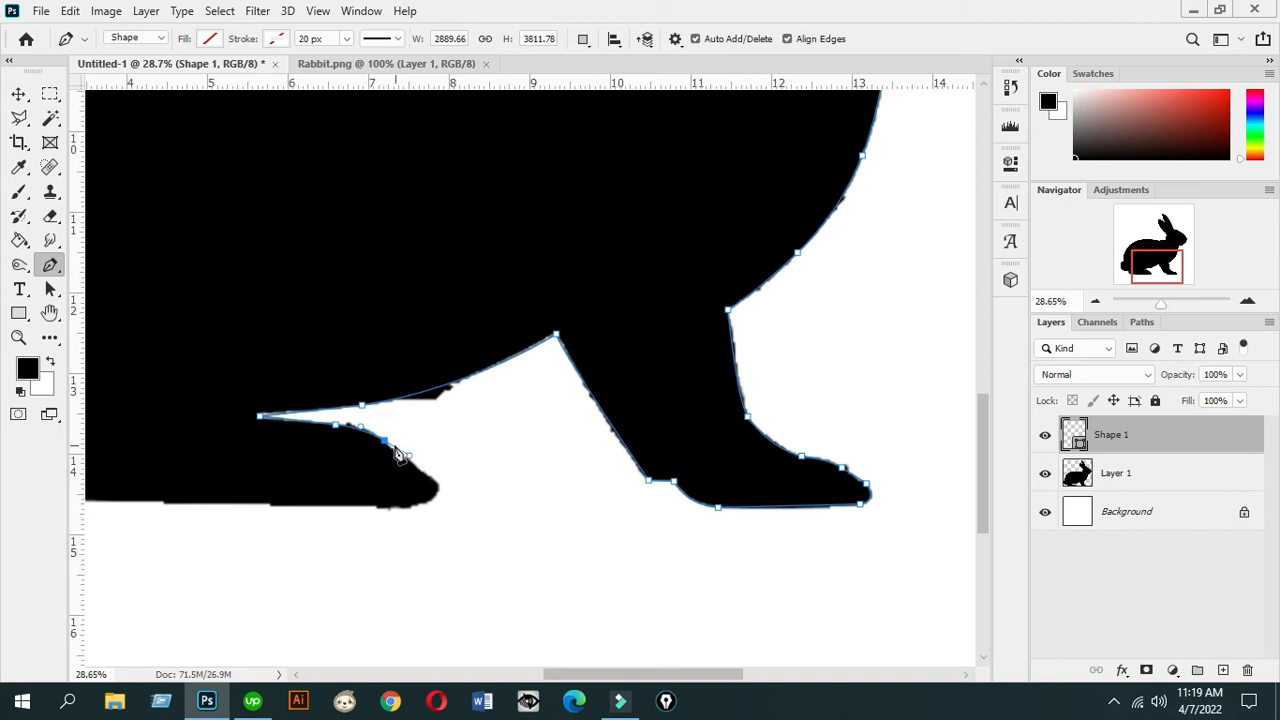
pyautogui.keyDown('alt'); pyautogui.click(383, 441); pyautogui.keyUp('alt')
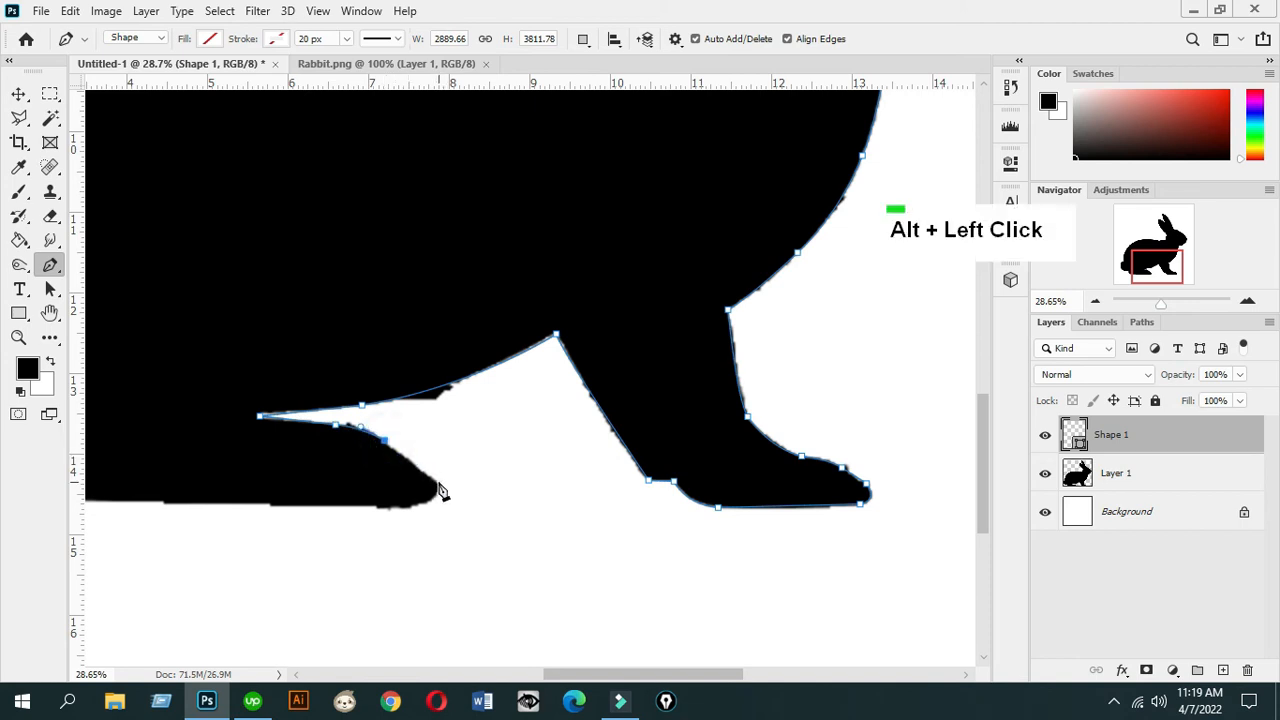
pyautogui.click(432, 478)
pyautogui.moveTo(424, 501); pyautogui.dragTo(397, 509)
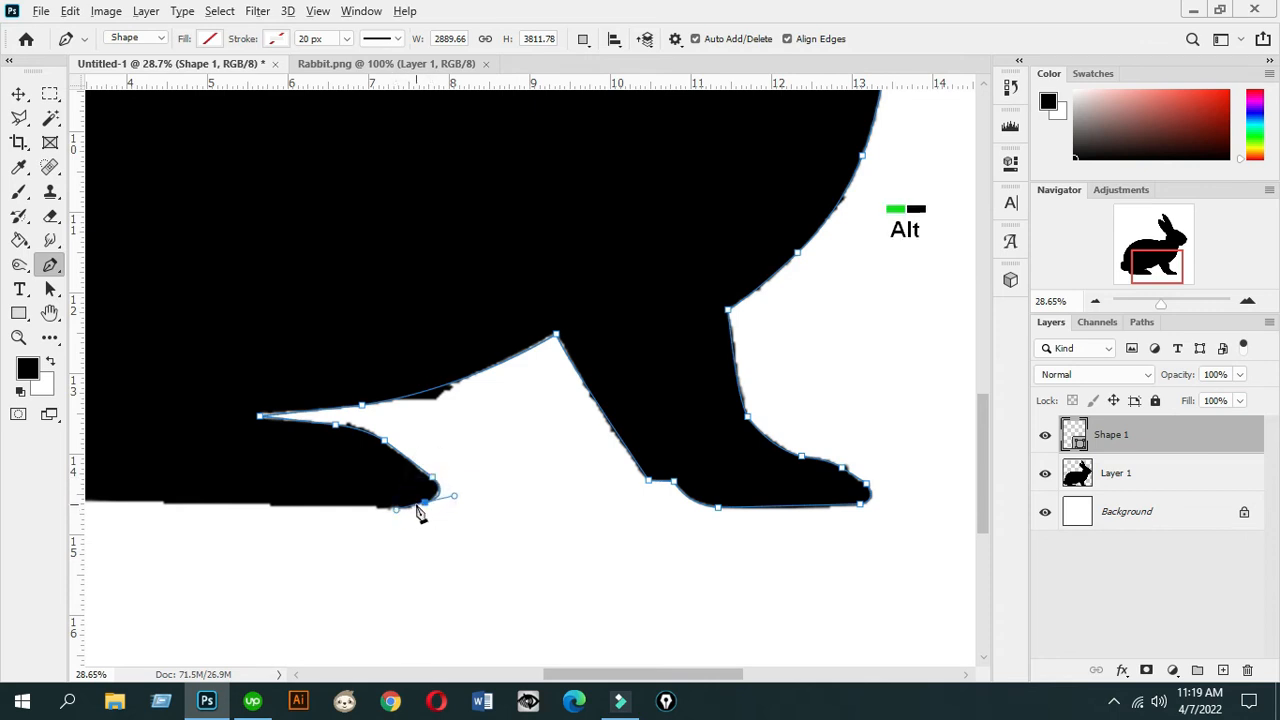
pyautogui.keyDown('alt'); pyautogui.click(424, 502); pyautogui.keyUp('alt')
# Trace the hind foot's flat sole with straight segments back to the heel
pyautogui.click(361, 506)
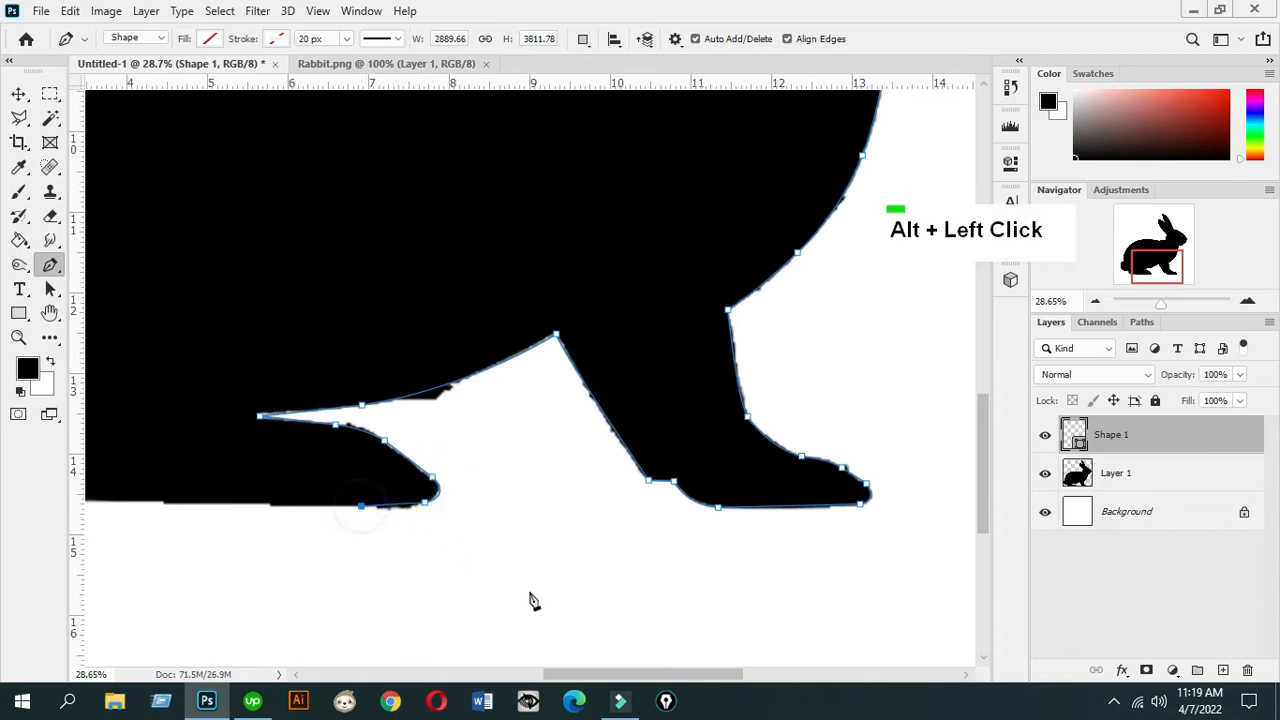
pyautogui.moveTo(651, 674); pyautogui.dragTo(576, 674)
pyautogui.click(407, 499)
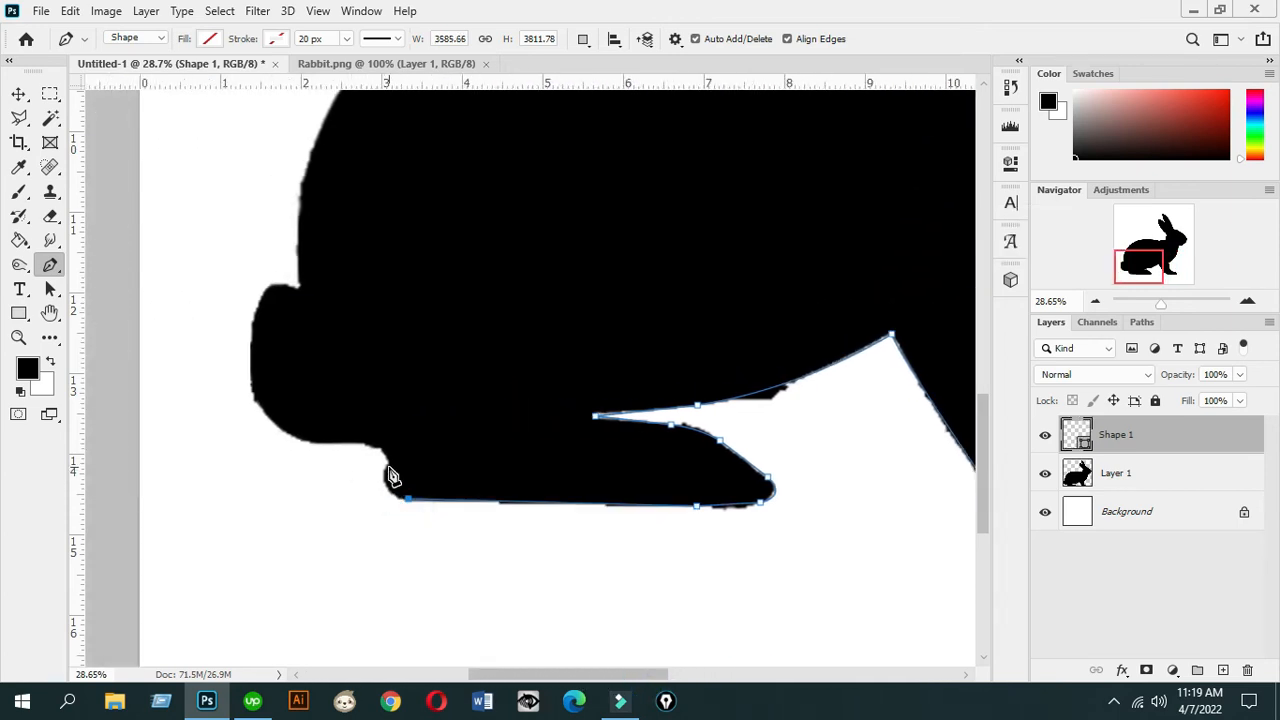
# Give the path a red stroke and switch Layer 1 off and on to check the traced outline
pyautogui.moveTo(1158, 303); pyautogui.dragTo(1155, 305)
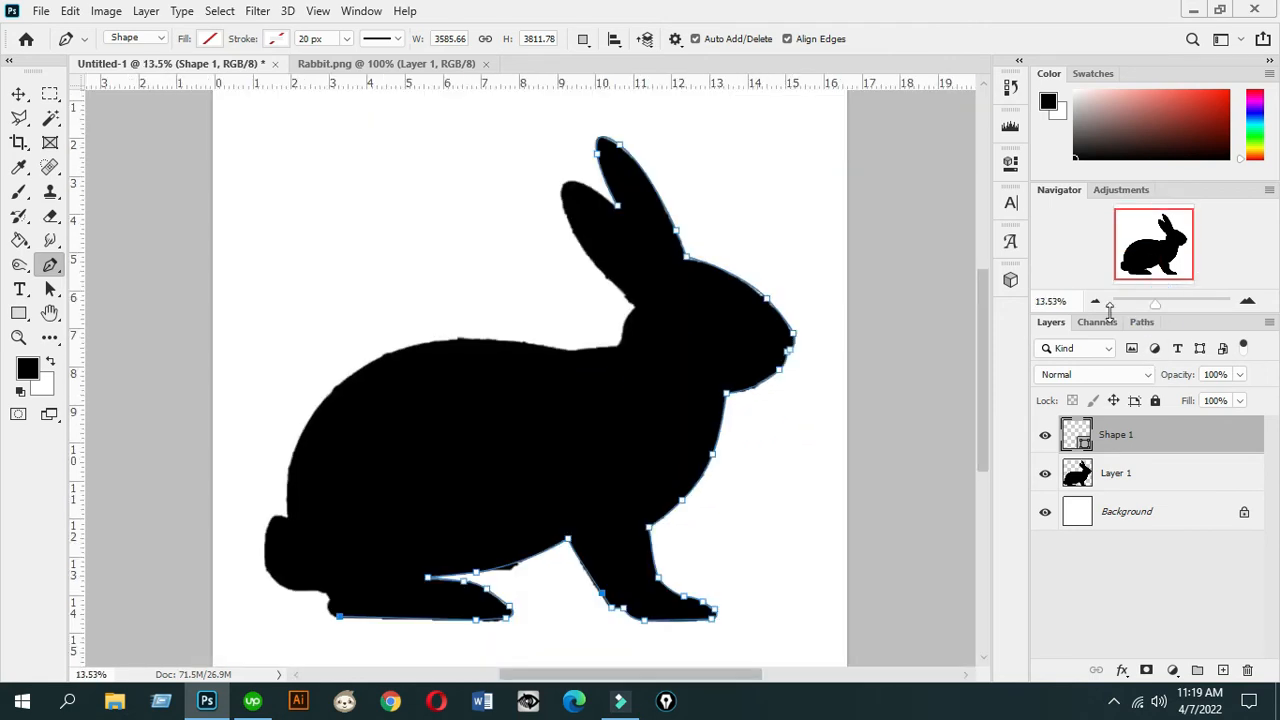
pyautogui.click(279, 39)
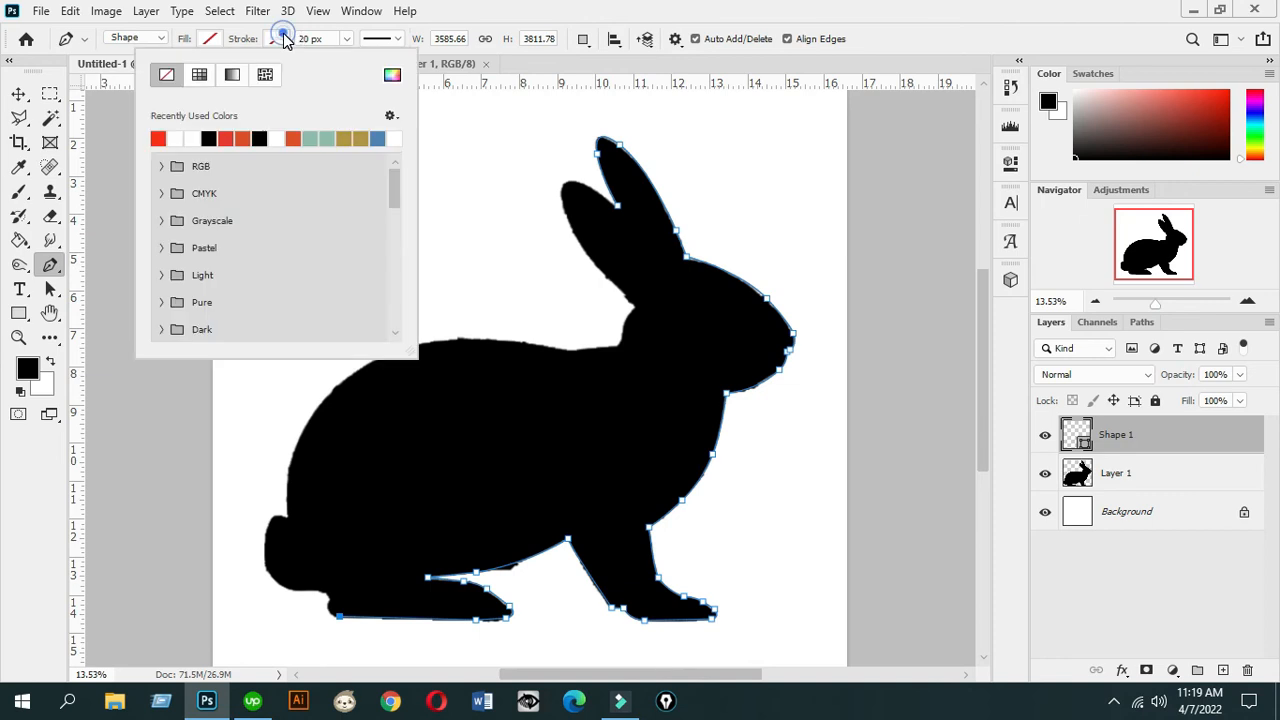
pyautogui.click(158, 138)
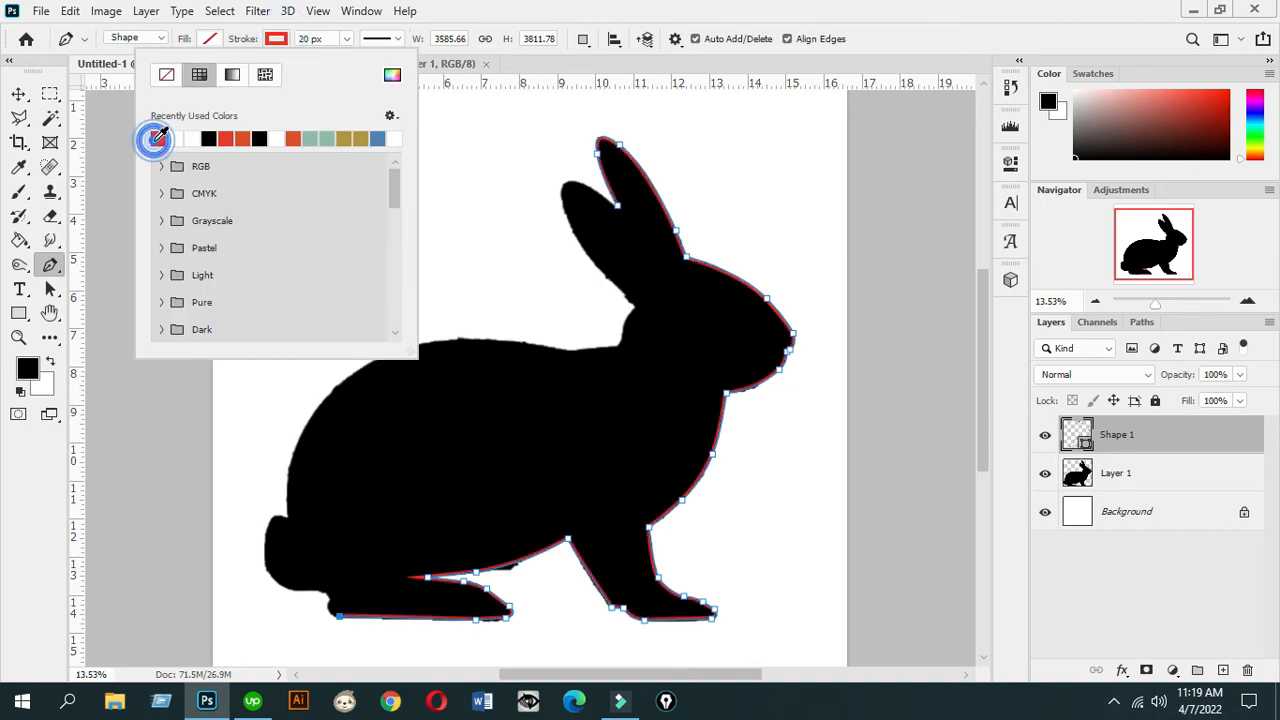
pyautogui.click(316, 40)
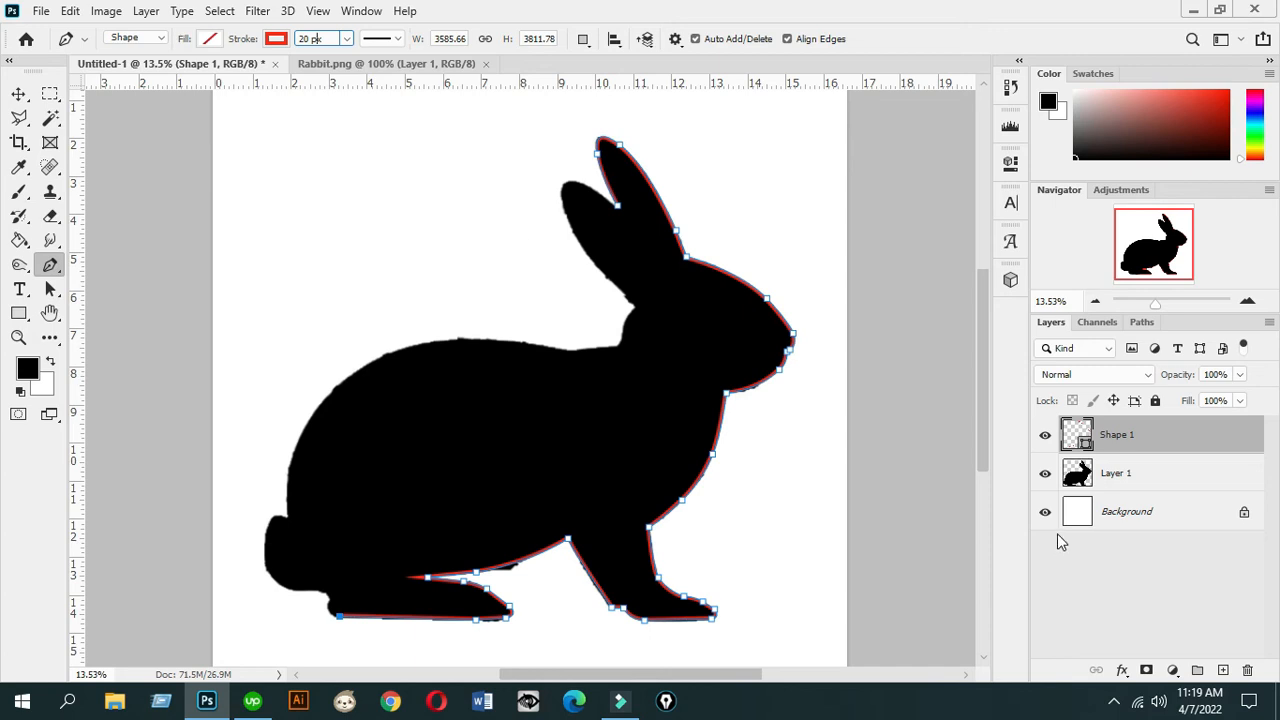
pyautogui.click(1046, 477)
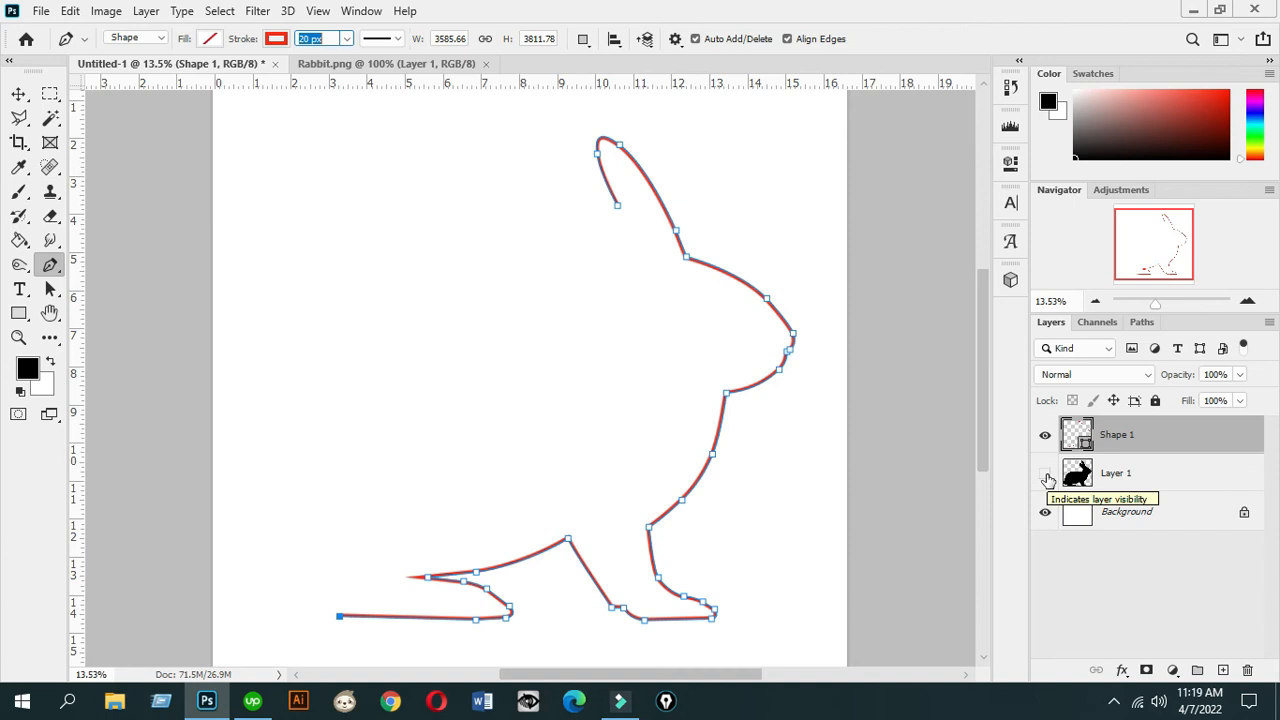
pyautogui.click(1046, 478)
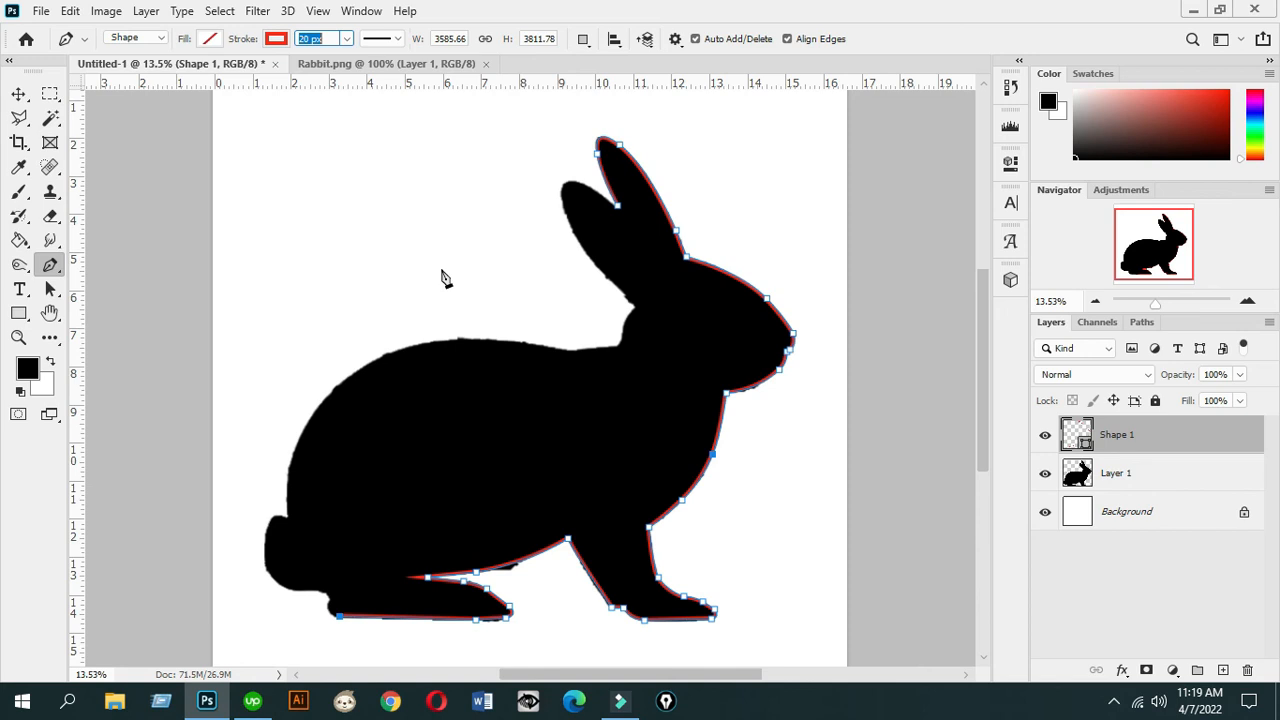
# Set the path's stroke back to no color and return to the Pen tool
pyautogui.click(274, 41)
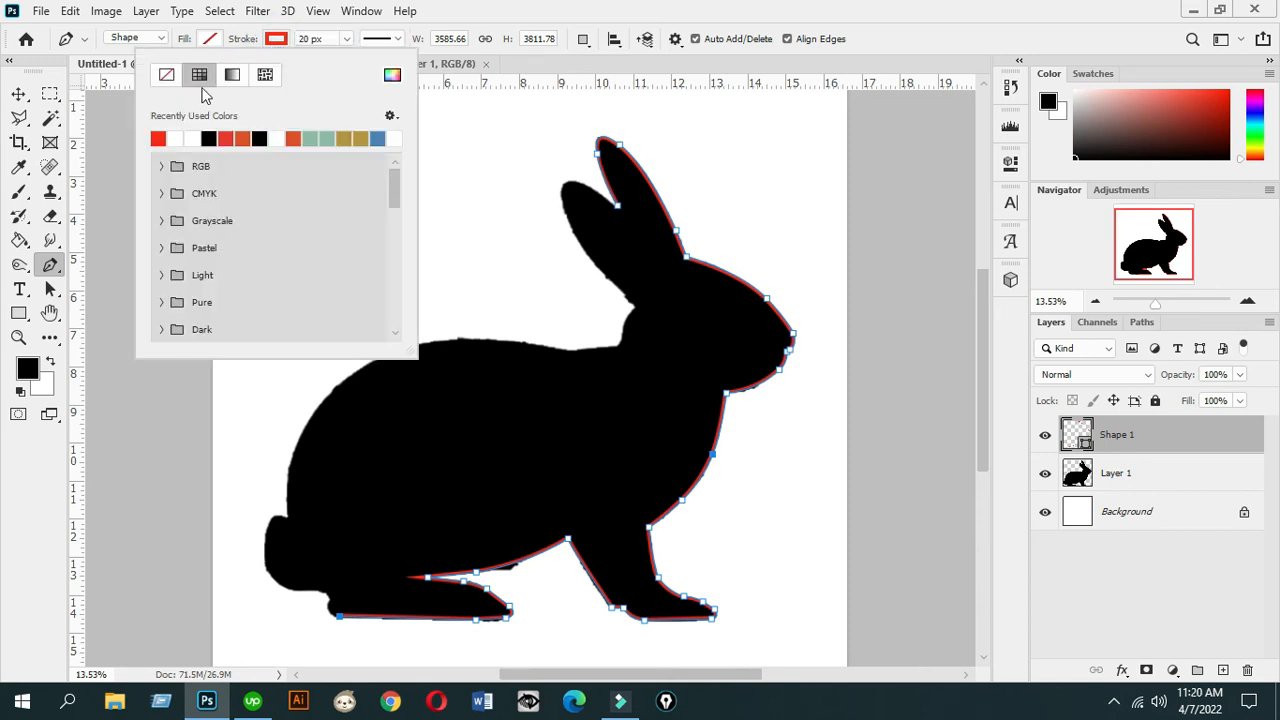
pyautogui.click(171, 78)
pyautogui.click(50, 264)
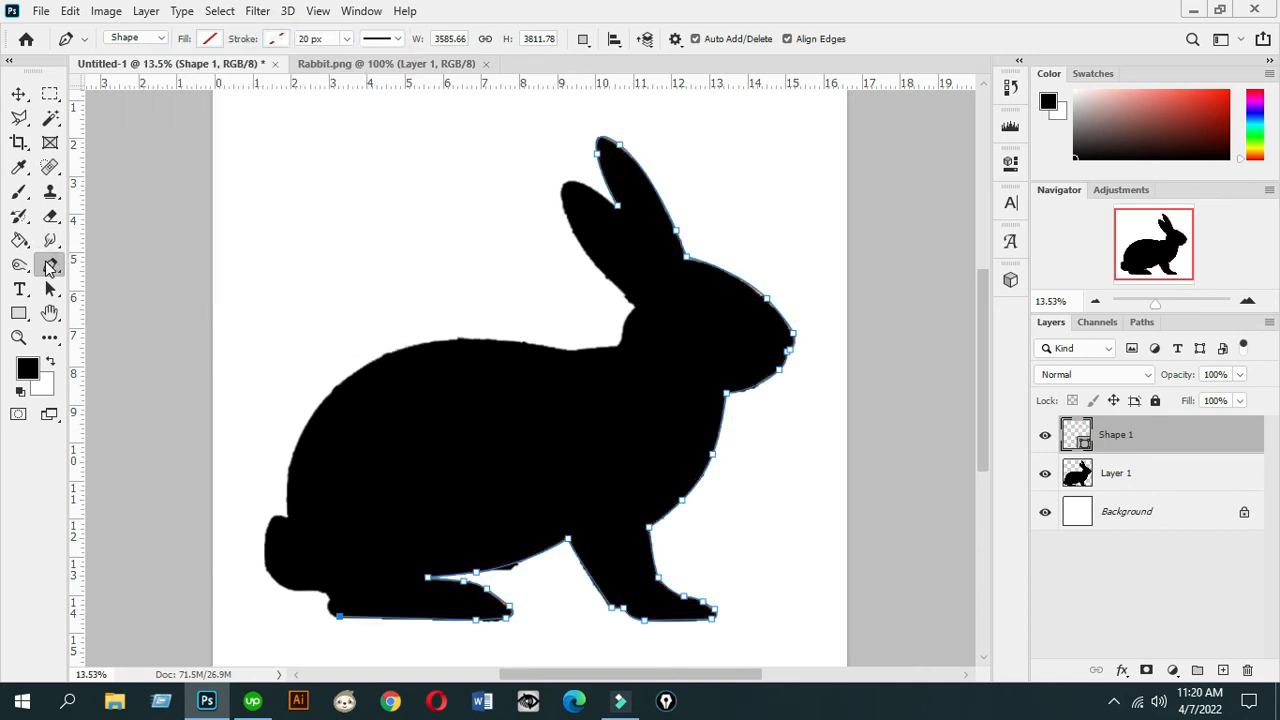
# Trace up around the heel and into the underside of the tail with curves, removing each outgoing handle
pyautogui.scroll(-3, 698, 487)
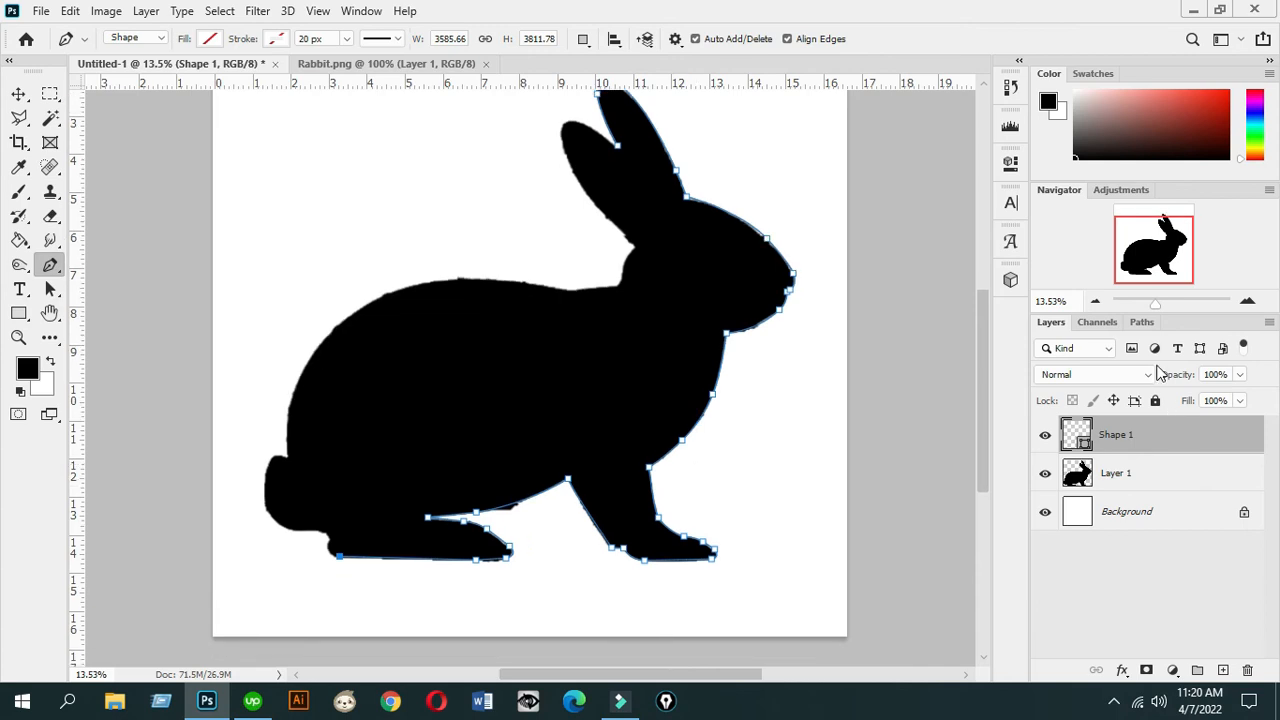
pyautogui.click(1161, 302)
pyautogui.moveTo(709, 676); pyautogui.dragTo(643, 677)
pyautogui.scroll(-6, 411, 506)
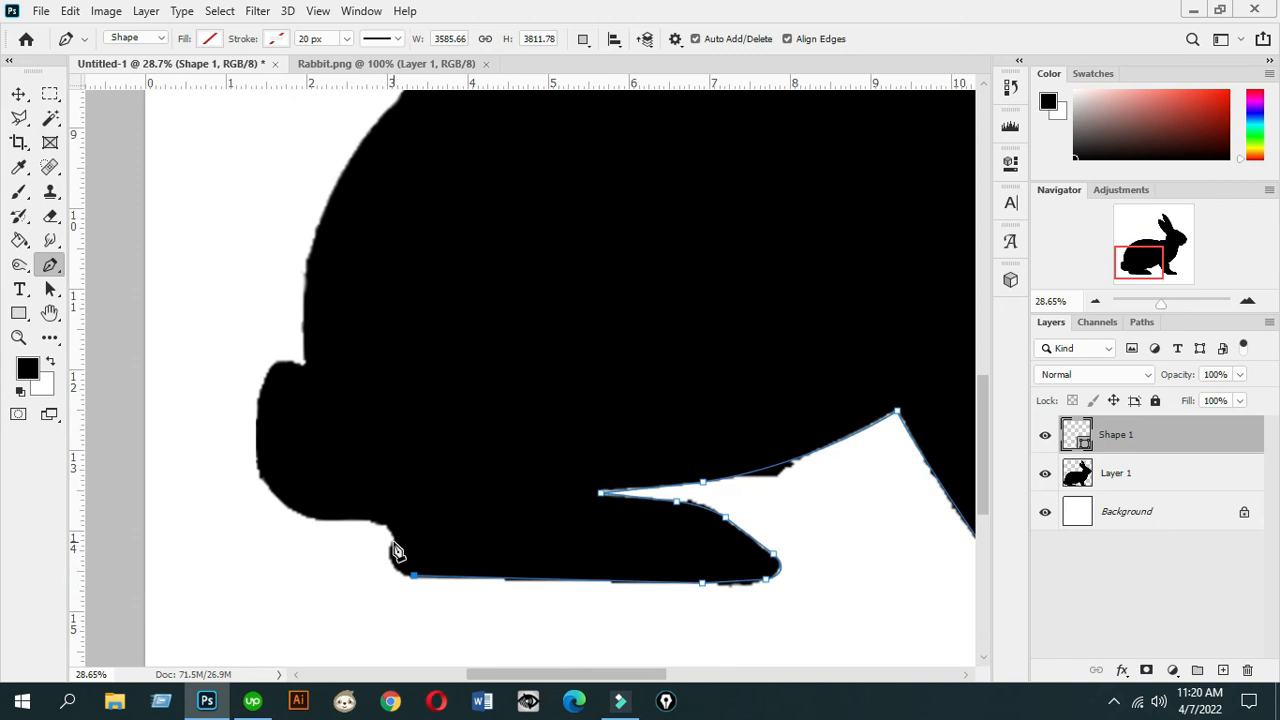
pyautogui.moveTo(393, 542); pyautogui.dragTo(406, 513)
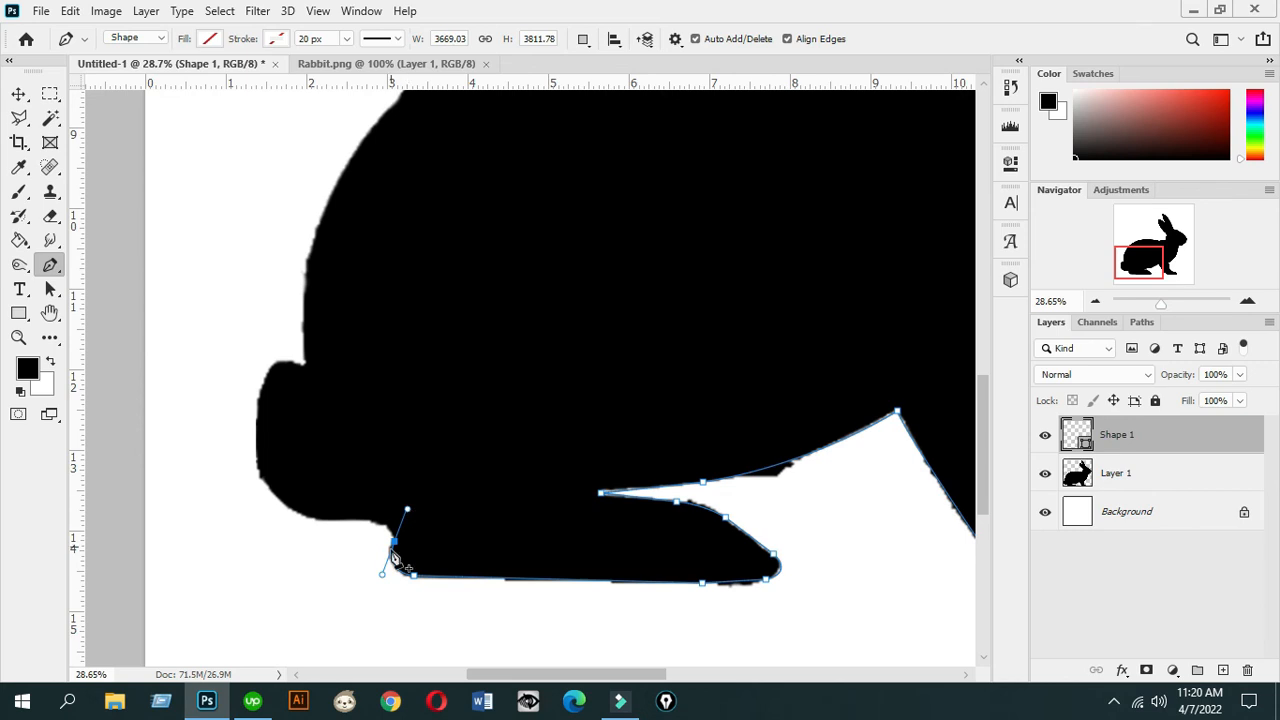
pyautogui.press('alt')
pyautogui.keyDown('alt'); pyautogui.click(393, 541); pyautogui.keyUp('alt')
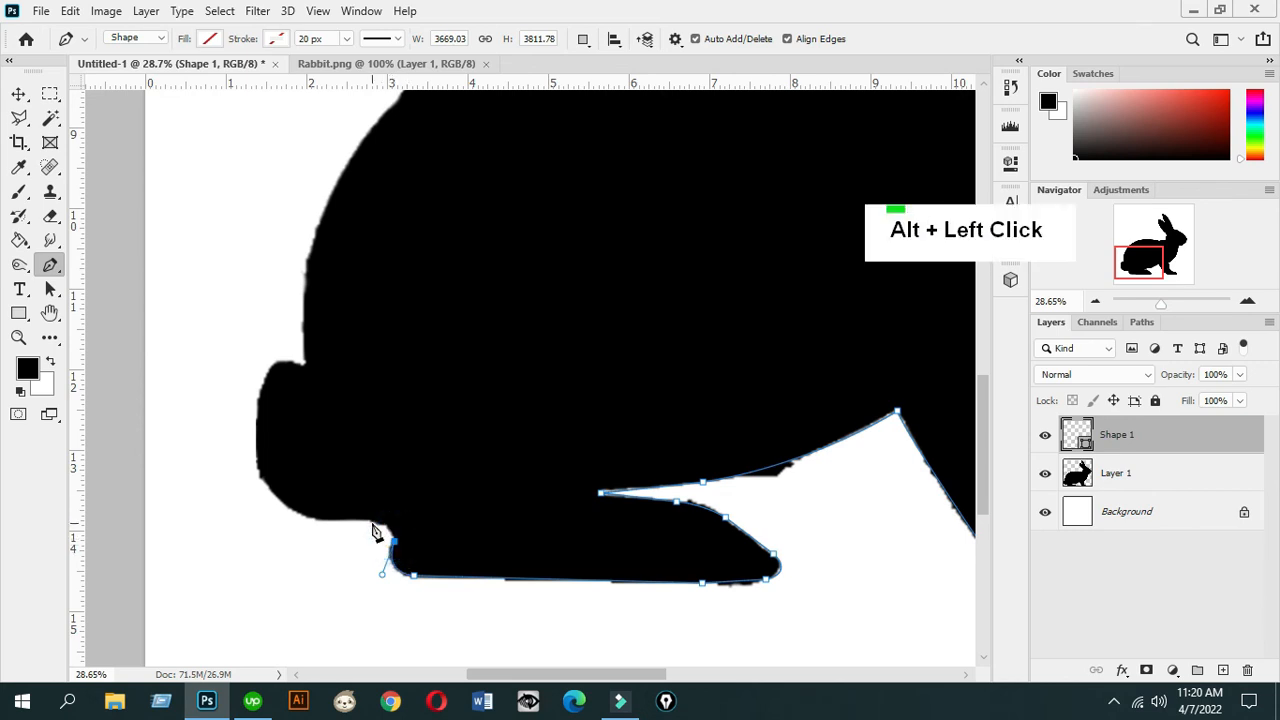
pyautogui.moveTo(371, 521); pyautogui.dragTo(248, 480)
pyautogui.keyDown('alt'); pyautogui.click(371, 521); pyautogui.keyUp('alt')
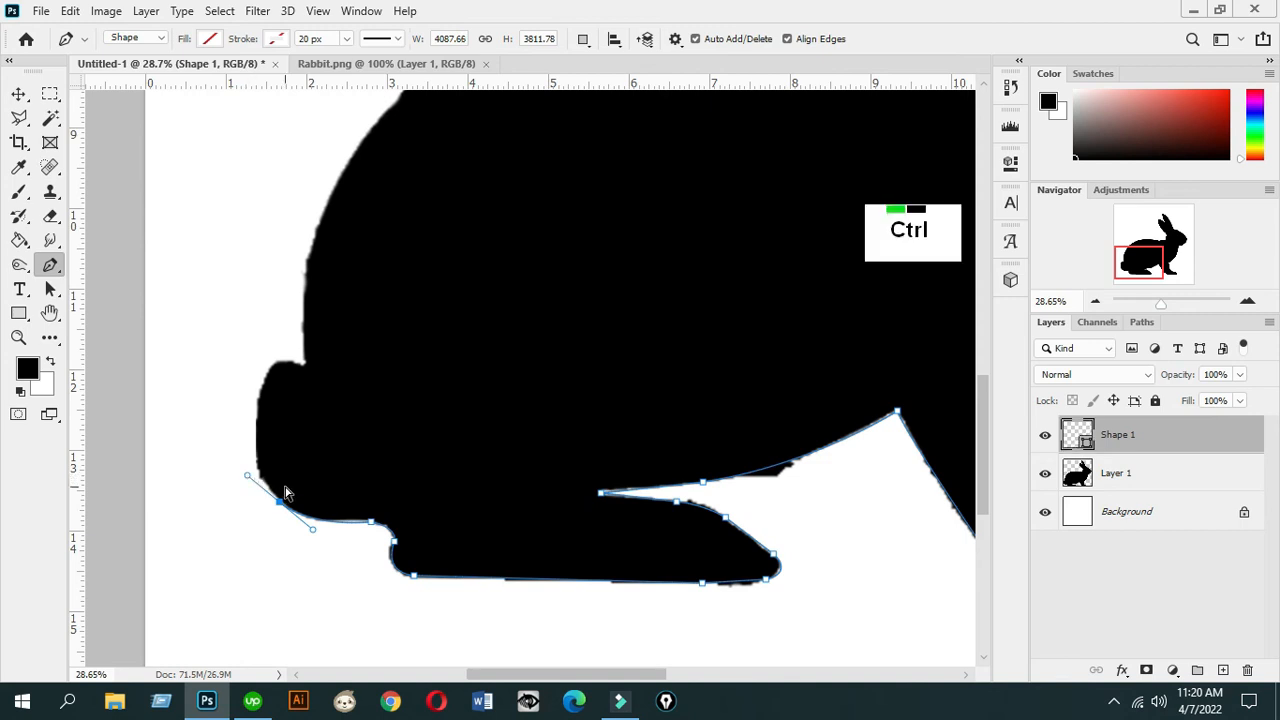
# Undo the last tail curve and retrace the tail's underside with a straight segment and a shorter curve, removing its outgoing handle
pyautogui.hotkey('ctrl', 'z')
pyautogui.click(329, 521)
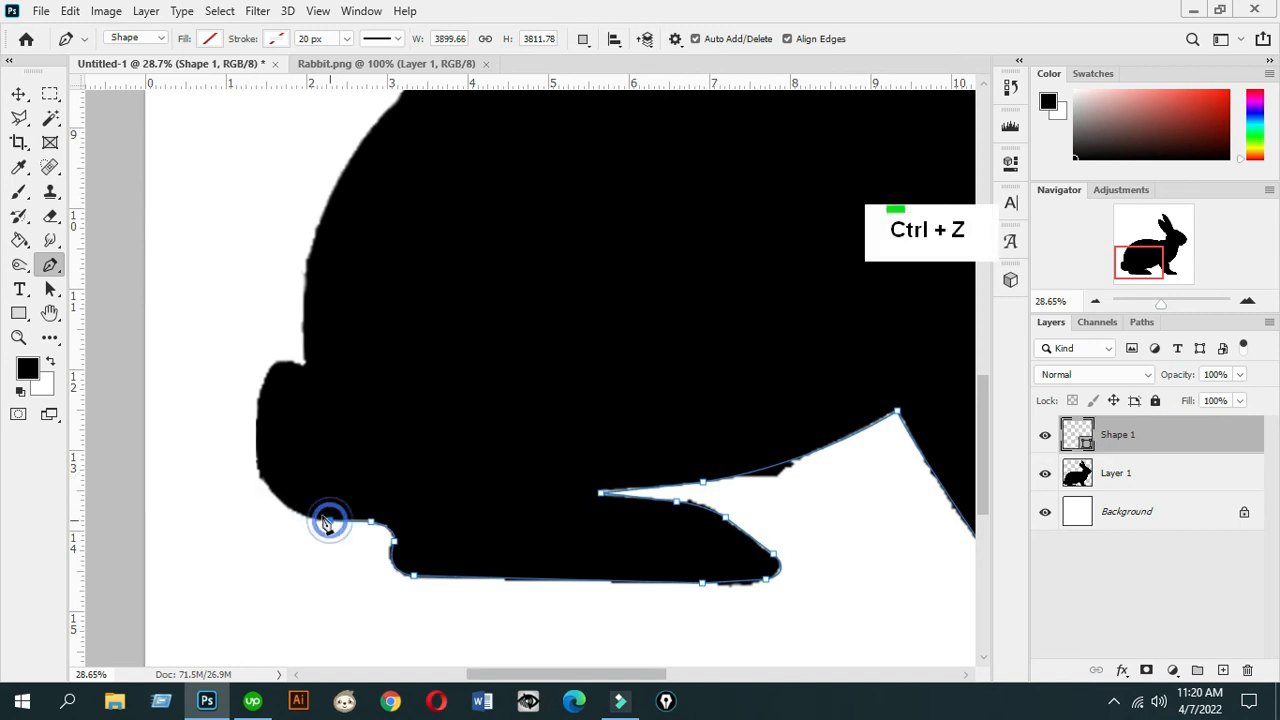
pyautogui.moveTo(273, 495); pyautogui.dragTo(249, 477)
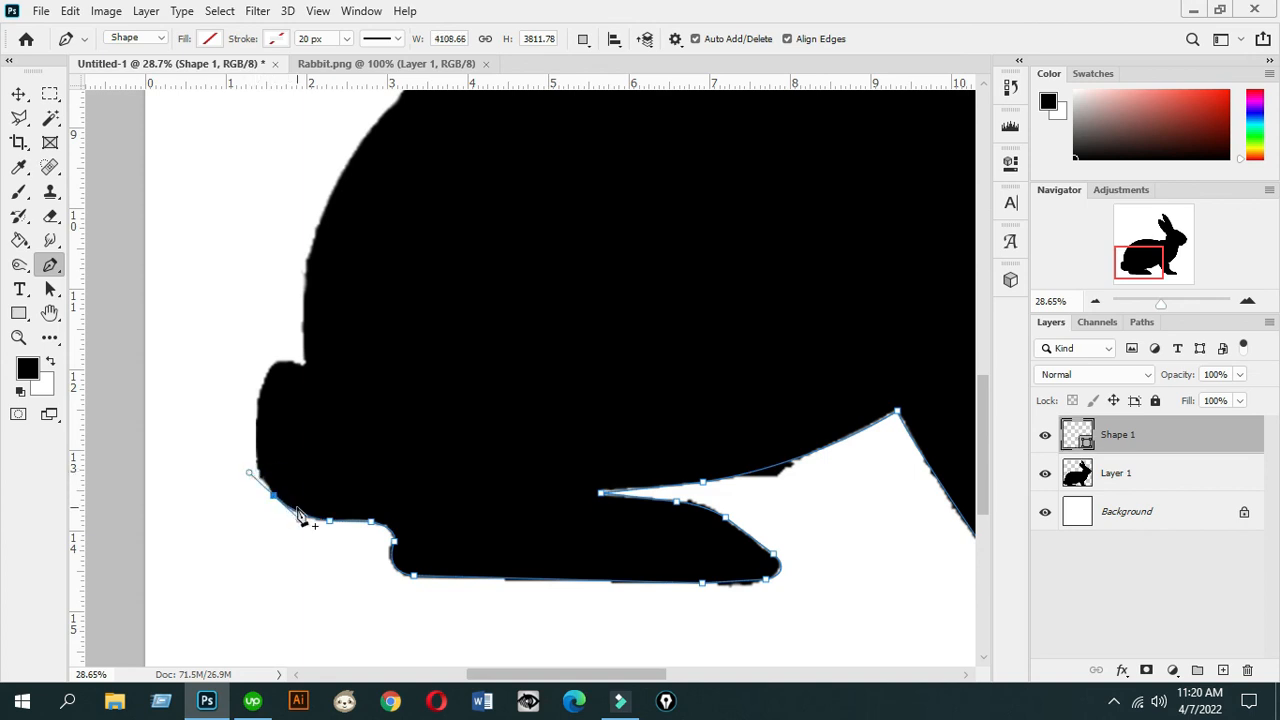
pyautogui.press('alt')
pyautogui.keyDown('alt'); pyautogui.click(273, 495); pyautogui.keyUp('alt')
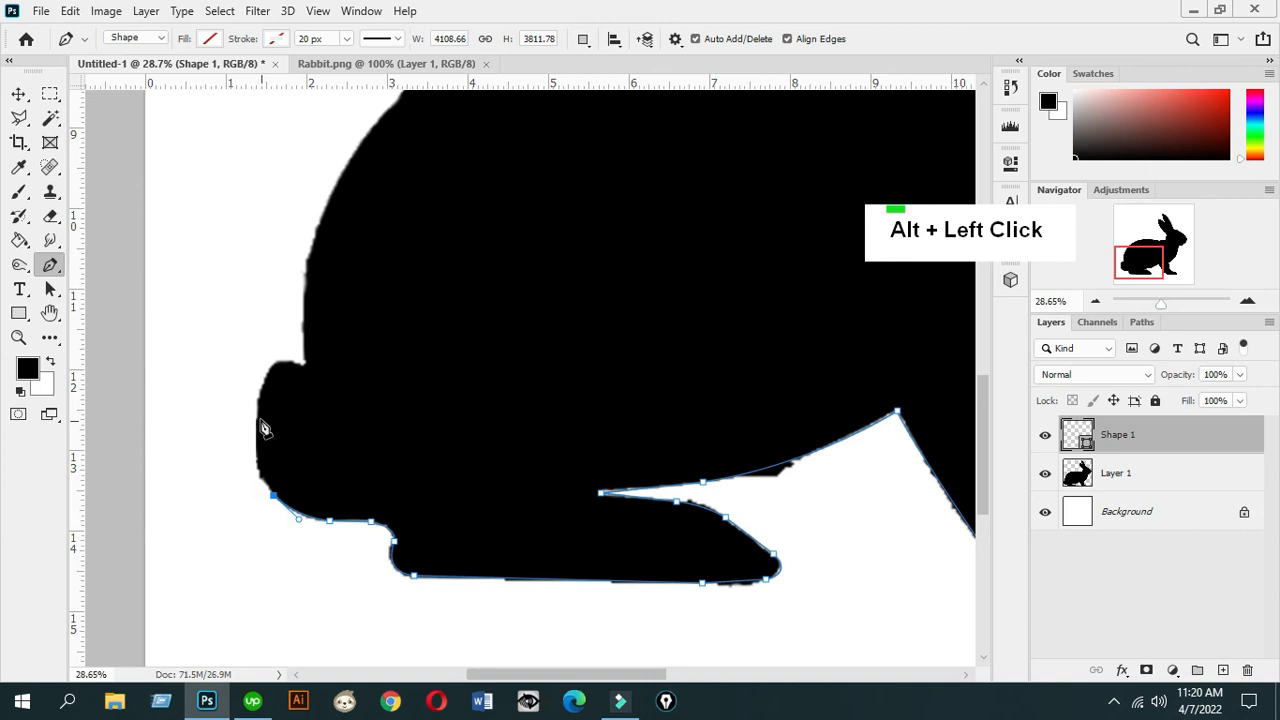
# Trace the tail's rear edge and rounded top to the corner where it meets the rump, removing outgoing handles
pyautogui.moveTo(256, 411); pyautogui.dragTo(257, 350)
pyautogui.keyDown('alt'); pyautogui.click(256, 411); pyautogui.keyUp('alt')
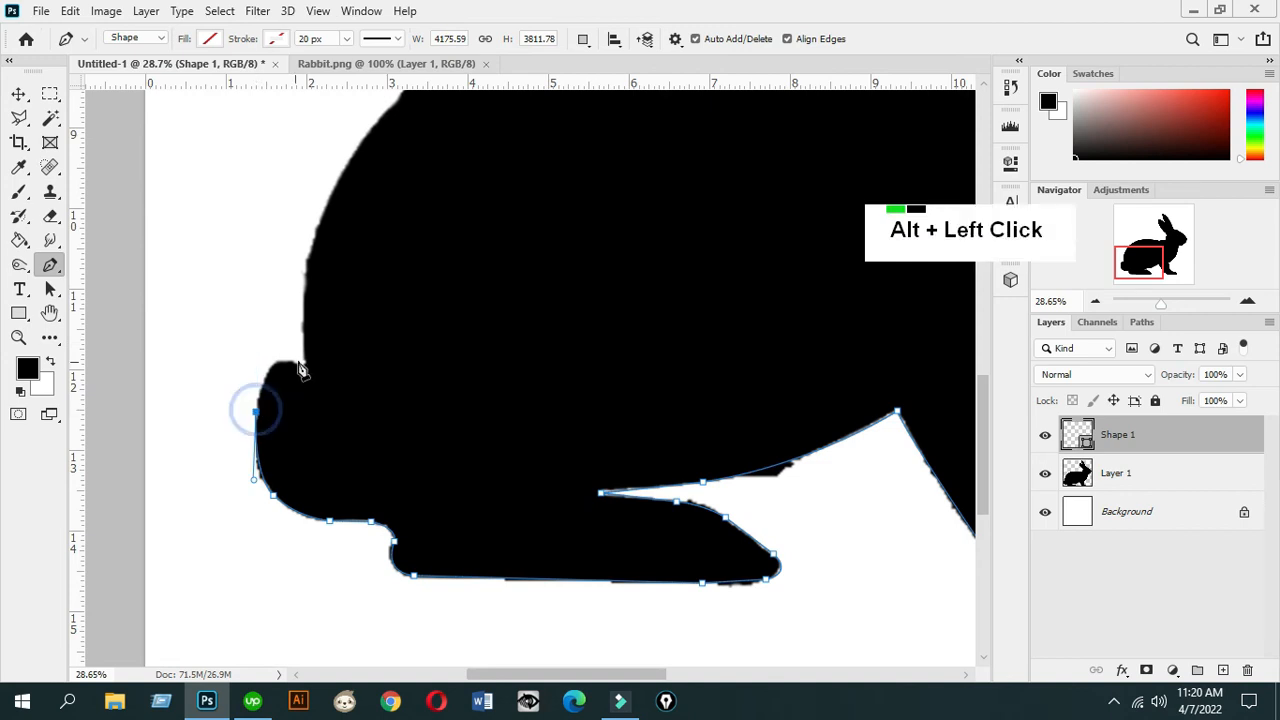
pyautogui.moveTo(293, 364); pyautogui.dragTo(326, 376)
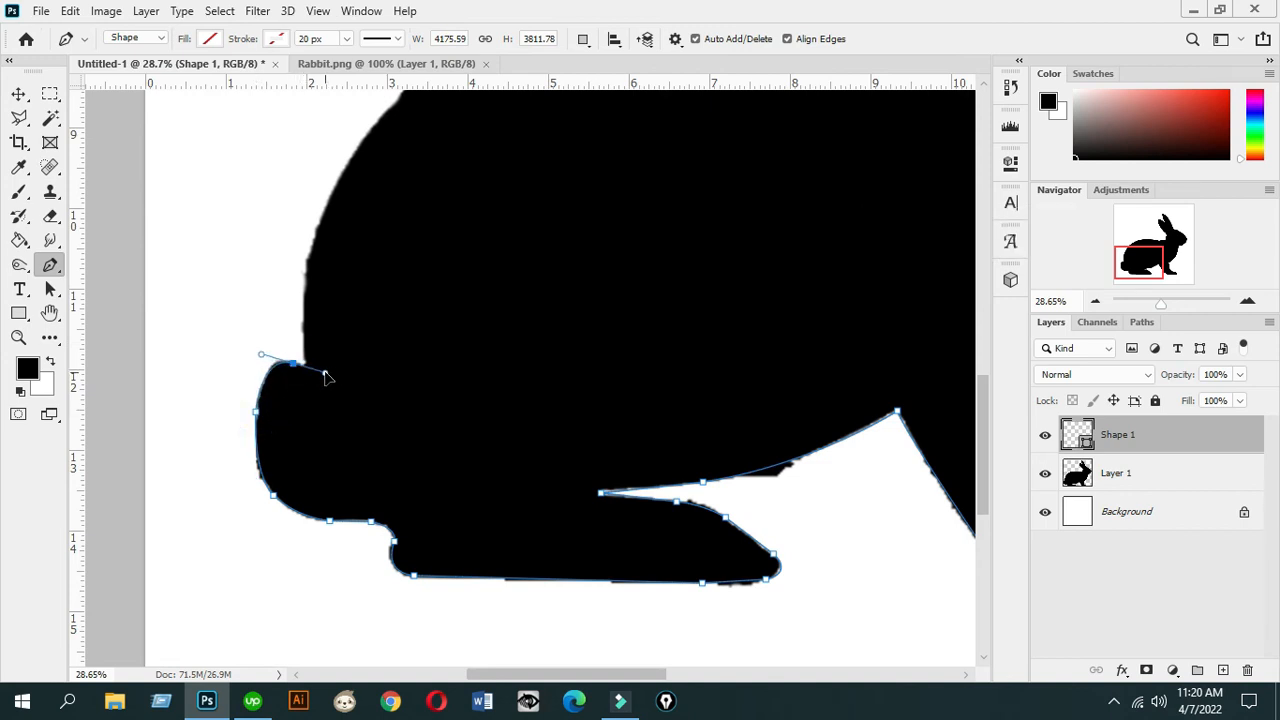
pyautogui.keyDown('alt'); pyautogui.click(302, 366); pyautogui.keyUp('alt')
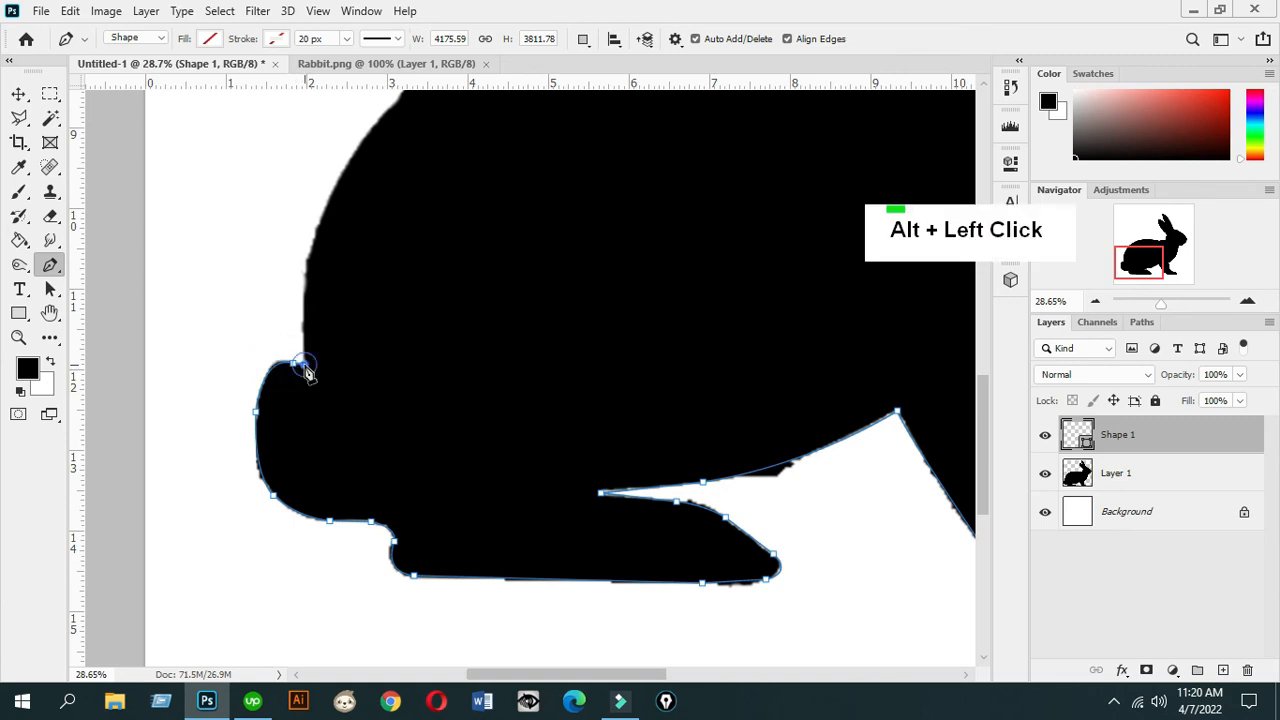
# Trace the rump and the rise of the back with two long curves, removing each outgoing handle
pyautogui.scroll(3, 330, 370)
pyautogui.moveTo(352, 320); pyautogui.dragTo(419, 217)
pyautogui.keyDown('alt'); pyautogui.click(353, 321); pyautogui.keyUp('alt')
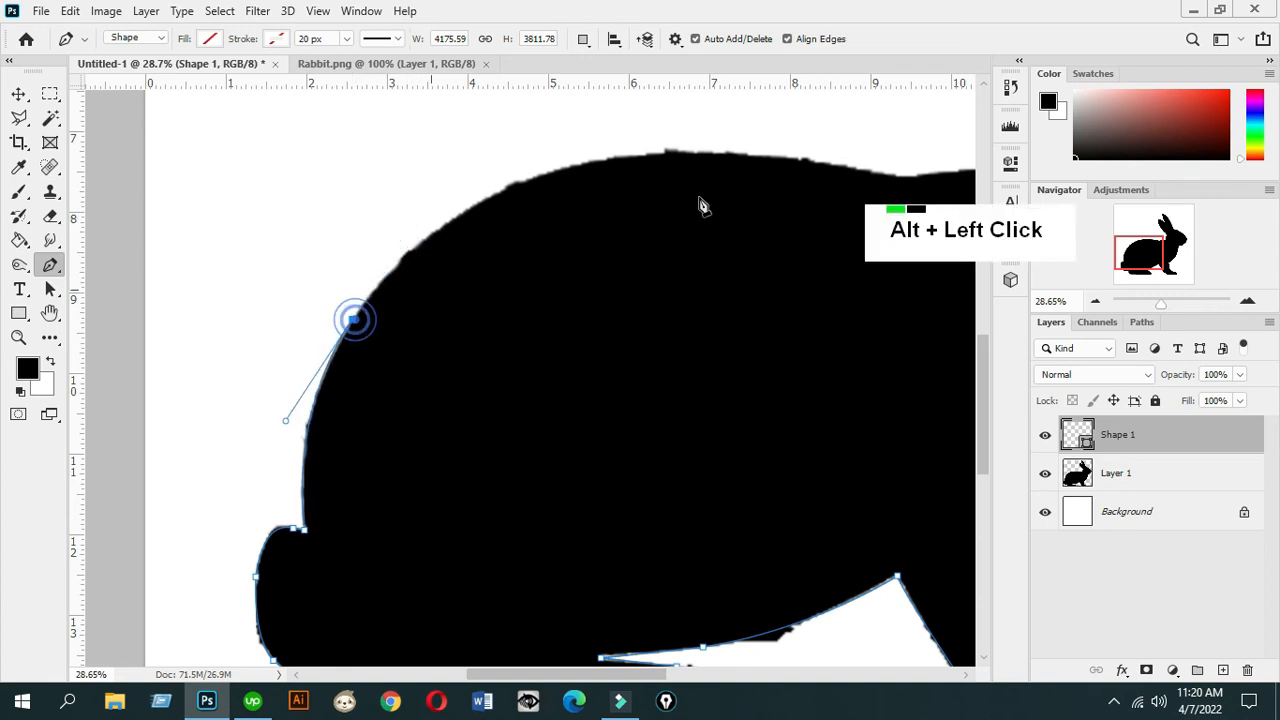
pyautogui.moveTo(613, 158); pyautogui.dragTo(784, 146)
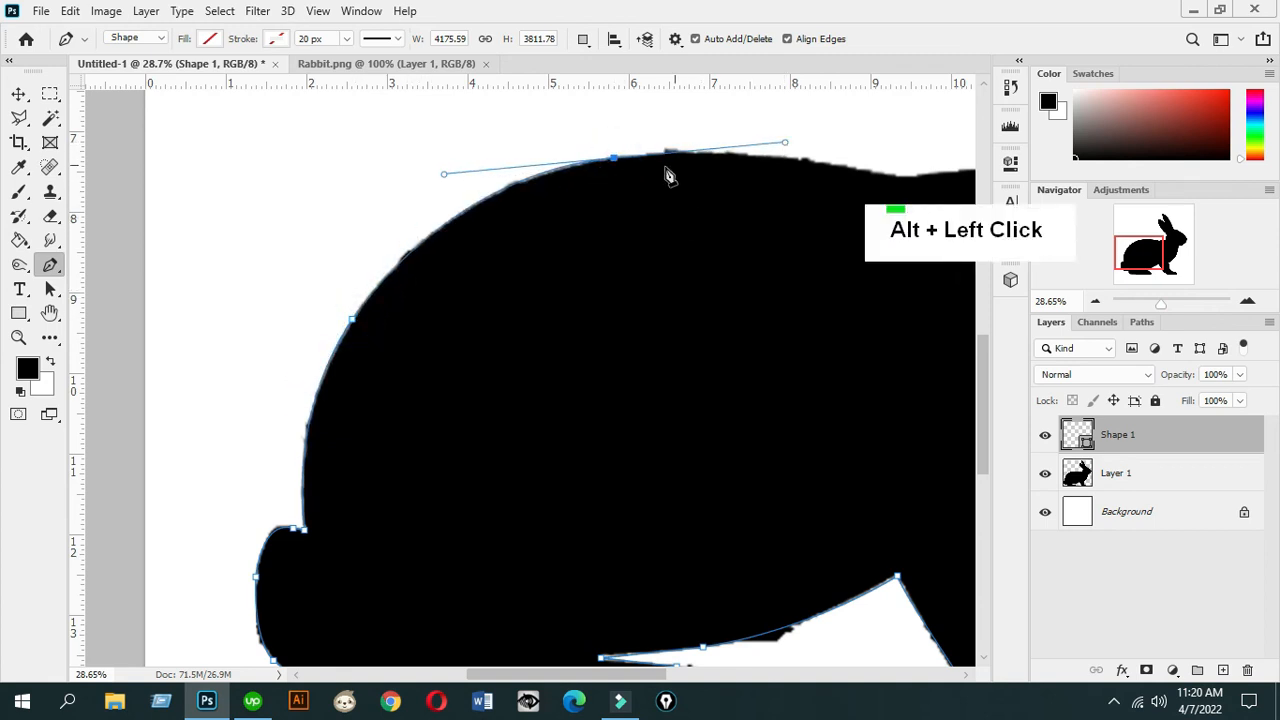
pyautogui.keyDown('alt'); pyautogui.click(614, 160); pyautogui.keyUp('alt')
# Trace over the back to its dip with a curve, remove the outgoing handle, and add a straight segment to the neck base
pyautogui.moveTo(642, 678); pyautogui.dragTo(715, 678)
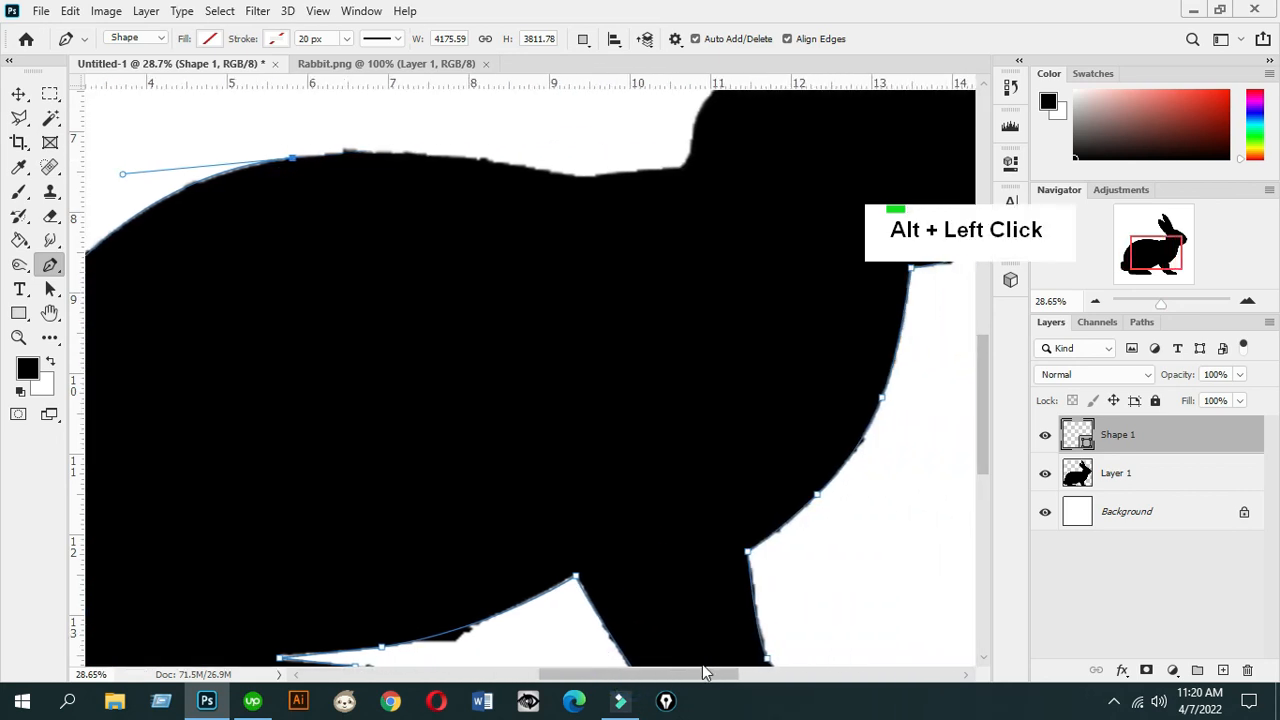
pyautogui.moveTo(565, 176); pyautogui.dragTo(698, 210)
pyautogui.keyDown('alt'); pyautogui.click(566, 177); pyautogui.keyUp('alt')
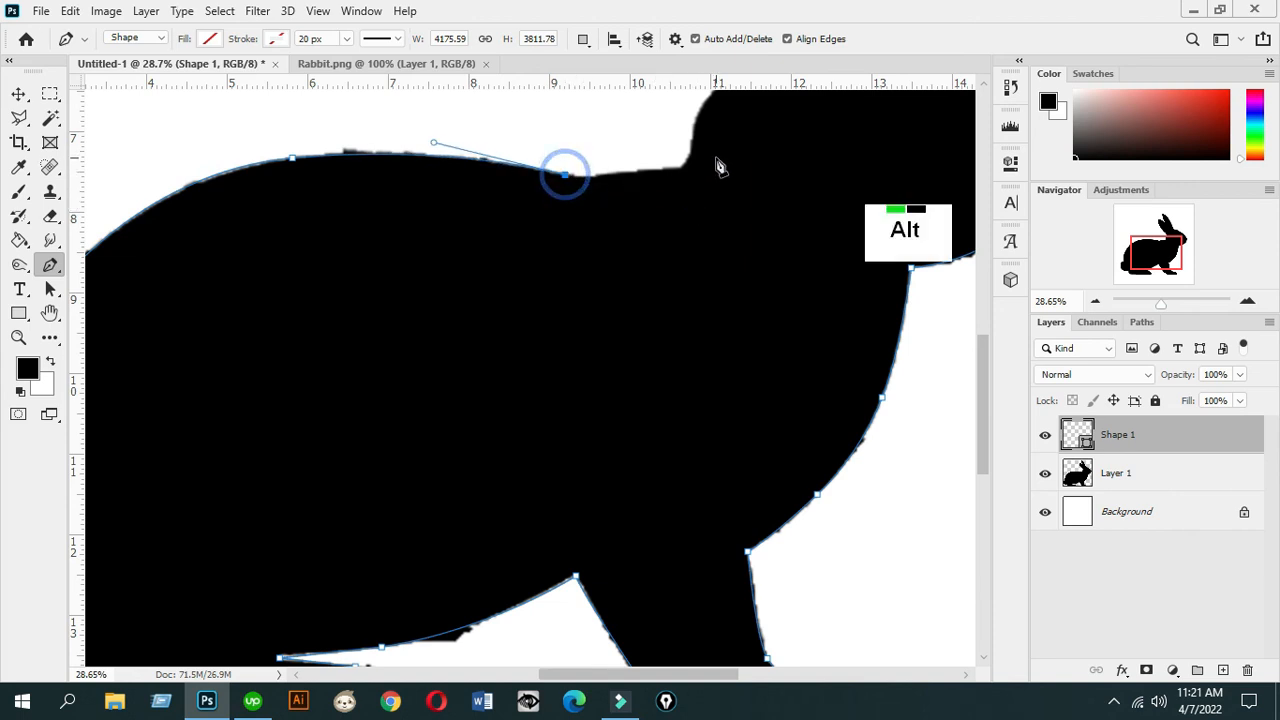
pyautogui.click(679, 172)
# Trace up the nape of the neck to the corner at the rear ear's base, removing the outgoing handle
pyautogui.scroll(5, 815, 220)
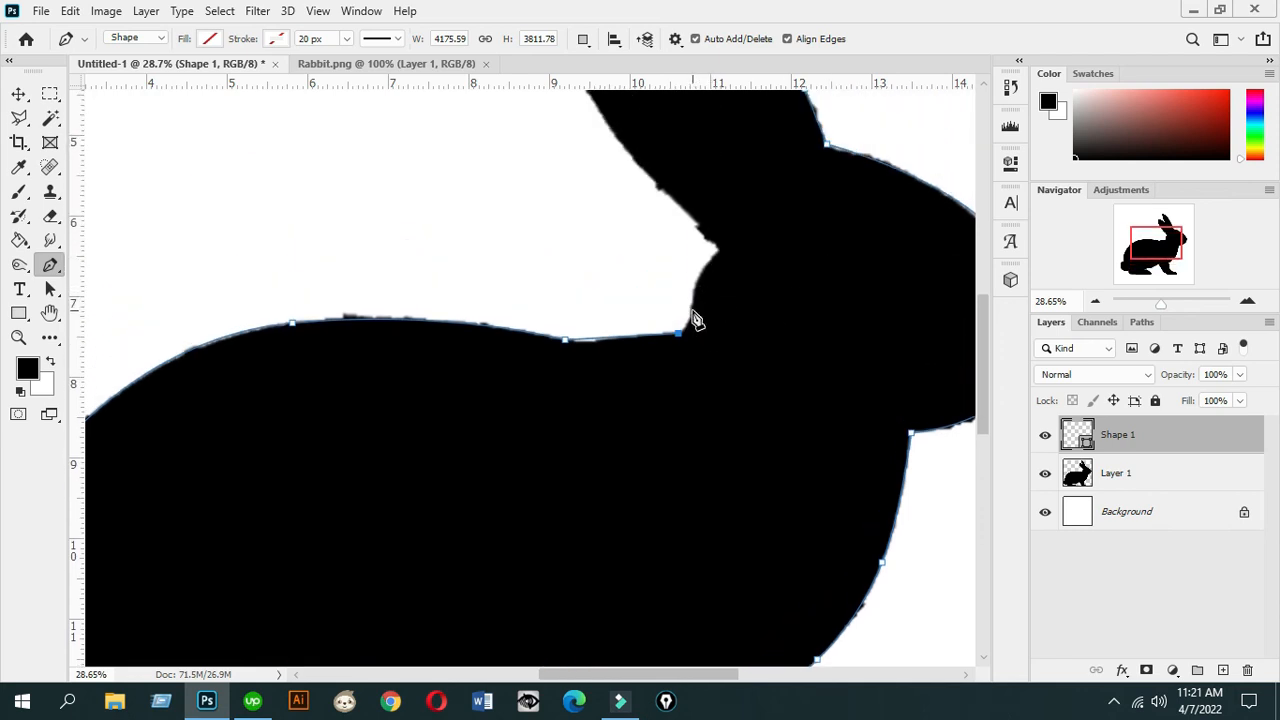
pyautogui.moveTo(717, 249); pyautogui.dragTo(753, 218)
pyautogui.keyDown('alt'); pyautogui.click(718, 250); pyautogui.keyUp('alt')
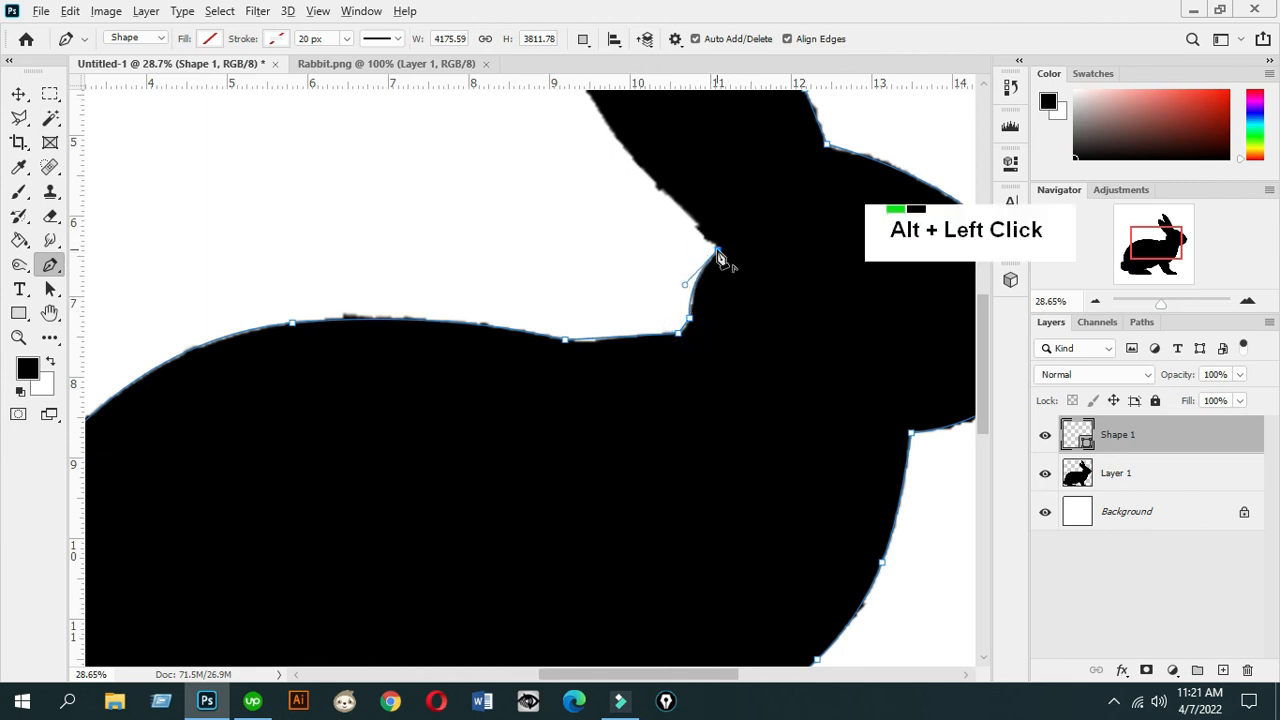
# Trace the rear ear's back edge and around its tip, removing outgoing handles, and close the path at the notch between the ears
pyautogui.scroll(3, 737, 297)
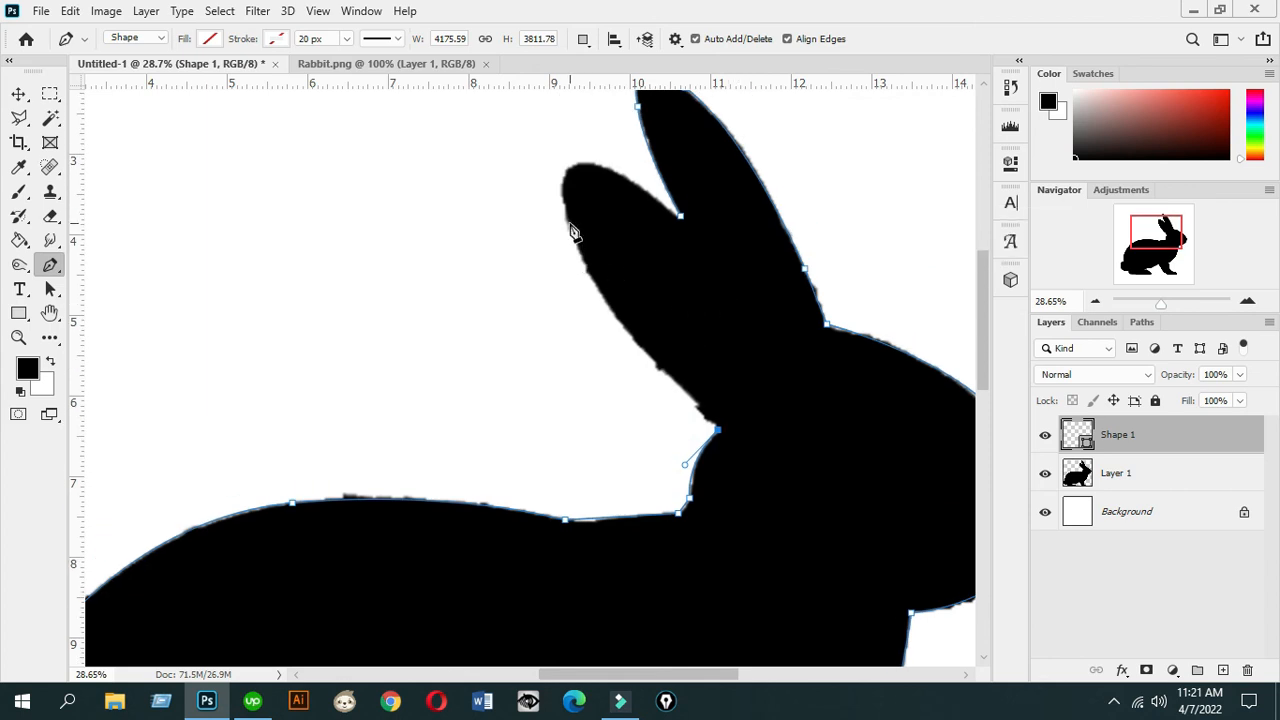
pyautogui.moveTo(567, 220); pyautogui.dragTo(560, 150)
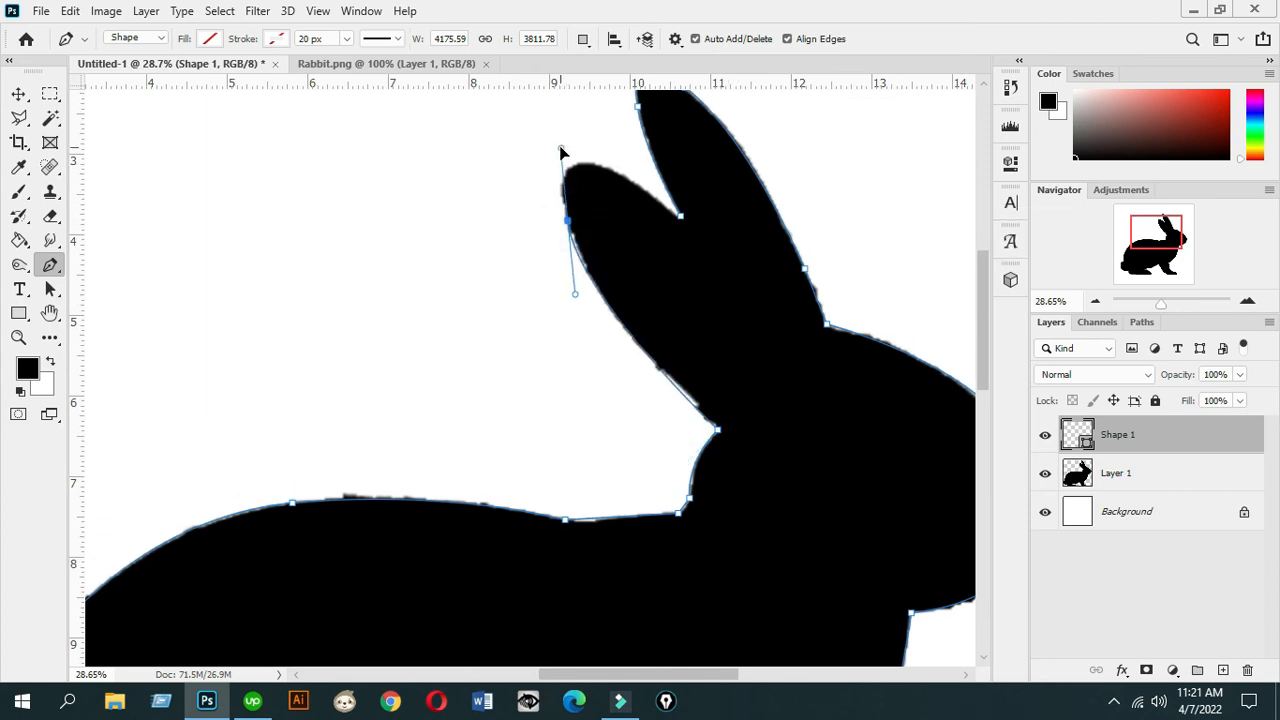
pyautogui.keyDown('alt'); pyautogui.click(568, 221); pyautogui.keyUp('alt')
pyautogui.moveTo(607, 167); pyautogui.dragTo(671, 193)
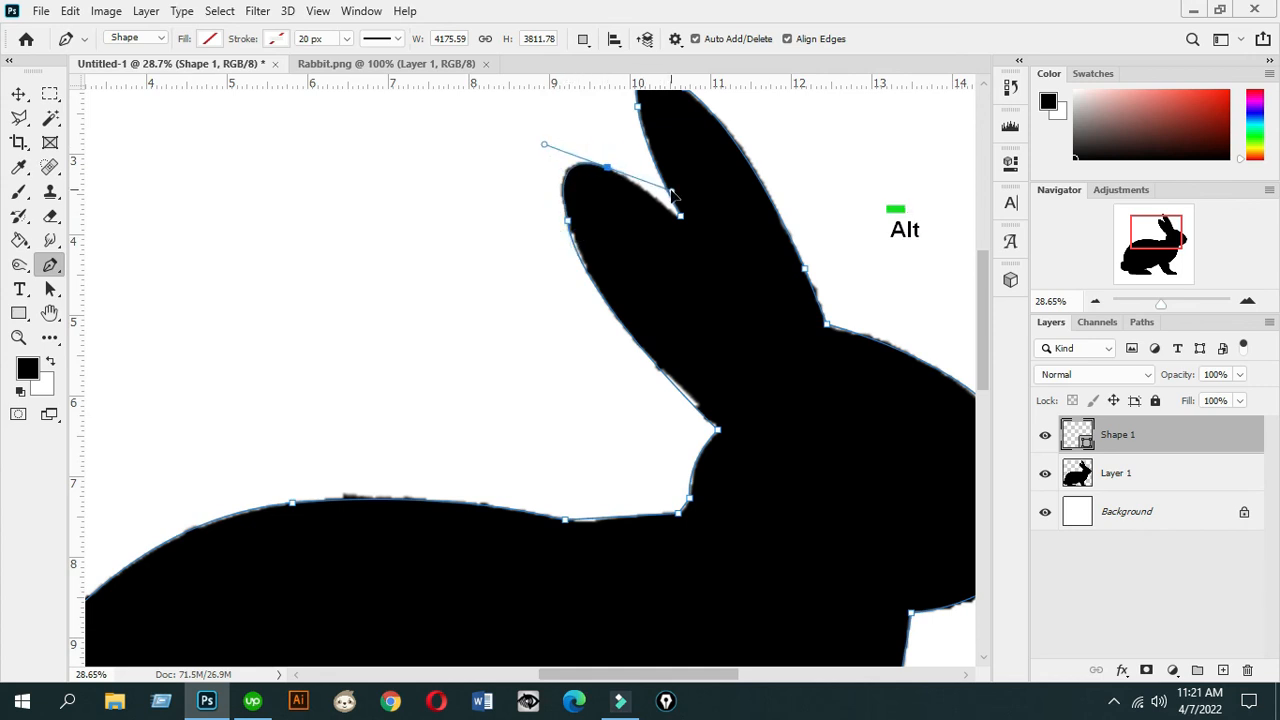
pyautogui.keyDown('alt'); pyautogui.click(606, 167); pyautogui.keyUp('alt')
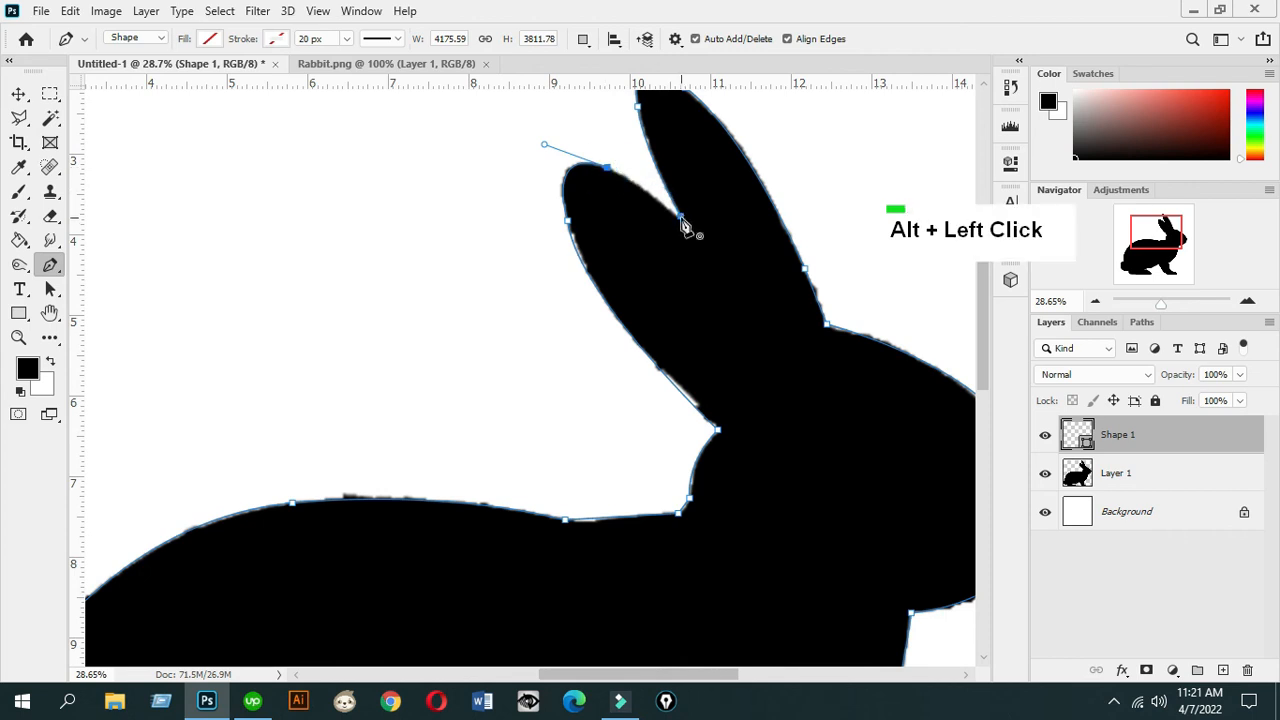
pyautogui.click(682, 220)
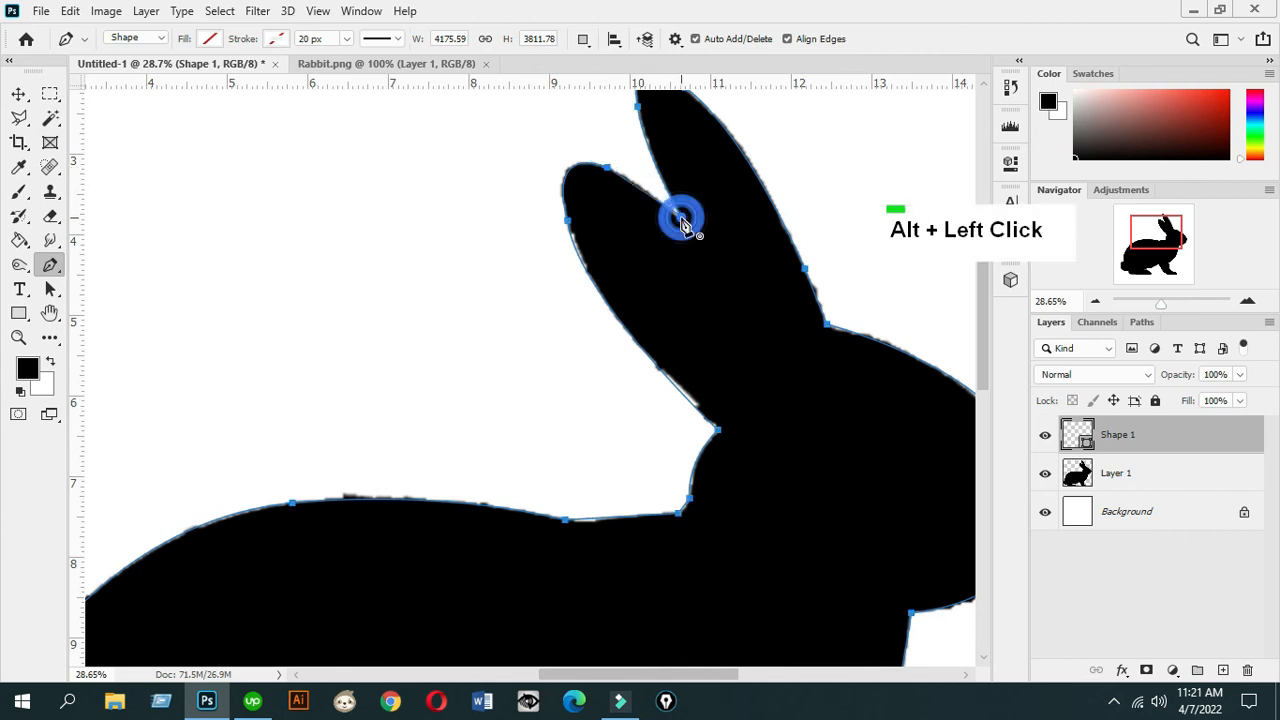
# Hide Layer 1 with the original rabbit silhouette so only the traced path shows over the background
pyautogui.click(1045, 474)
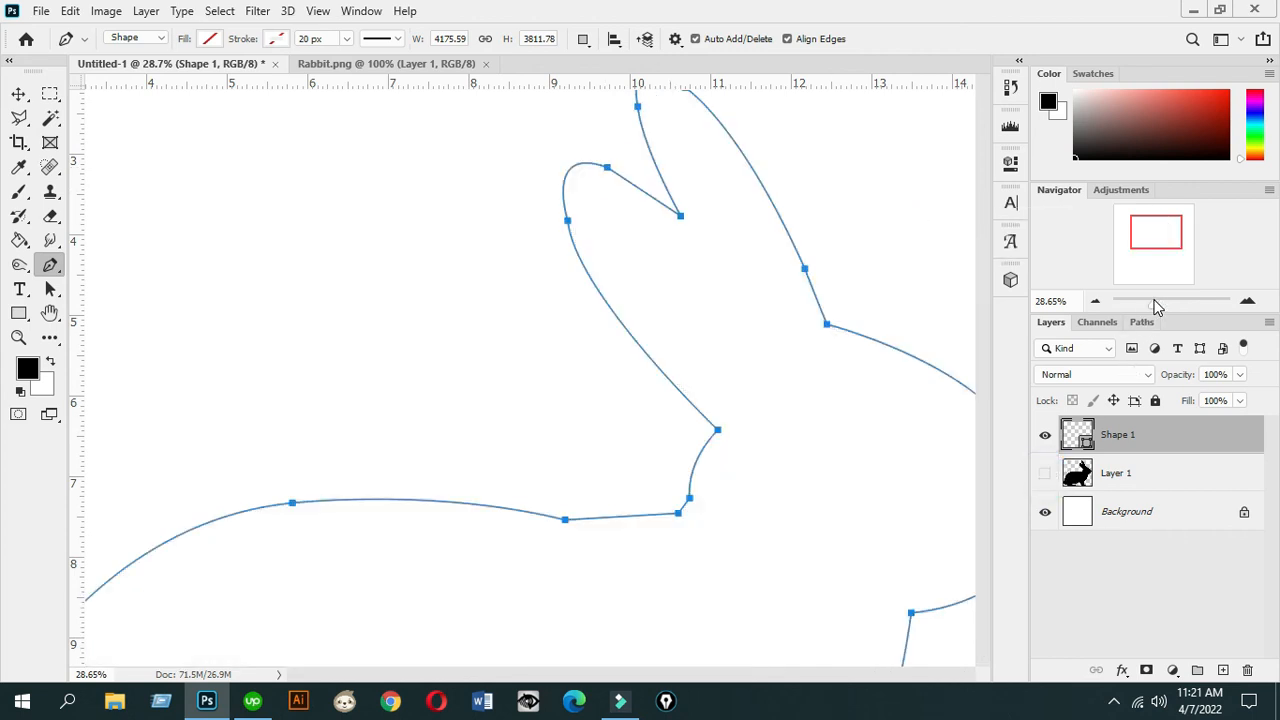
pyautogui.click(1153, 301)
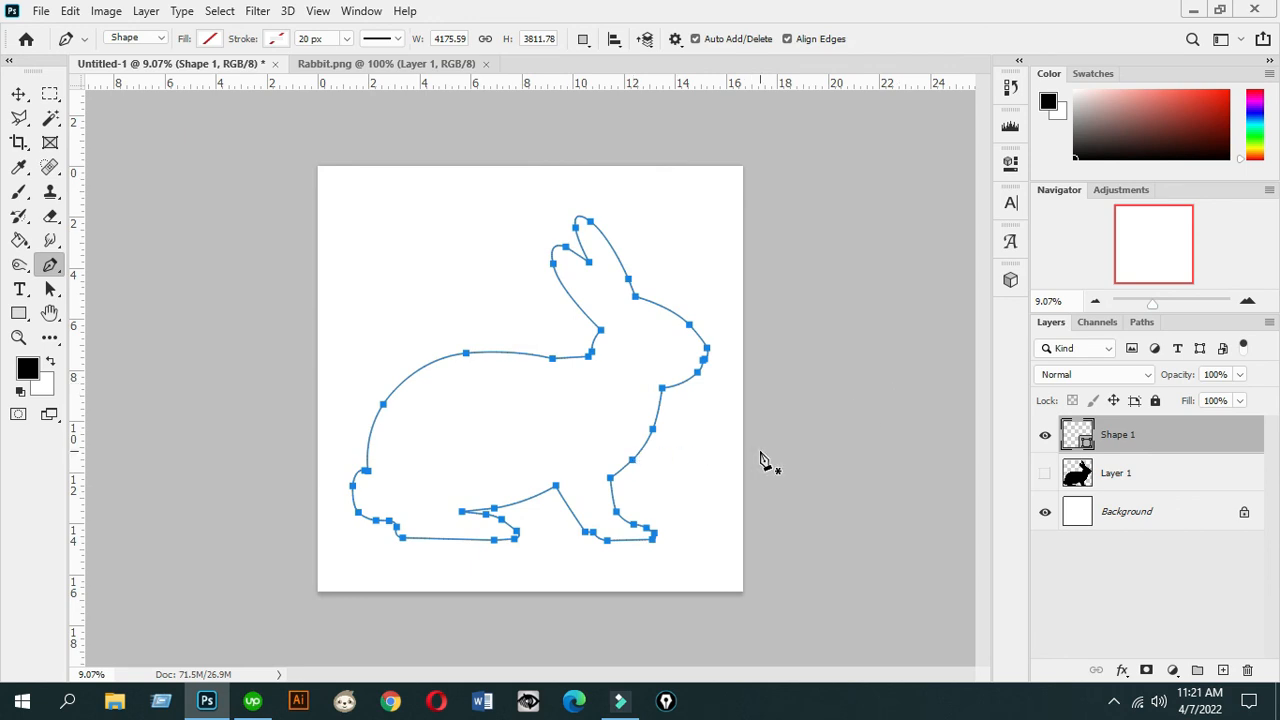
# Give the traced rabbit shape a red stroke with a width of 70.18 px
pyautogui.click(276, 38)
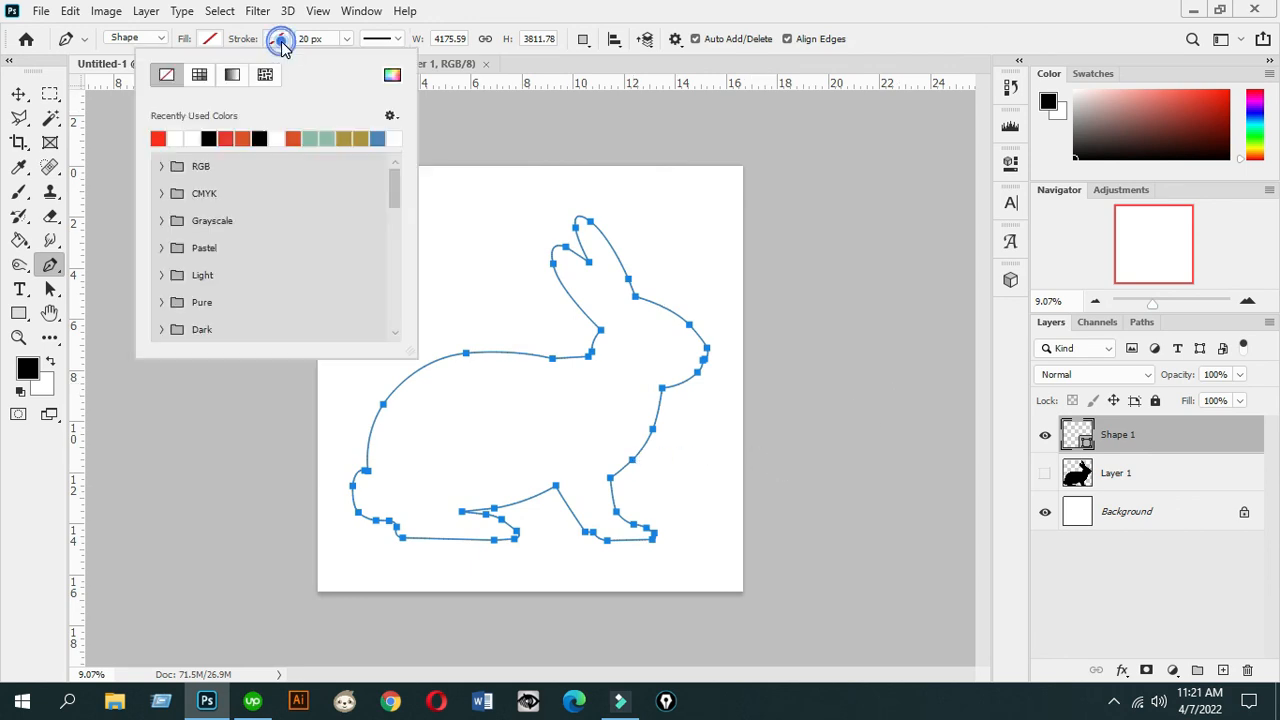
pyautogui.click(157, 132)
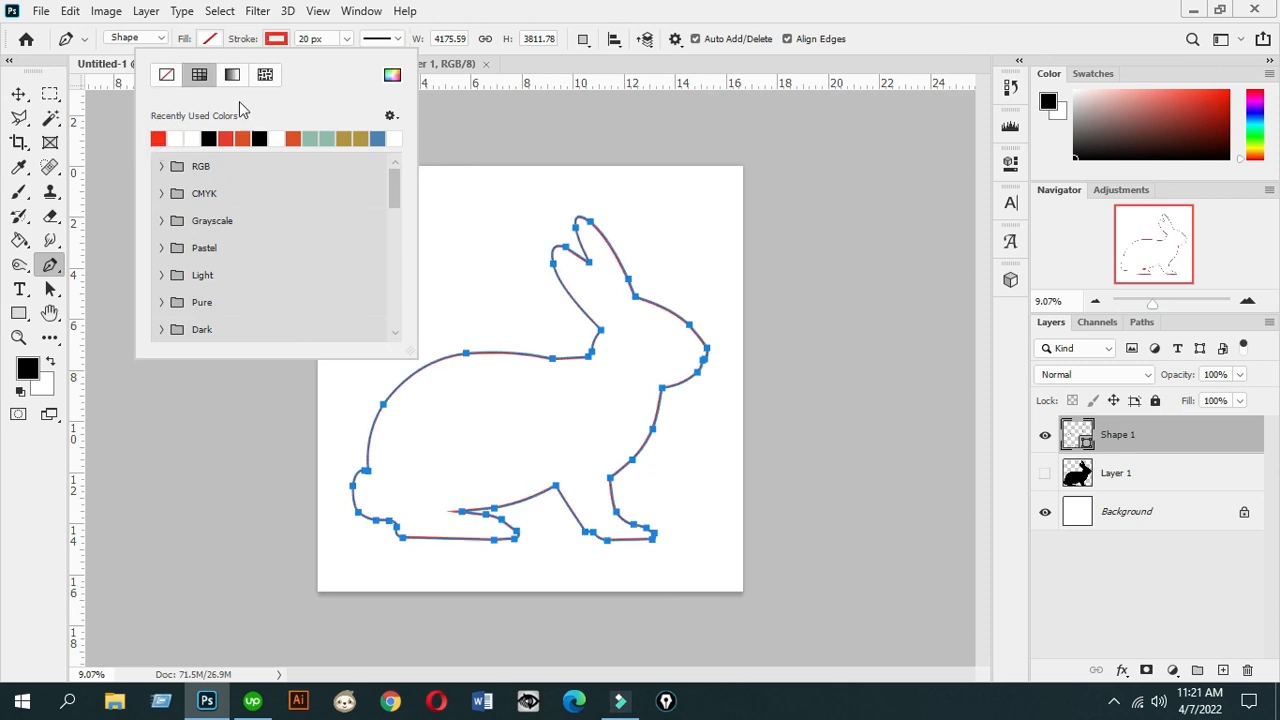
pyautogui.click(348, 38)
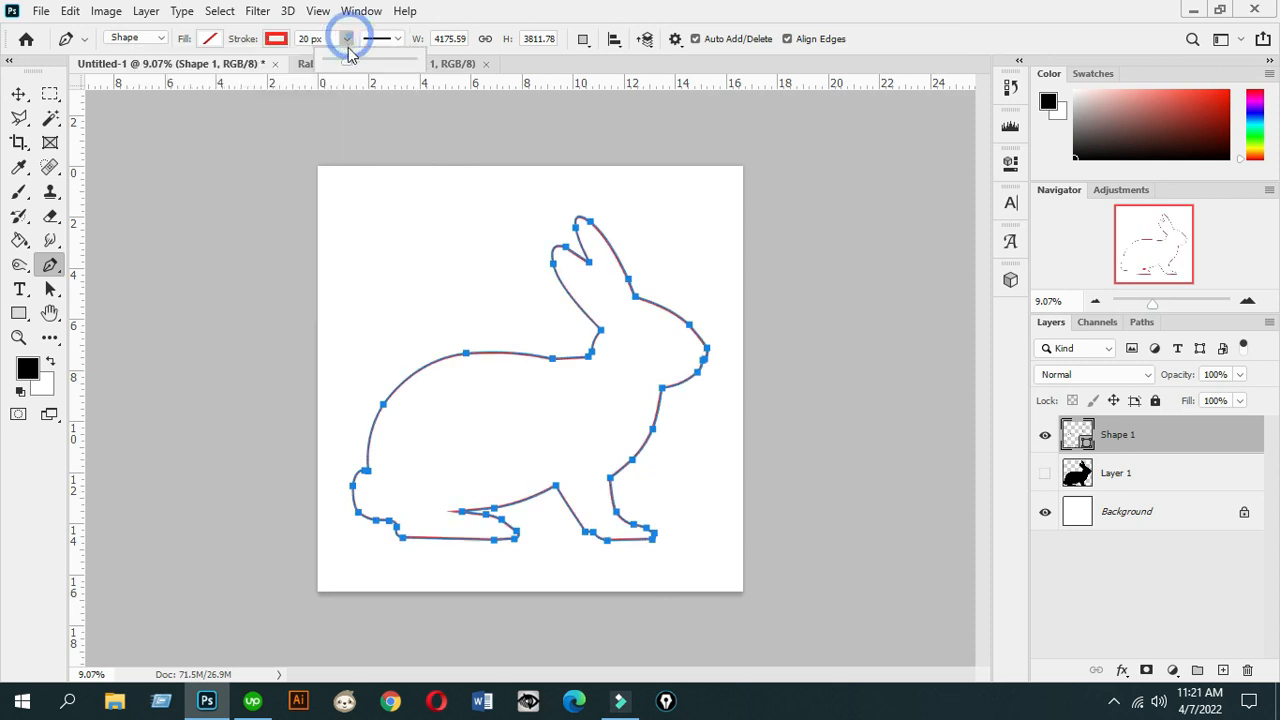
pyautogui.moveTo(360, 63)
pyautogui.mouseDown()
pyautogui.moveTo(349, 62)
pyautogui.moveTo(365, 66)
pyautogui.mouseUp()
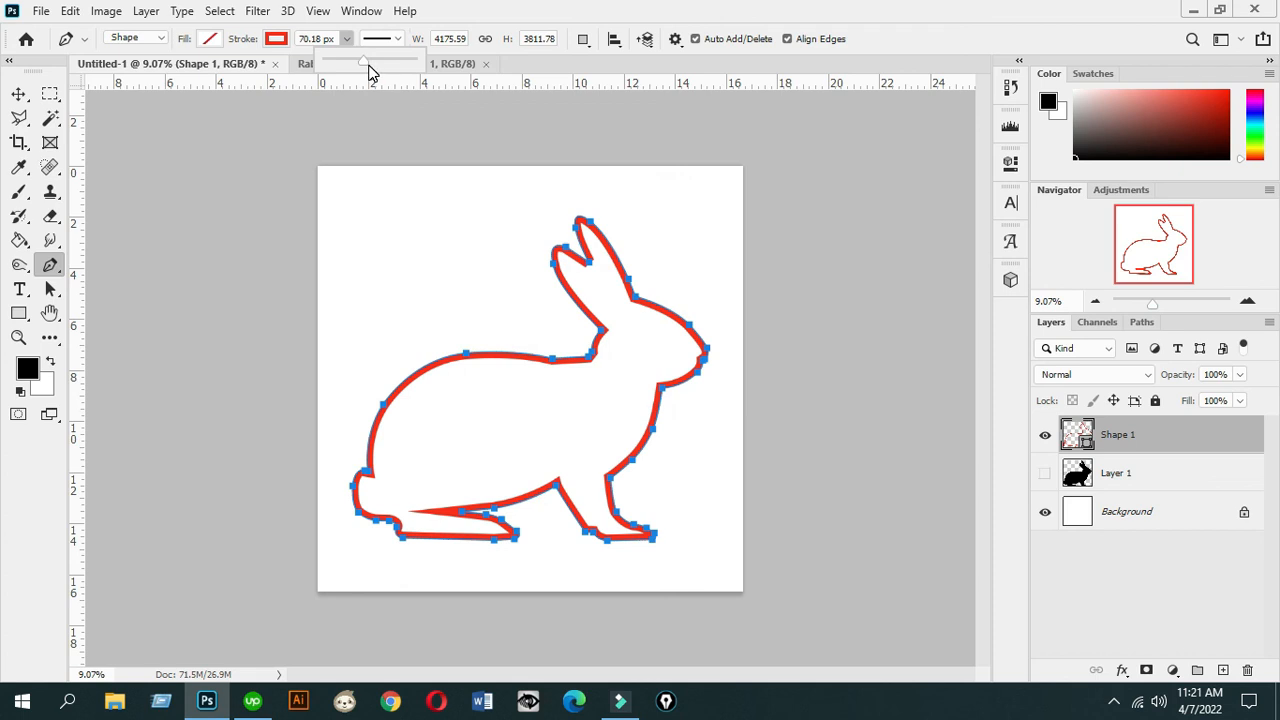
# Remove the stroke colour from the rabbit shape and fill the shape with solid black
pyautogui.click(273, 42)
pyautogui.click(275, 42)
pyautogui.click(276, 42)
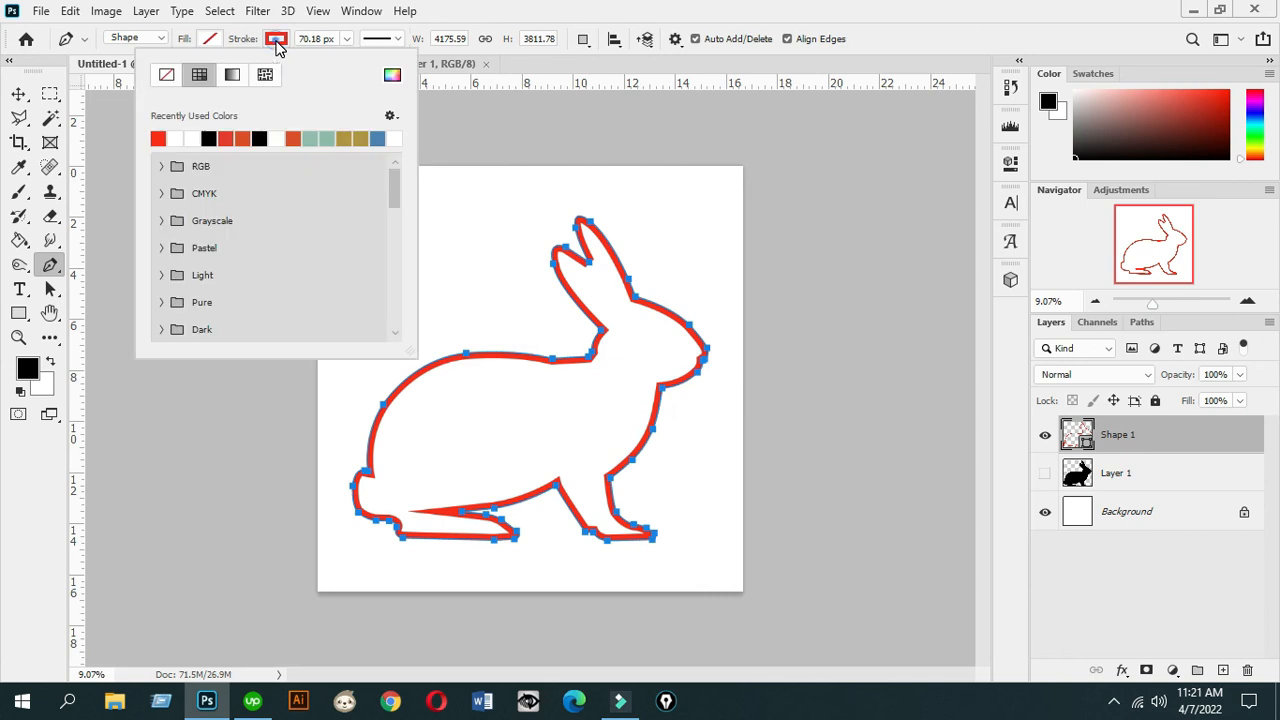
pyautogui.click(166, 75)
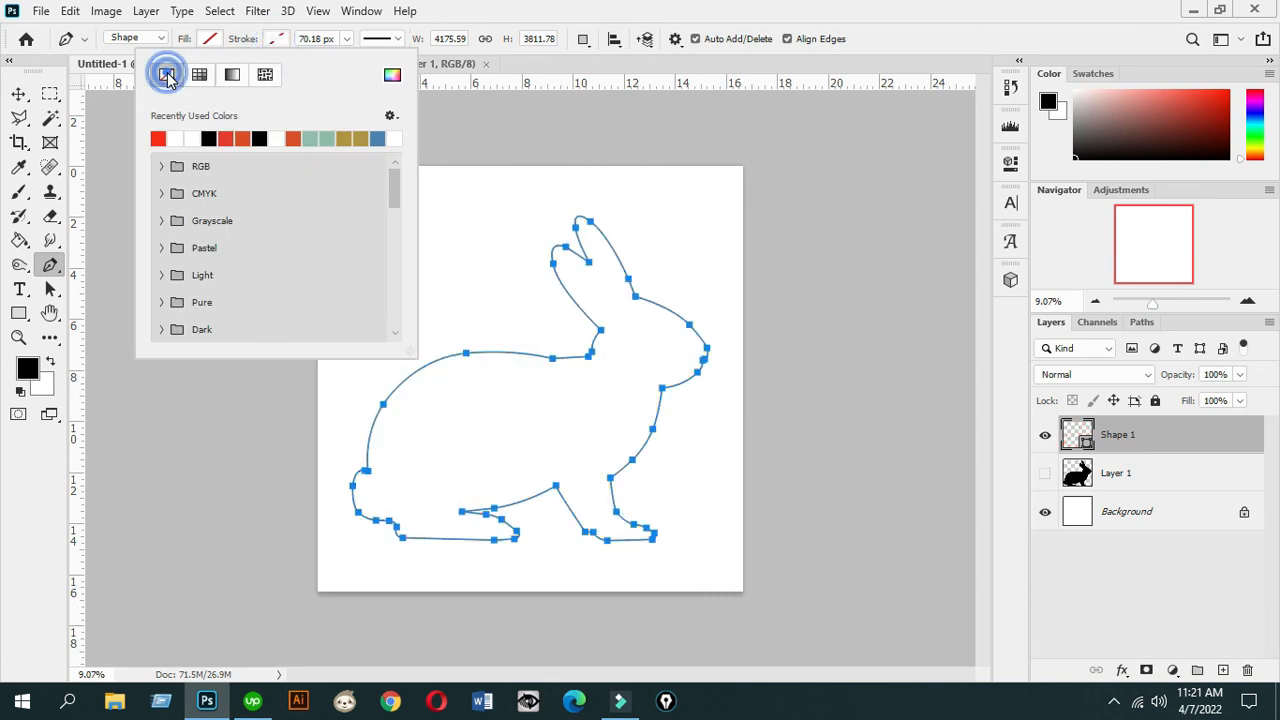
pyautogui.click(210, 40)
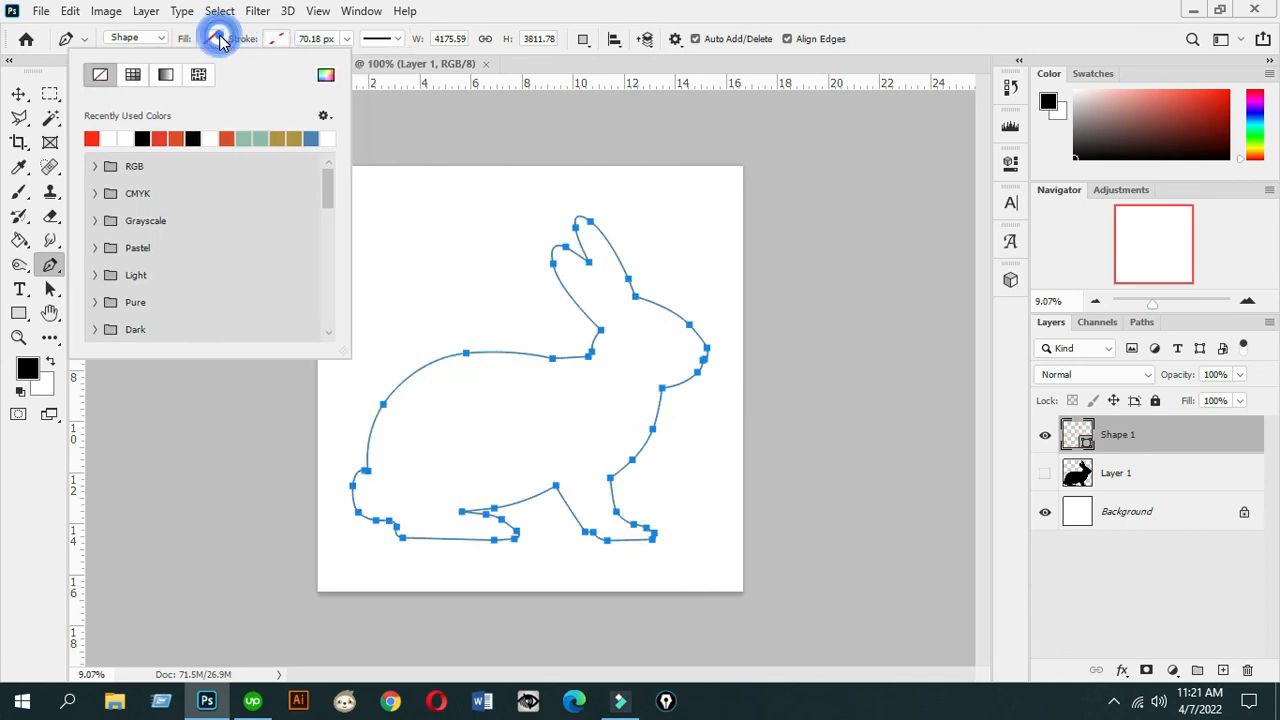
pyautogui.click(143, 138)
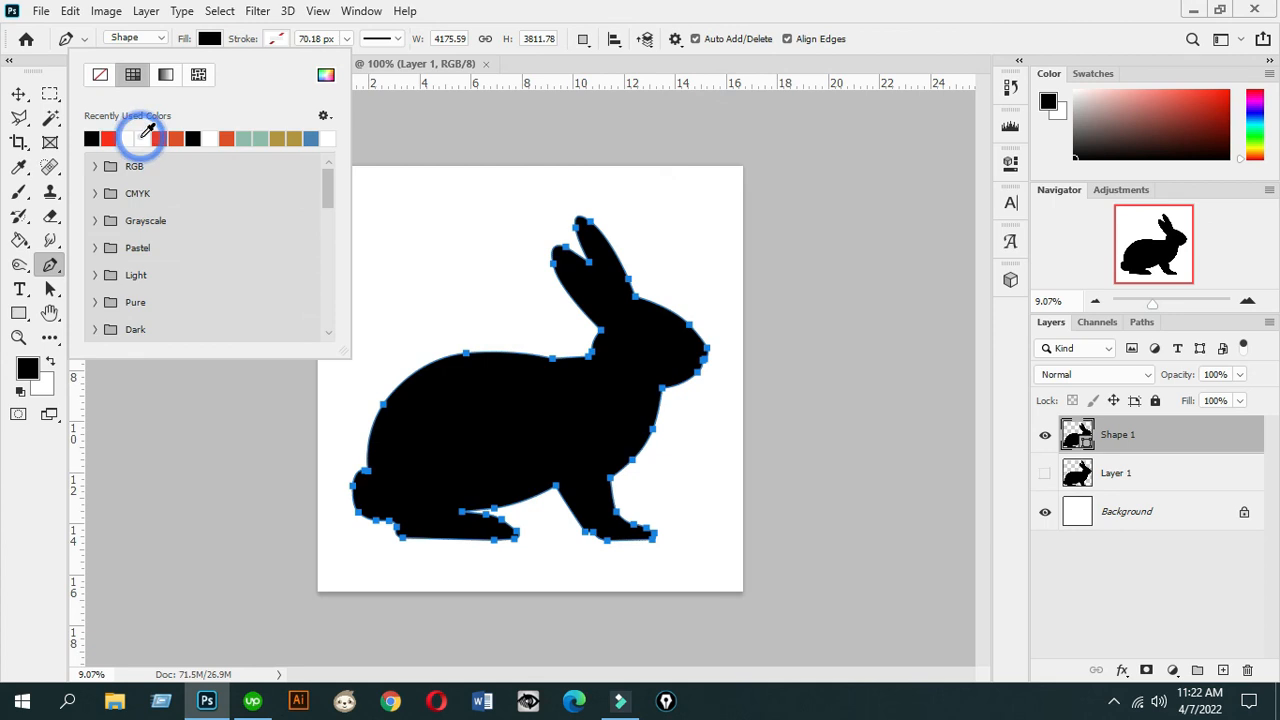
# Examine the edges of the filled rabbit shape up close, from the ears down to the belly and legs
pyautogui.click(19, 93)
pyautogui.moveTo(1158, 301); pyautogui.dragTo(1162, 301)
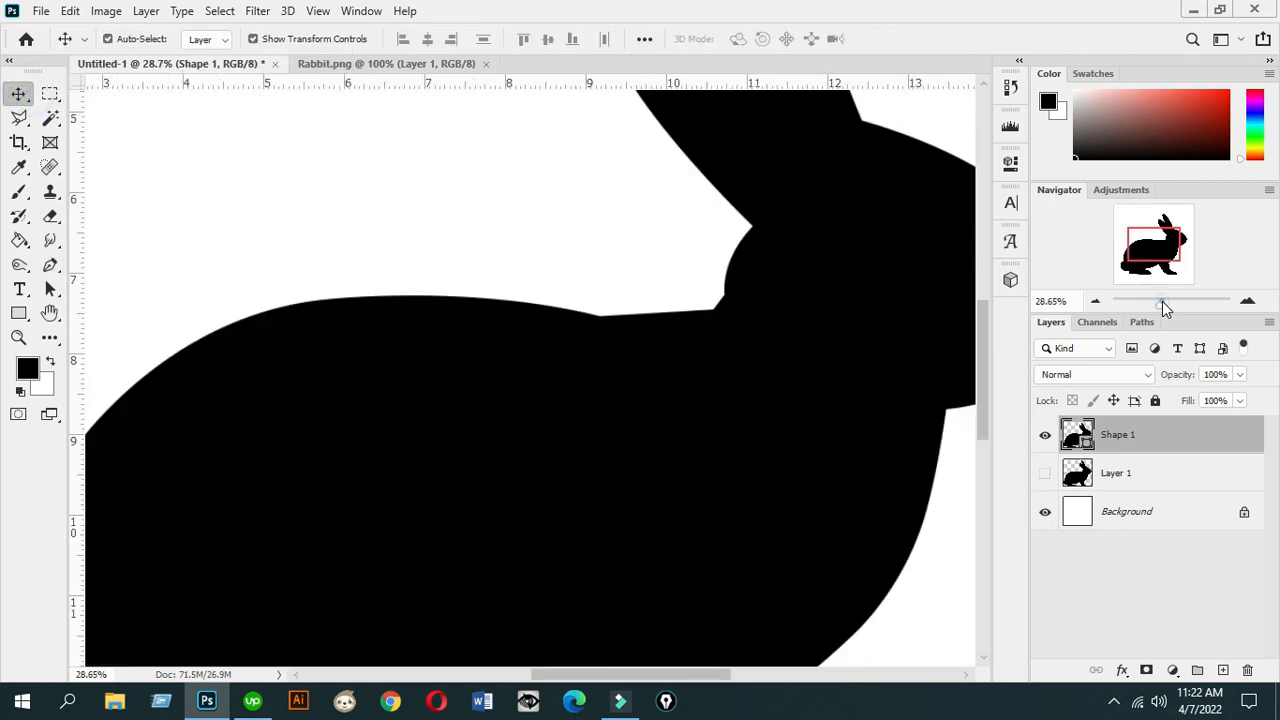
pyautogui.scroll(5, 657, 423)
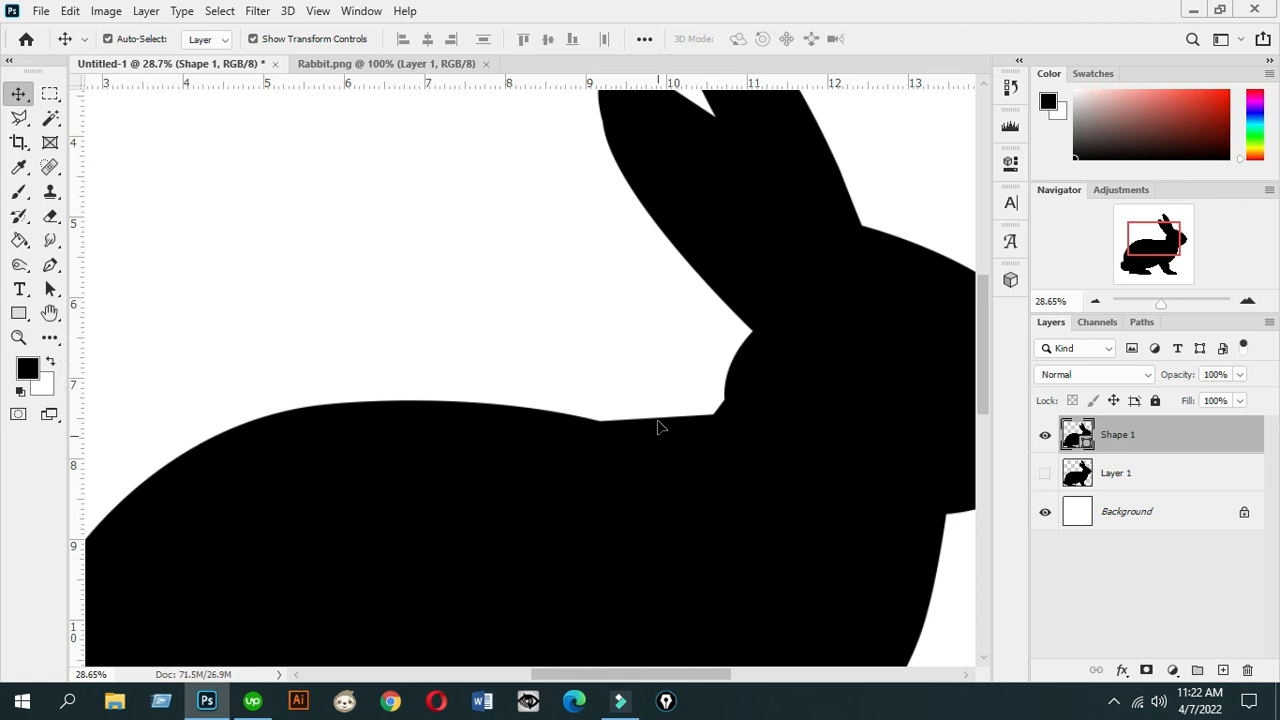
pyautogui.scroll(2, 757, 271)
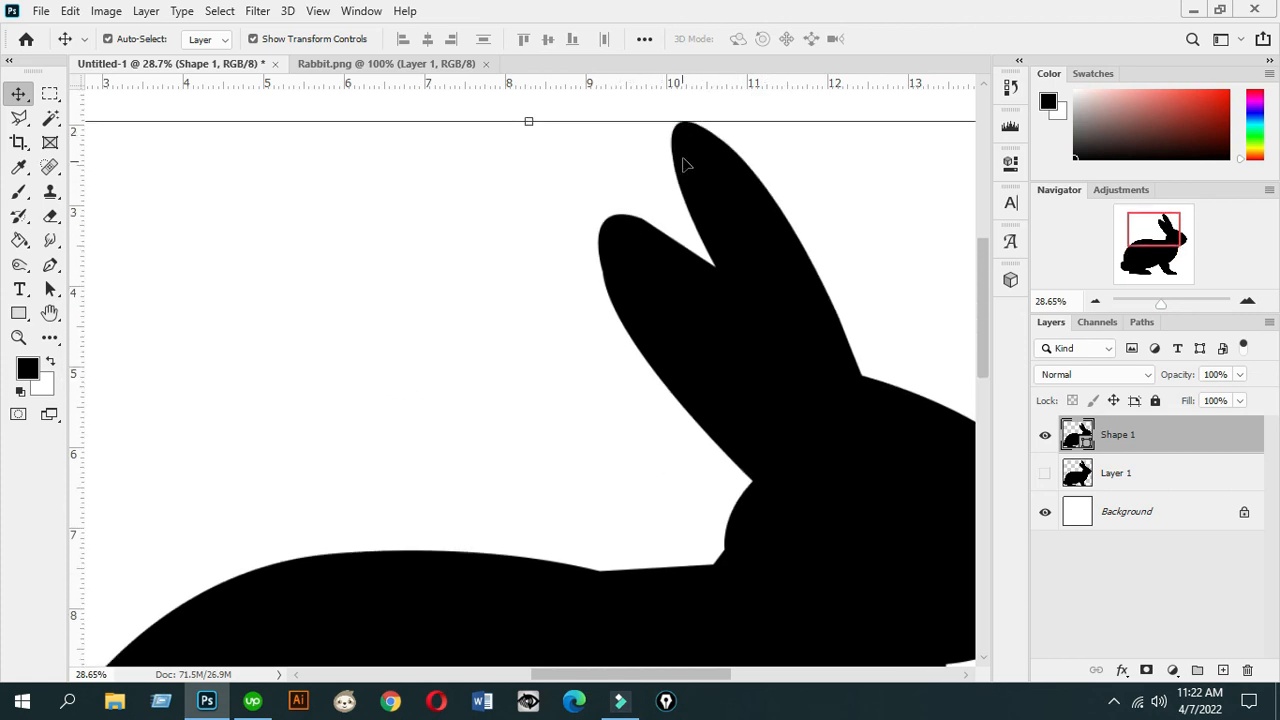
pyautogui.scroll(-10, 903, 413)
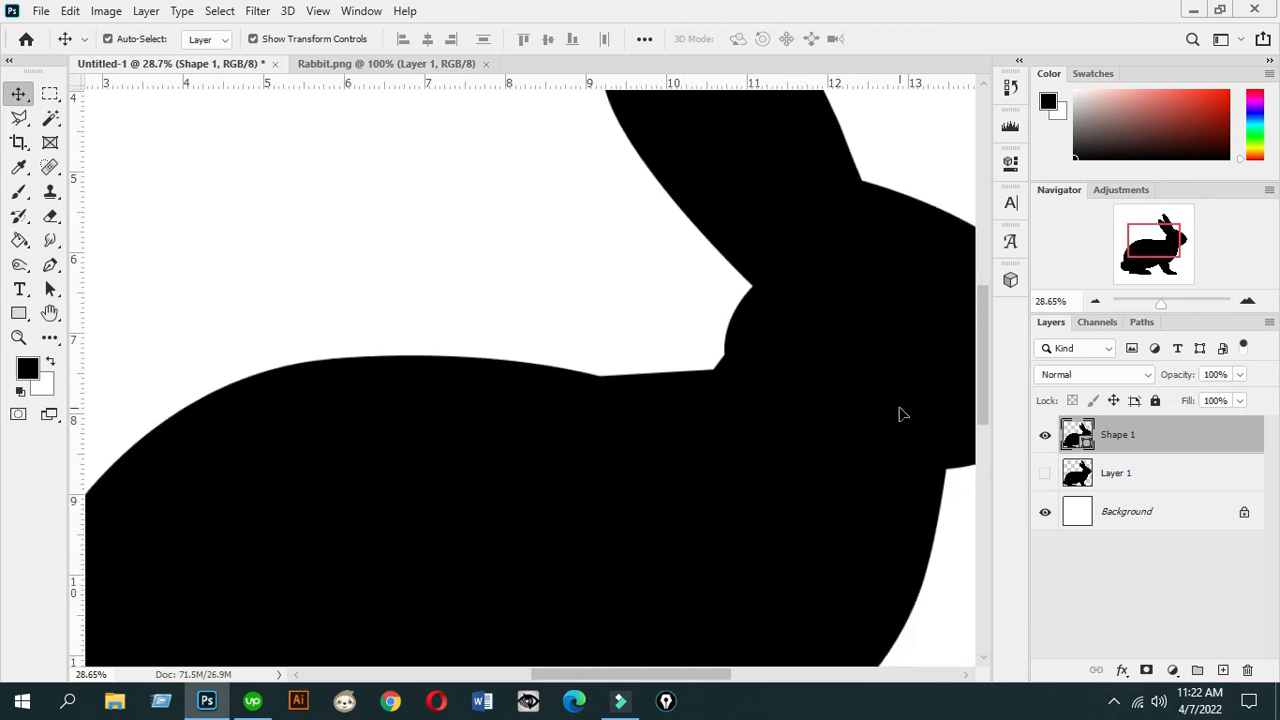
pyautogui.scroll(-3, 510, 637)
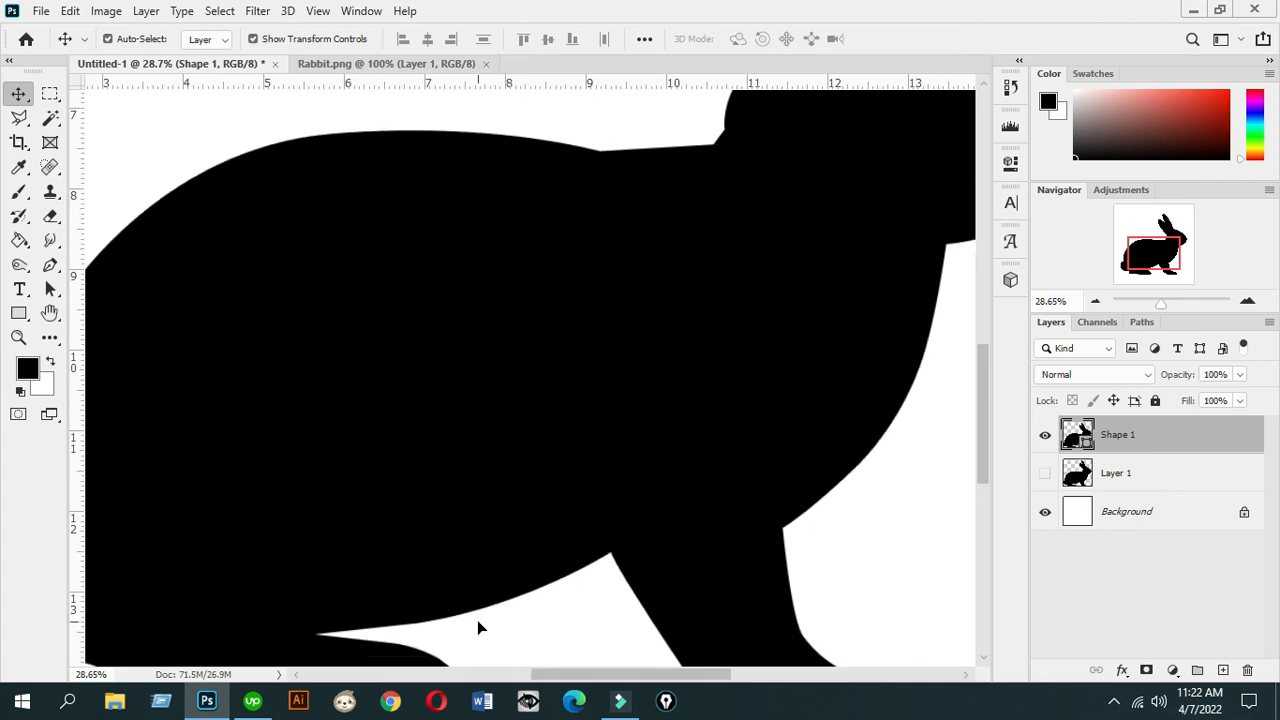
pyautogui.click(1153, 306)
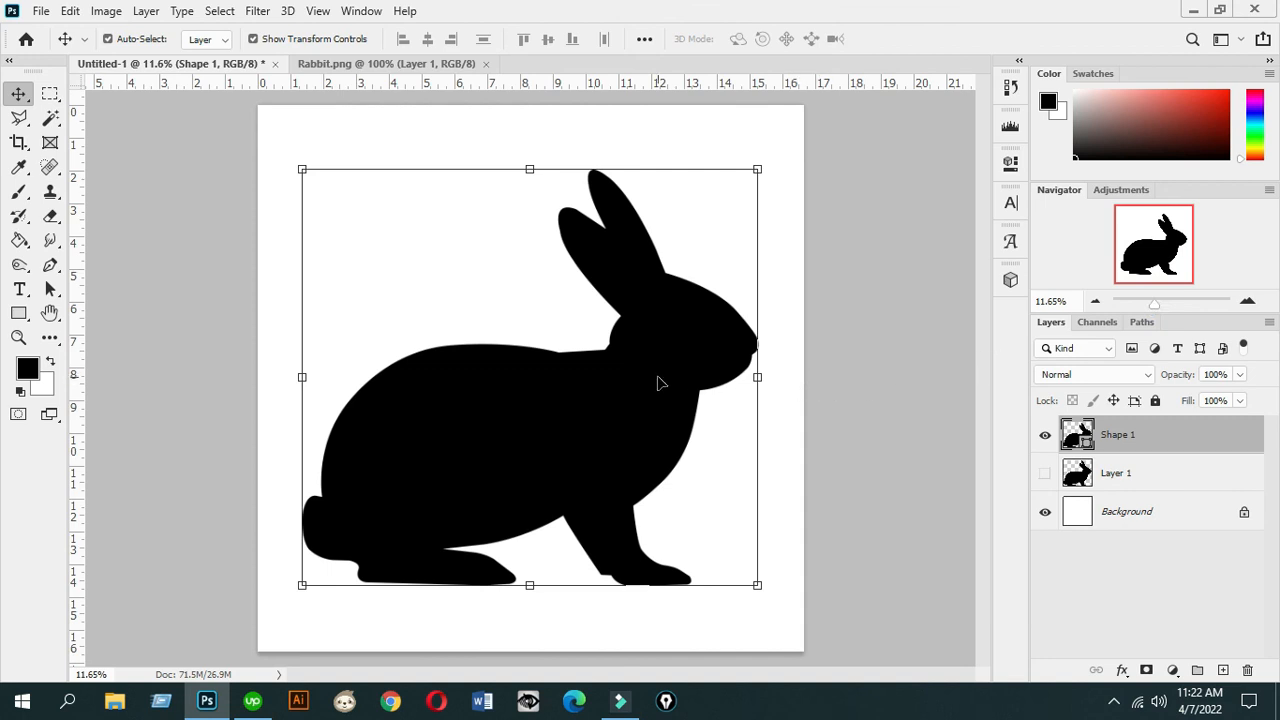
# Close the Rabbit.png document and activate the Pen tool on the rabbit shape
pyautogui.click(486, 63)
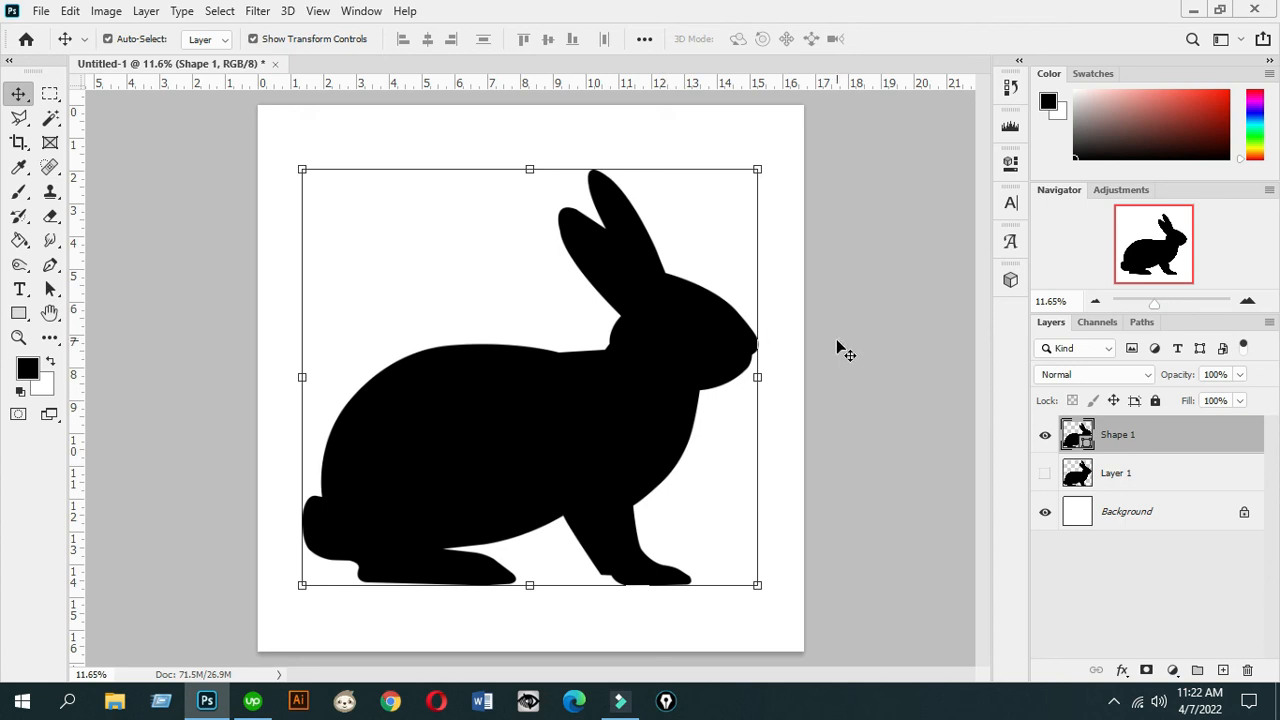
pyautogui.click(50, 265)
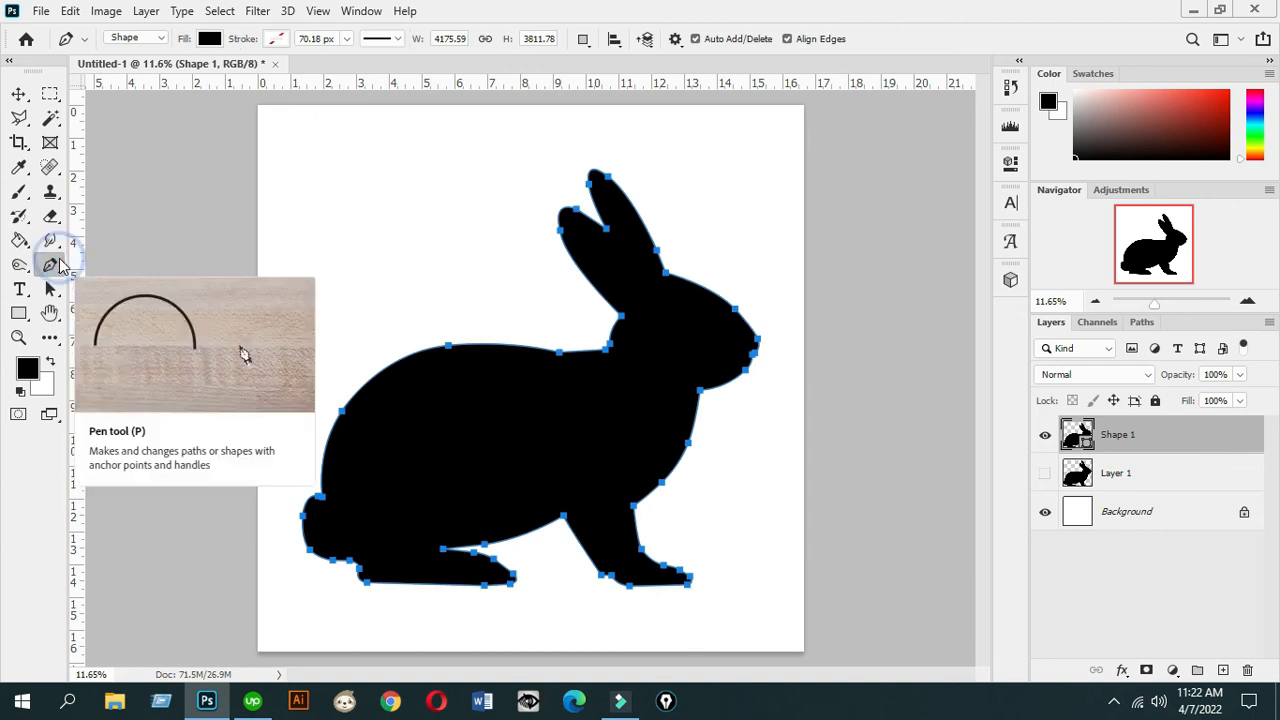